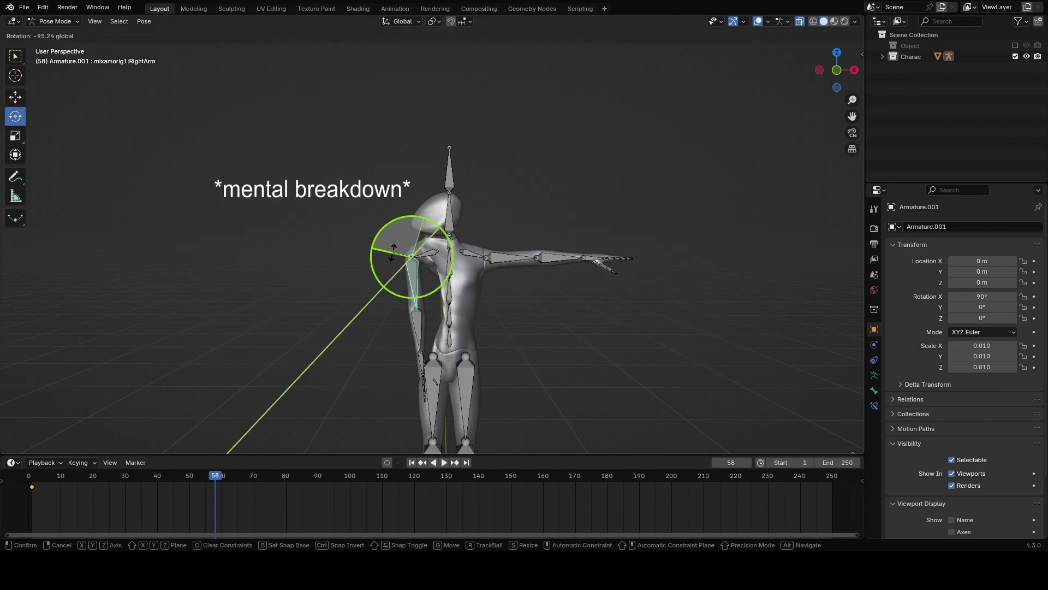
# Rotate the right upper arm bone downward by about 95° and play the rigged character's animation.
pyautogui.moveTo(392, 252); pyautogui.dragTo(461, 252)
pyautogui.press('r')
pyautogui.press('r')
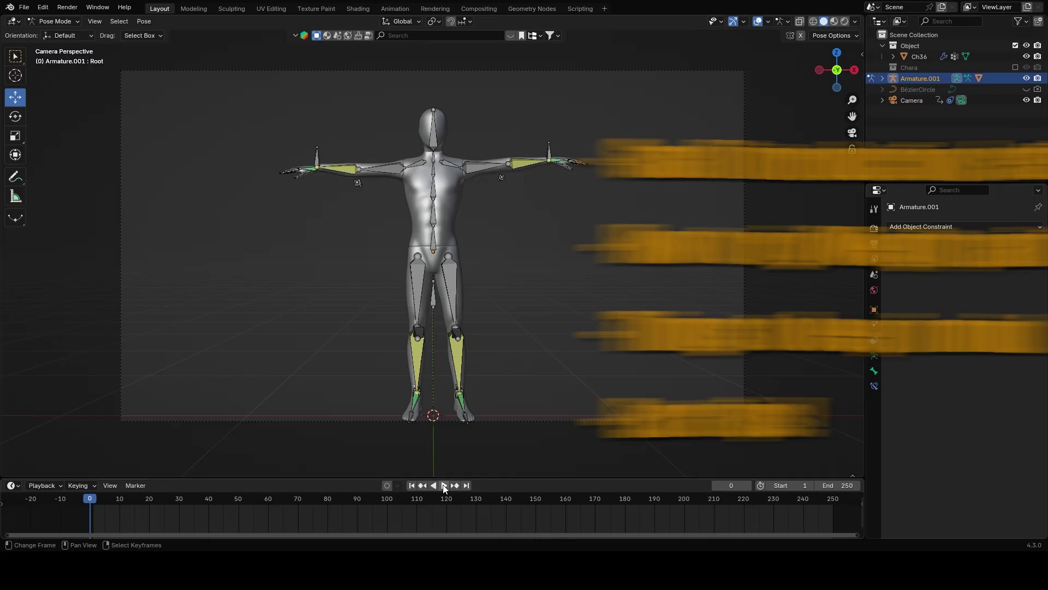
pyautogui.click(443, 483)
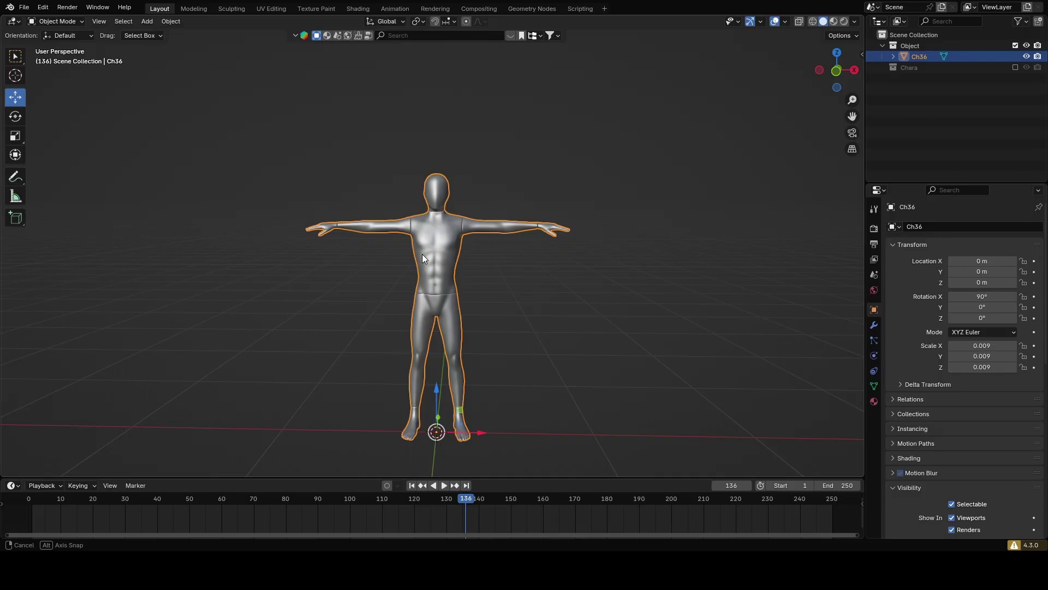
# Examine the Ch36 body mesh from several angles, in its mesh data properties and in Edit Mode.
pyautogui.scroll(1, 414, 221)
pyautogui.moveTo(411, 196); pyautogui.dragTo(407, 227, button='middle')
pyautogui.scroll(-1, 428, 231)
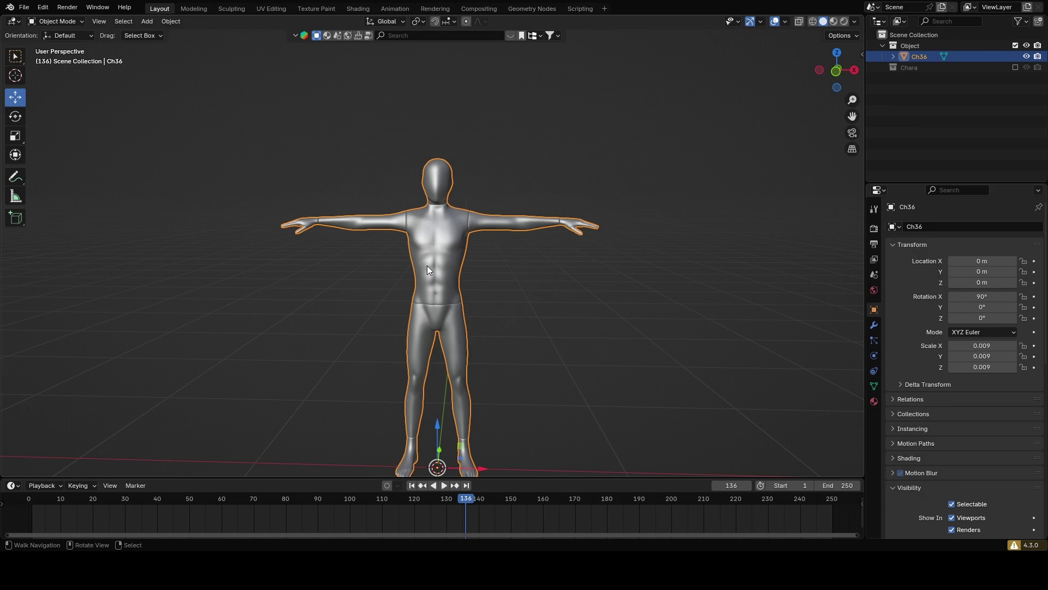
pyautogui.moveTo(427, 266); pyautogui.dragTo(572, 237, button='middle')
pyautogui.click(874, 386)
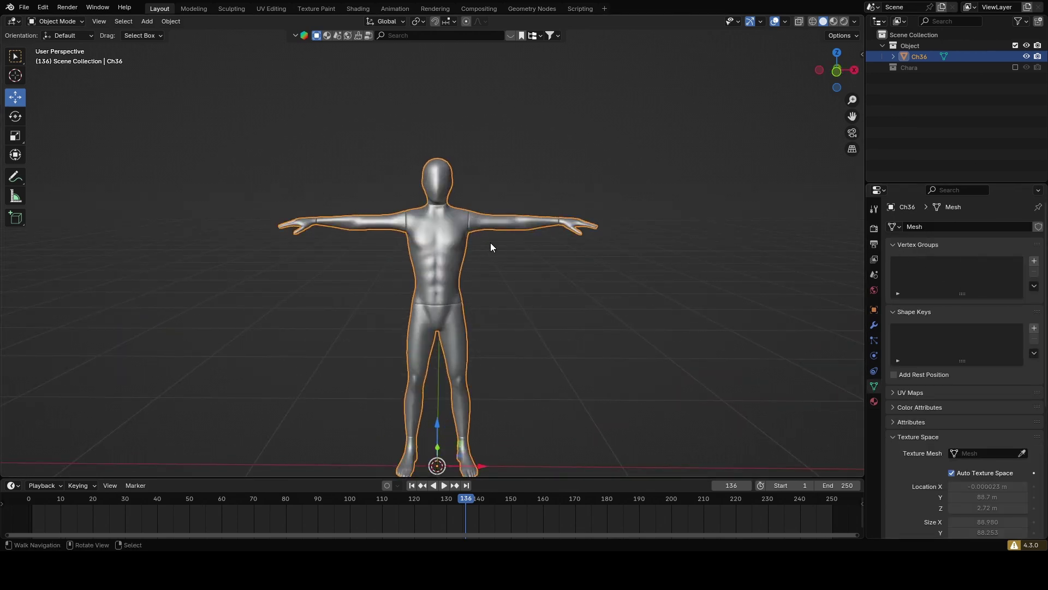
pyautogui.press('Tab')
pyautogui.moveTo(534, 231); pyautogui.dragTo(381, 227, button='middle')
pyautogui.press('Tab')
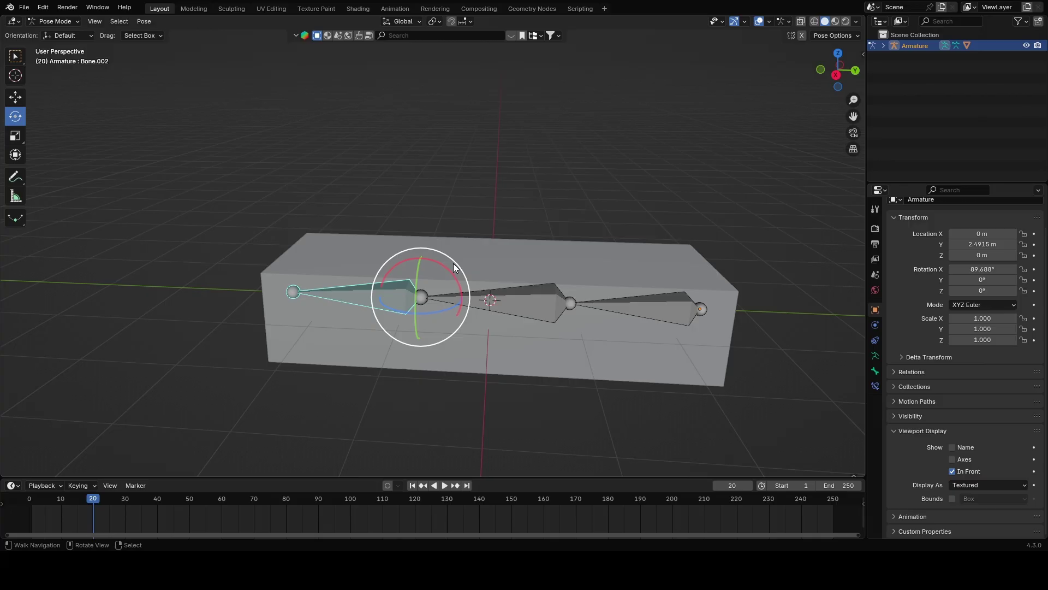
# Rotate the end bone of the three-bone armature in Pose Mode to demonstrate how it bends the box.
pyautogui.moveTo(453, 264); pyautogui.dragTo(513, 276)
pyautogui.click(529, 274)
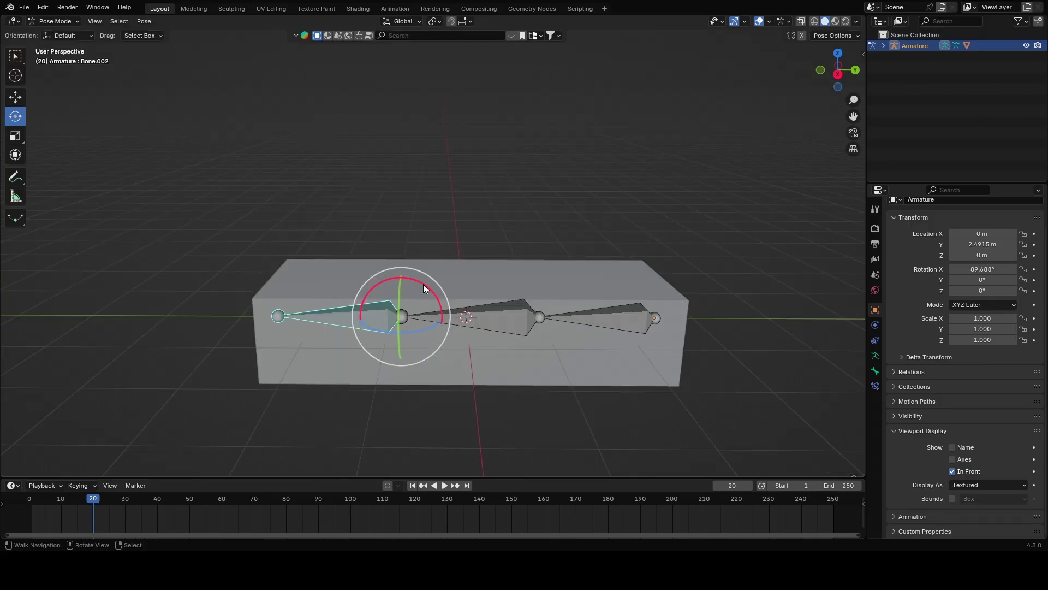
pyautogui.moveTo(425, 288); pyautogui.dragTo(468, 318)
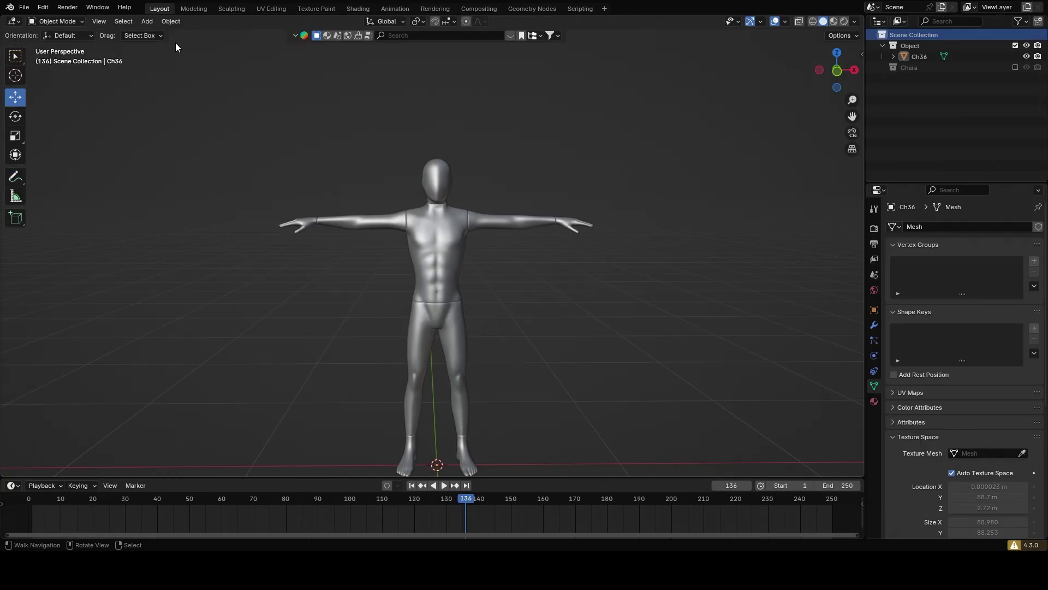
# Add a single-bone armature at the character's feet and adjust its position along the X axis.
pyautogui.click(152, 23)
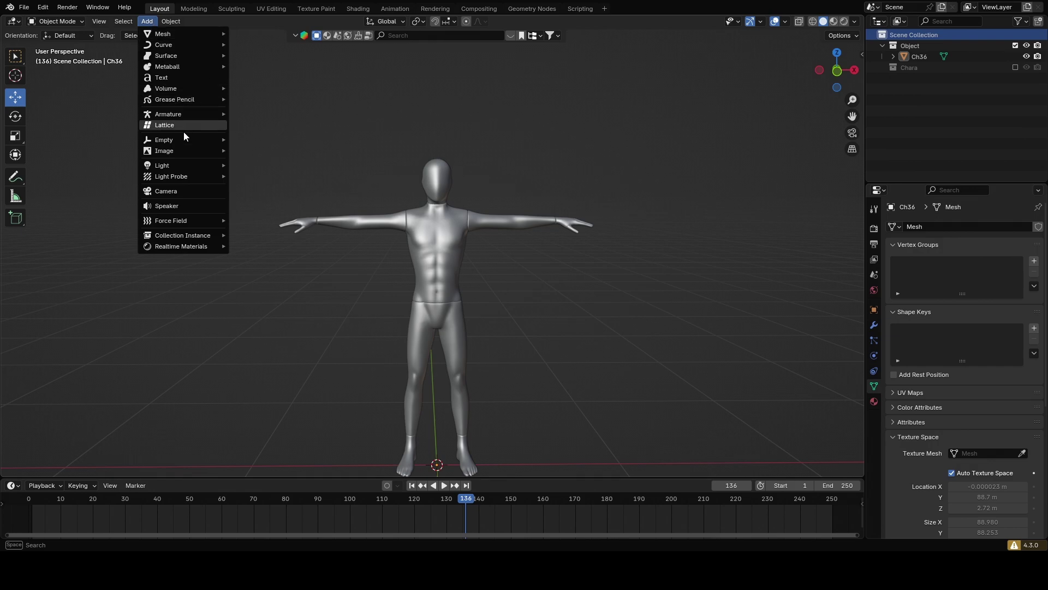
pyautogui.moveTo(205, 116)
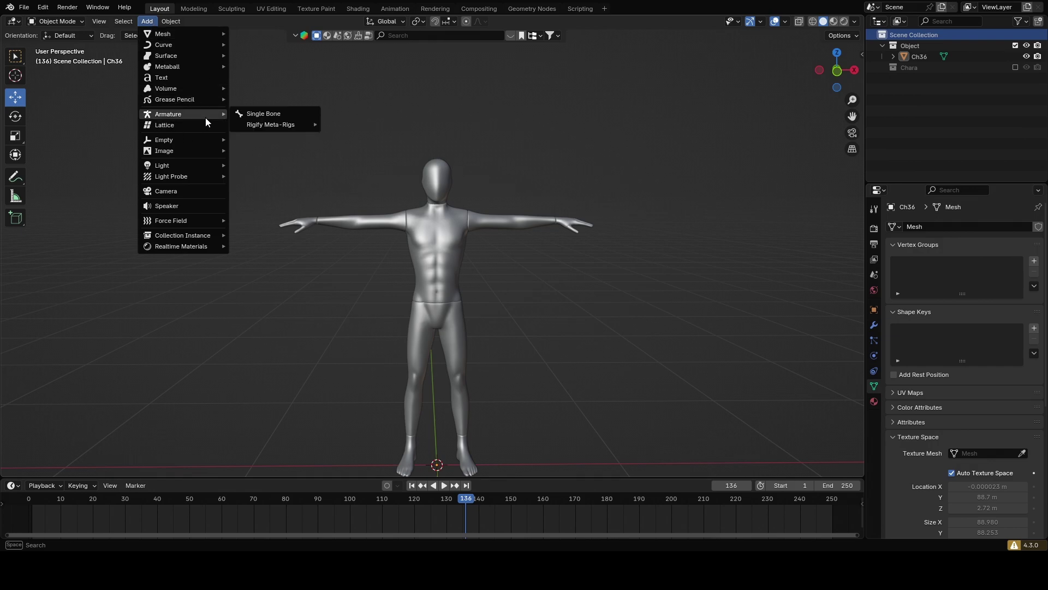
pyautogui.click(268, 117)
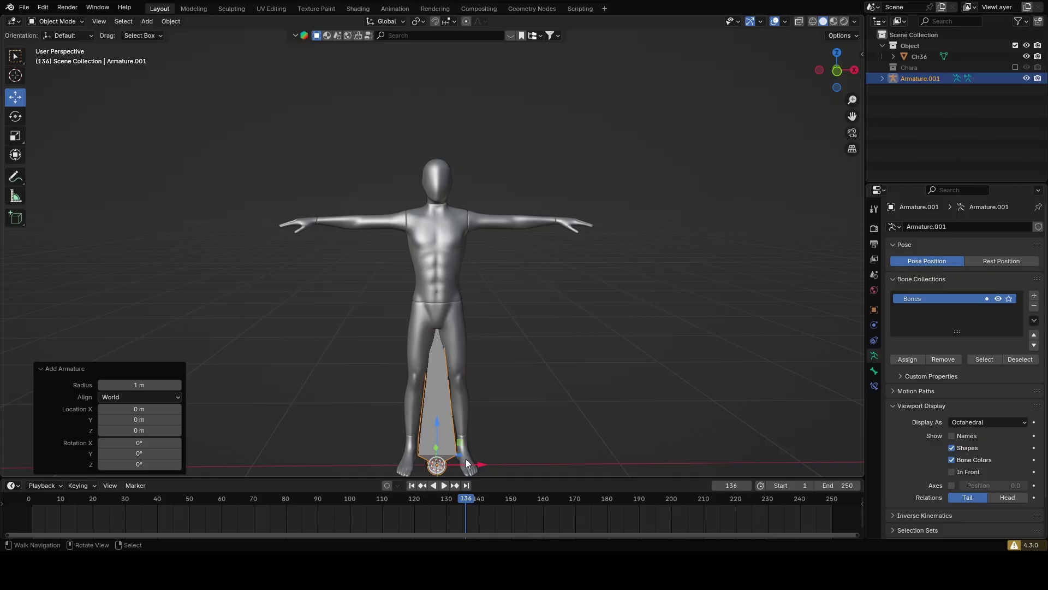
pyautogui.moveTo(466, 461); pyautogui.dragTo(555, 437)
# Enable In Front in the armature's viewport display settings so the bone shows through the body.
pyautogui.click(873, 309)
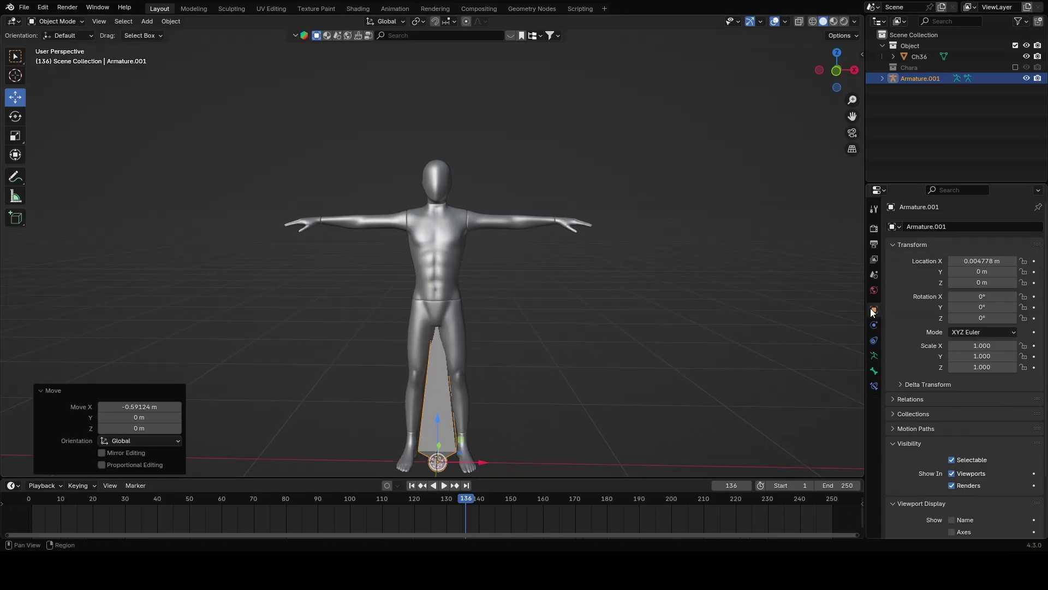
pyautogui.scroll(-3, 936, 420)
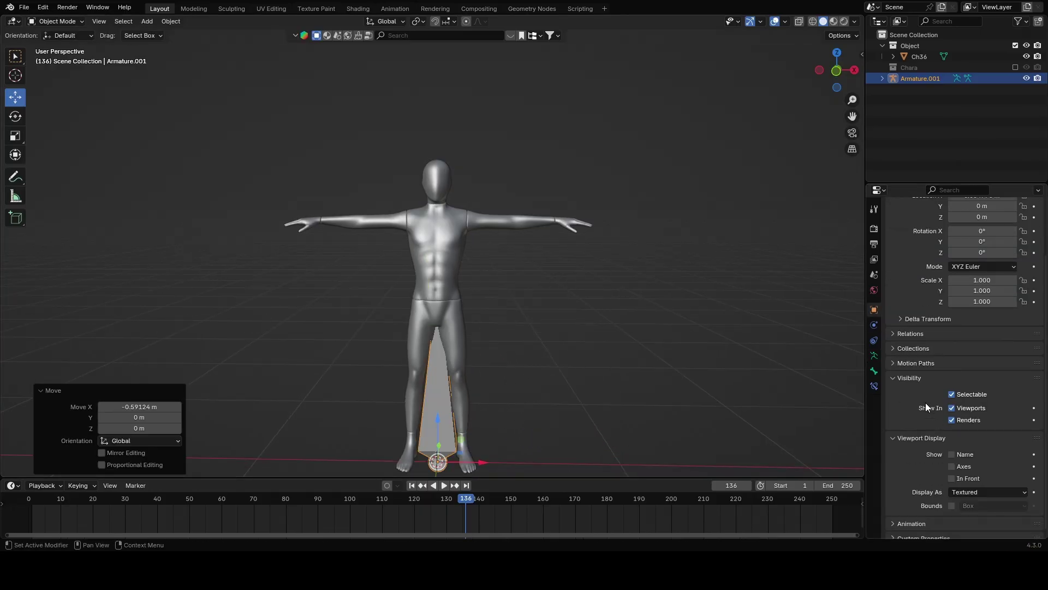
pyautogui.scroll(-1, 931, 385)
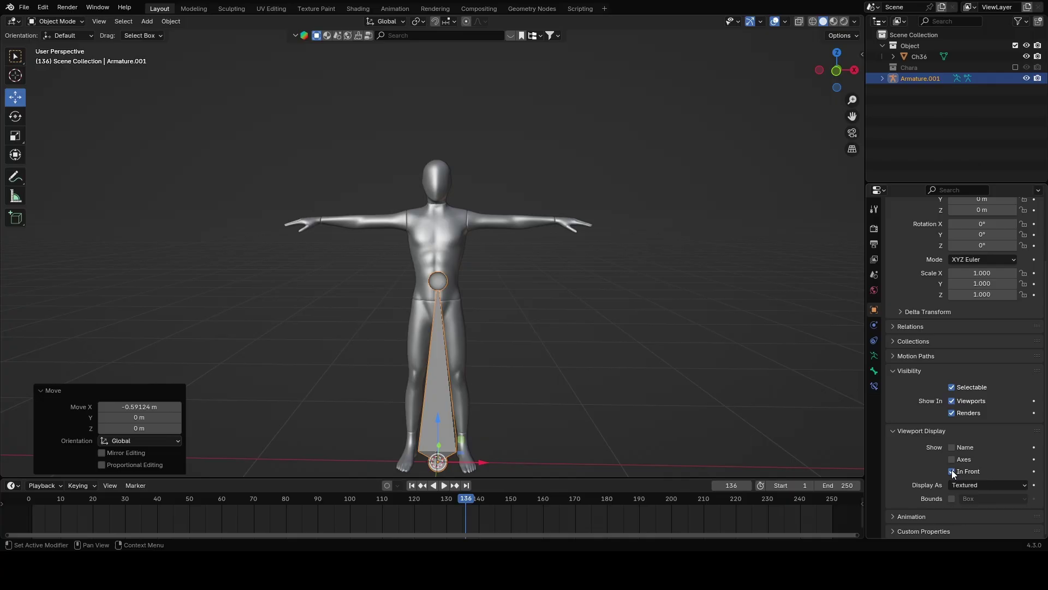
pyautogui.moveTo(580, 333); pyautogui.dragTo(450, 346, button='middle')
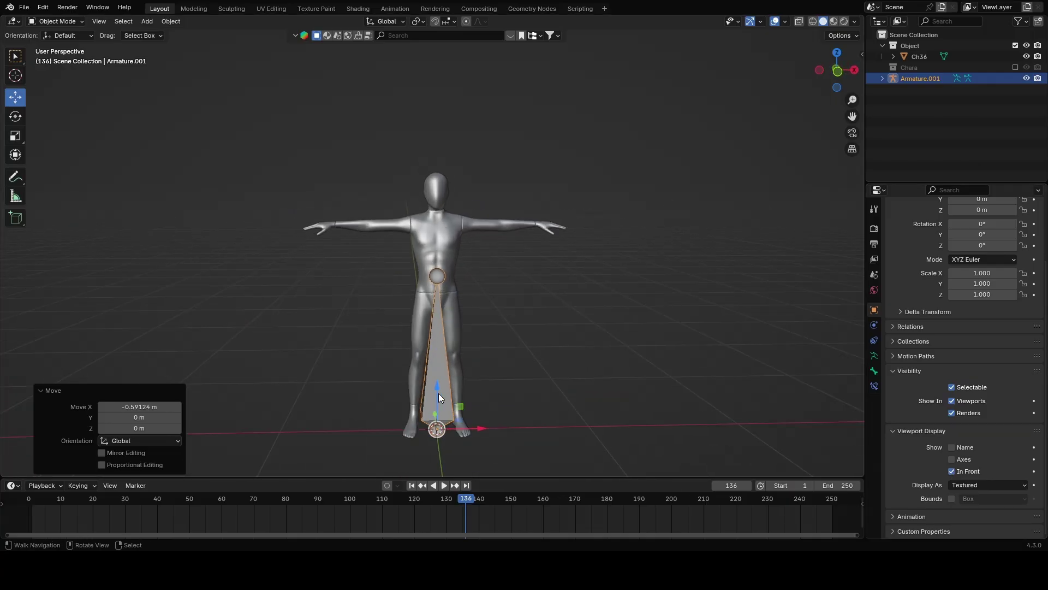
# Raise the armature about 0.74 m along Z toward the hips and scale it down uniformly.
pyautogui.moveTo(434, 398); pyautogui.dragTo(519, 278)
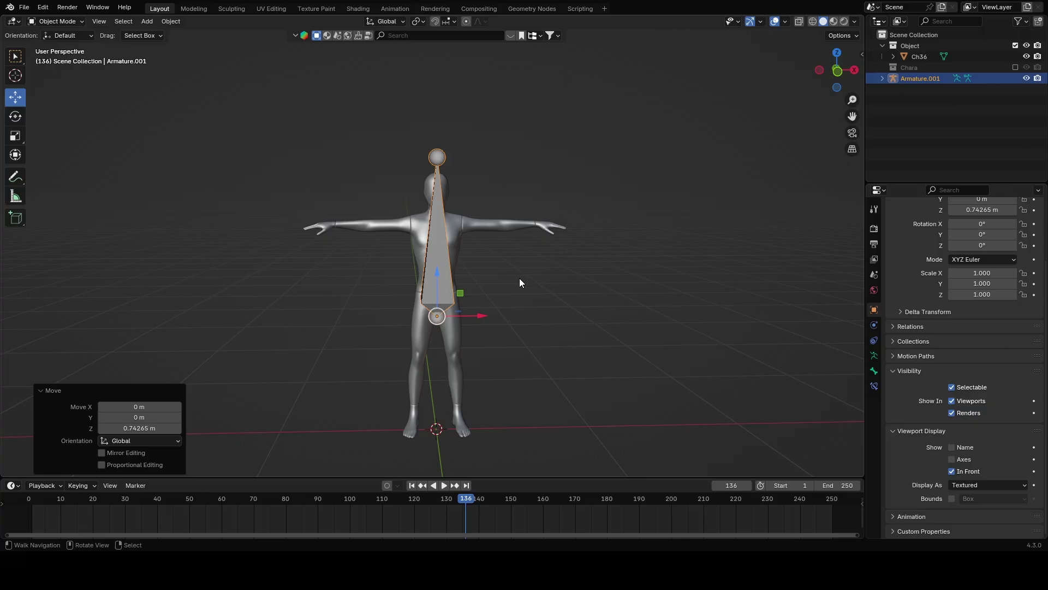
pyautogui.scroll(4, 519, 277)
pyautogui.press('s')
pyautogui.click(479, 391)
# Raise the armature to the waistline at about Z 0.883 m and scale it down uniformly to 0.122.
pyautogui.moveTo(443, 349); pyautogui.dragTo(442, 308)
pyautogui.scroll(3, 479, 314)
pyautogui.moveTo(480, 318); pyautogui.dragTo(479, 309, button='middle')
pyautogui.scroll(-2, 479, 310)
pyautogui.moveTo(442, 332); pyautogui.dragTo(443, 328)
pyautogui.press('s')
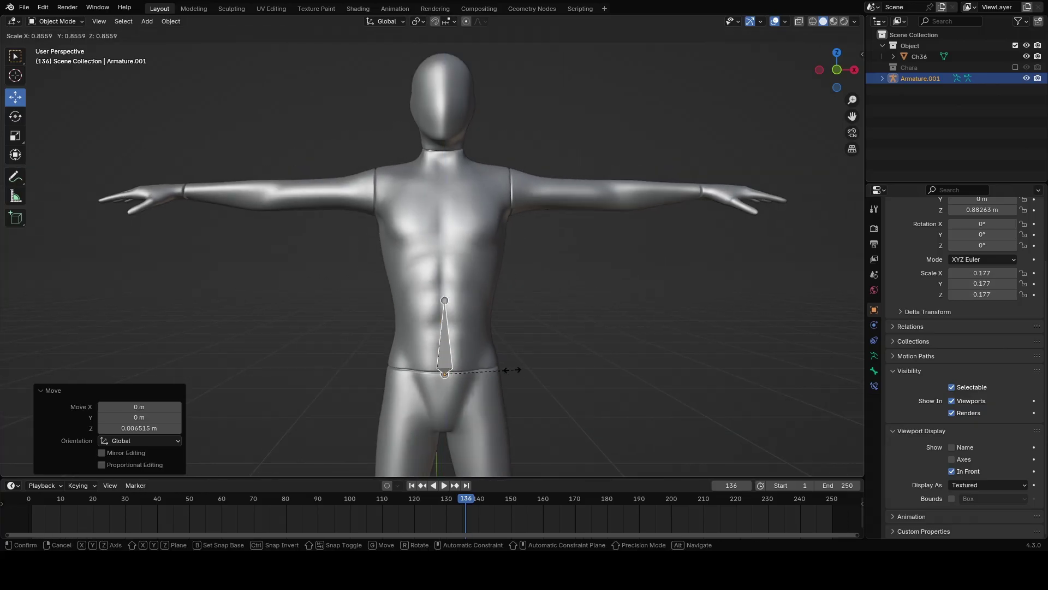
pyautogui.click(505, 370)
# Center the armature in the pelvis by nudging it about -0.0065 m along X and to about -0.022 m on Y.
pyautogui.moveTo(477, 369); pyautogui.dragTo(474, 369)
pyautogui.click(474, 369)
pyautogui.moveTo(404, 343); pyautogui.dragTo(433, 353, button='middle')
pyautogui.click(433, 245)
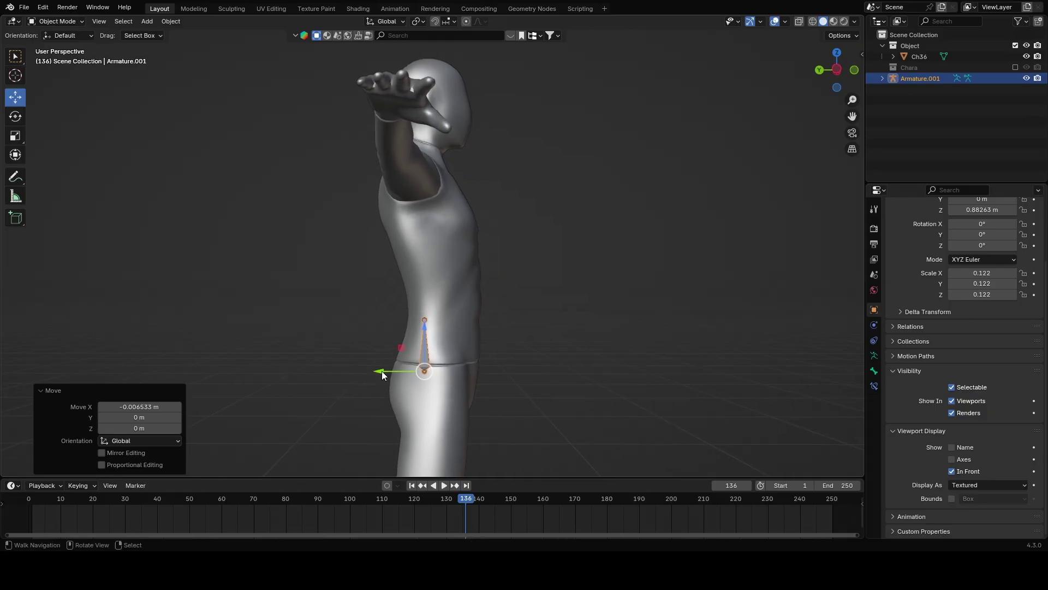
pyautogui.moveTo(372, 368); pyautogui.dragTo(380, 369)
pyautogui.moveTo(381, 369); pyautogui.dragTo(382, 369)
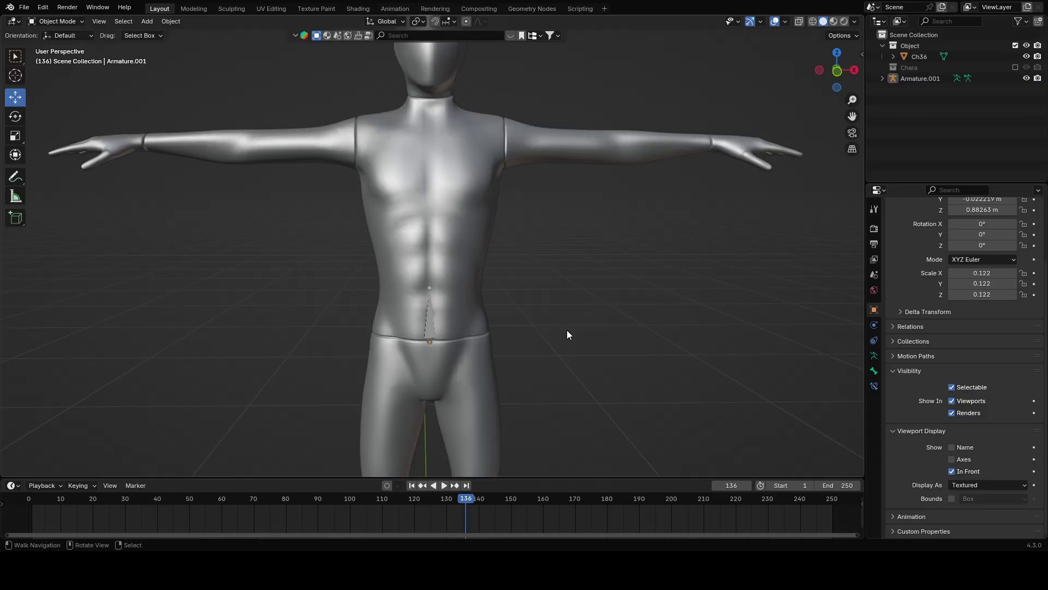
# Switch the armature to Edit Mode and extrude a spine bone straight up along Z from the hip bone's tip.
pyautogui.scroll(3, 458, 331)
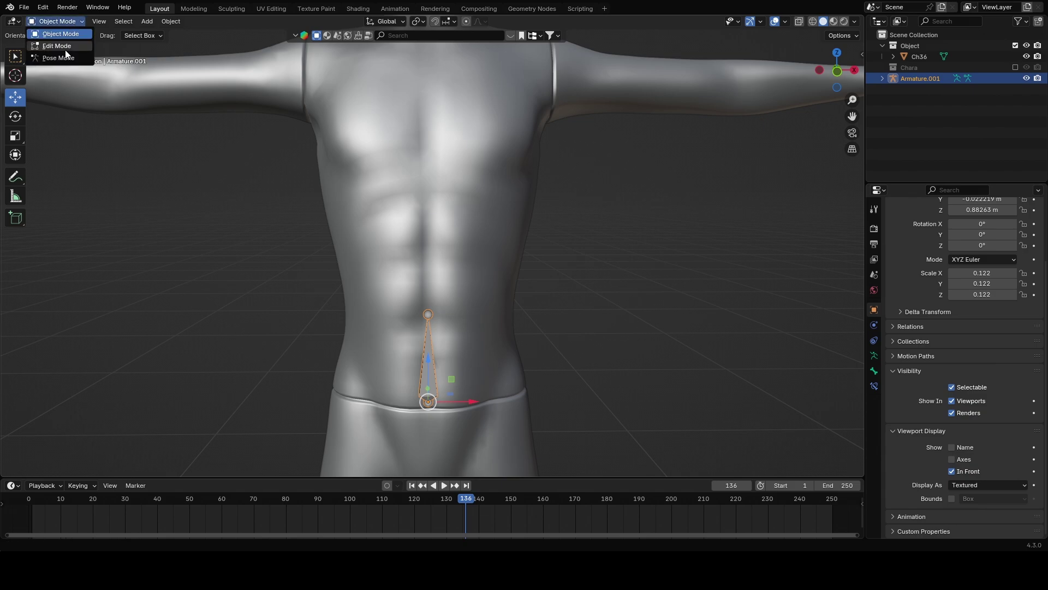
pyautogui.click(46, 47)
pyautogui.press('g')
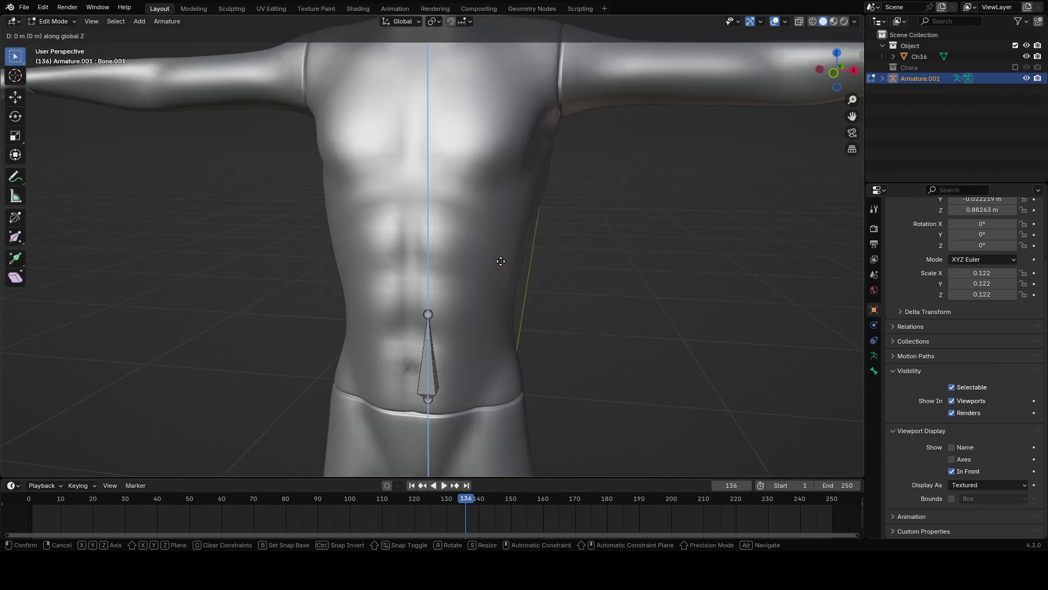
pyautogui.click(505, 161)
# Extrude two more bones upward along Z, one through the chest and one about 0.117 m long up to the head's base.
pyautogui.moveTo(505, 234); pyautogui.dragTo(541, 290, button='middle')
pyautogui.scroll(-1, 524, 246)
pyautogui.press('e')
pyautogui.press('z')
pyautogui.click(547, 188)
pyautogui.moveTo(507, 212); pyautogui.dragTo(490, 207, button='middle')
pyautogui.press('e')
pyautogui.press('z')
pyautogui.click(465, 120)
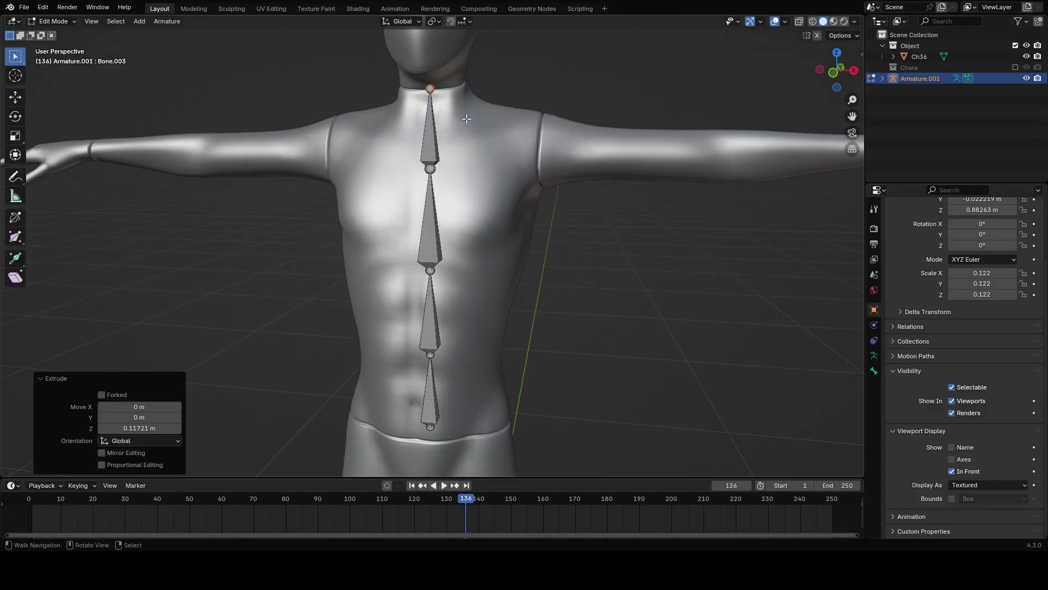
# Extrude a head bone about 0.22 m up along Z from the neck tip to the crown of the head.
pyautogui.moveTo(466, 120); pyautogui.dragTo(394, 241, button='middle')
pyautogui.scroll(-2, 484, 254)
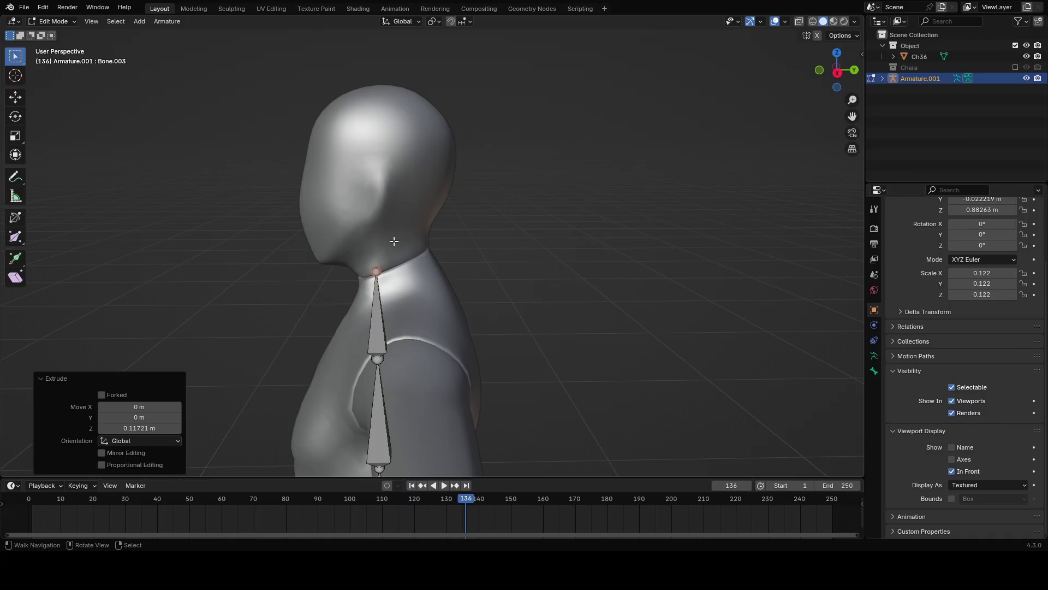
pyautogui.press('e')
pyautogui.press('z')
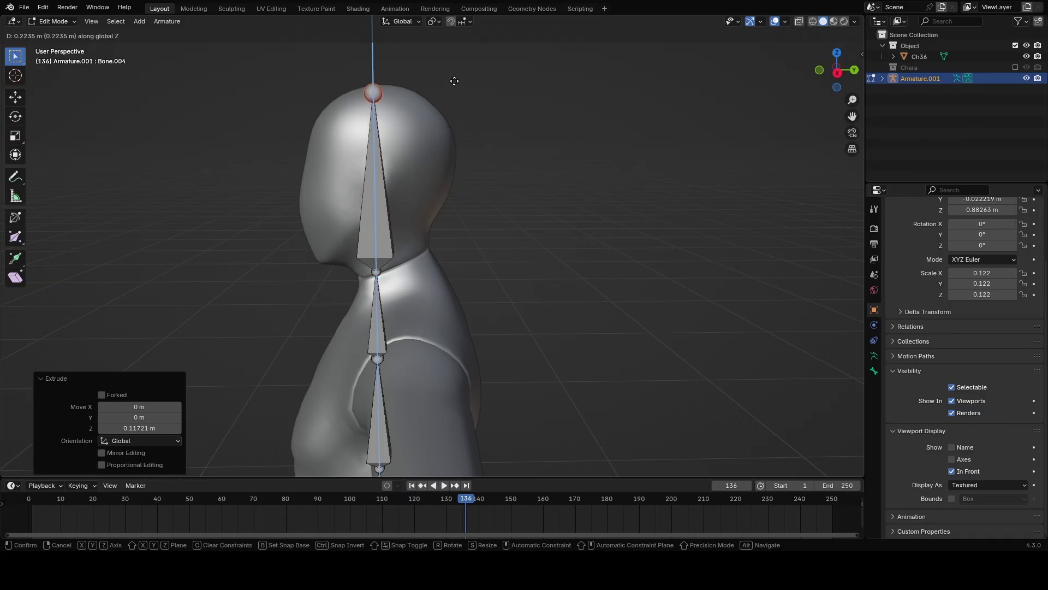
pyautogui.click(454, 81)
pyautogui.scroll(-3, 454, 224)
pyautogui.moveTo(454, 229); pyautogui.dragTo(143, 230, button='middle')
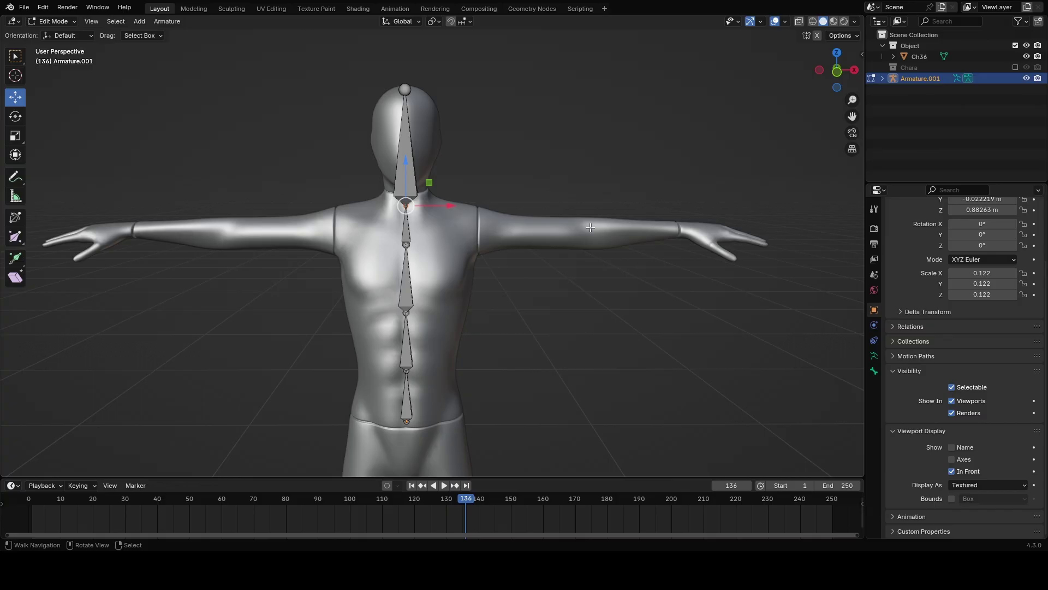
pyautogui.scroll(-4, 435, 362)
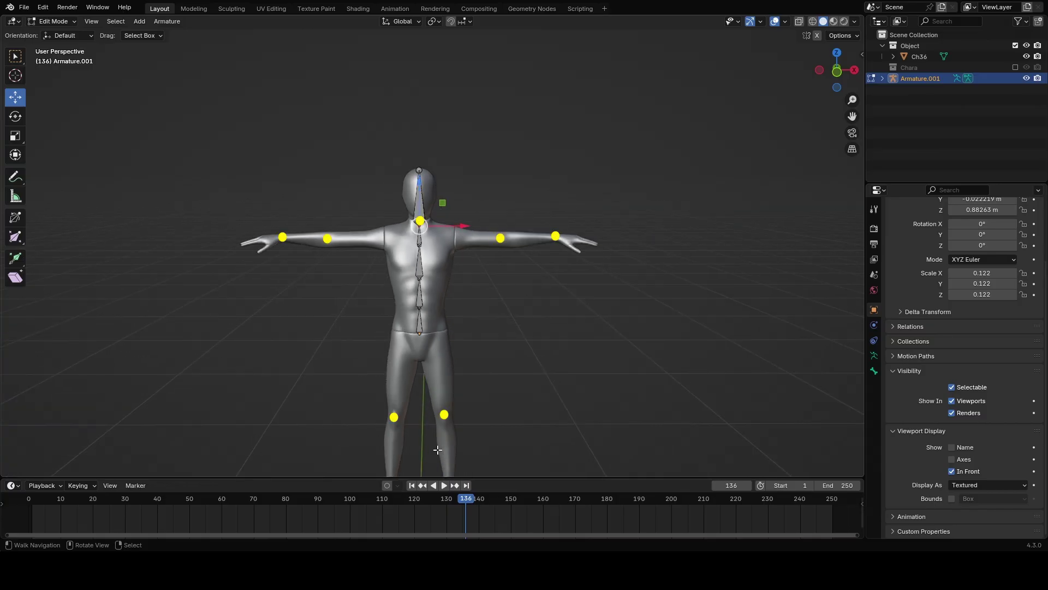
pyautogui.scroll(5, 438, 449)
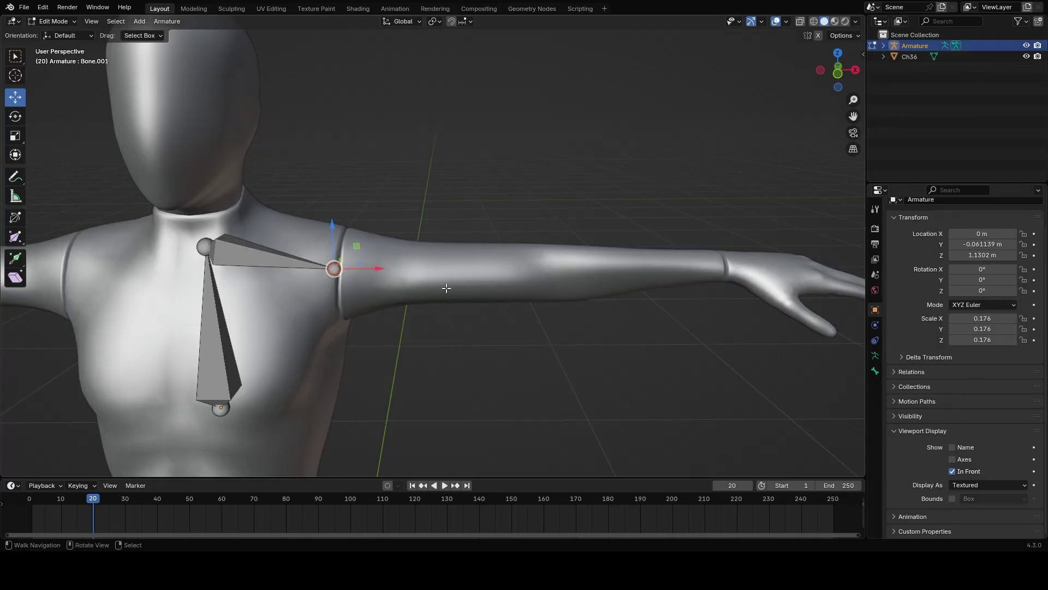
# Extrude a straight chain of bones along the arm from the shoulder joint, starting along the X axis.
pyautogui.press('e')
pyautogui.press('x')
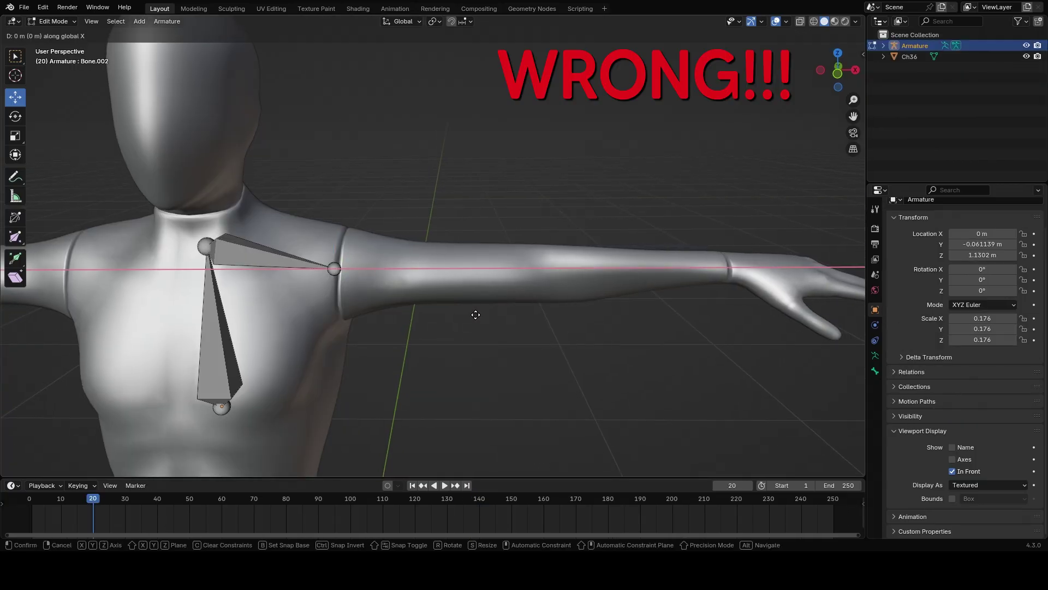
pyautogui.click(551, 322)
pyautogui.press('e')
pyautogui.click(836, 330)
pyautogui.press('e')
pyautogui.click(22, 331)
pyautogui.press('e')
pyautogui.click(61, 331)
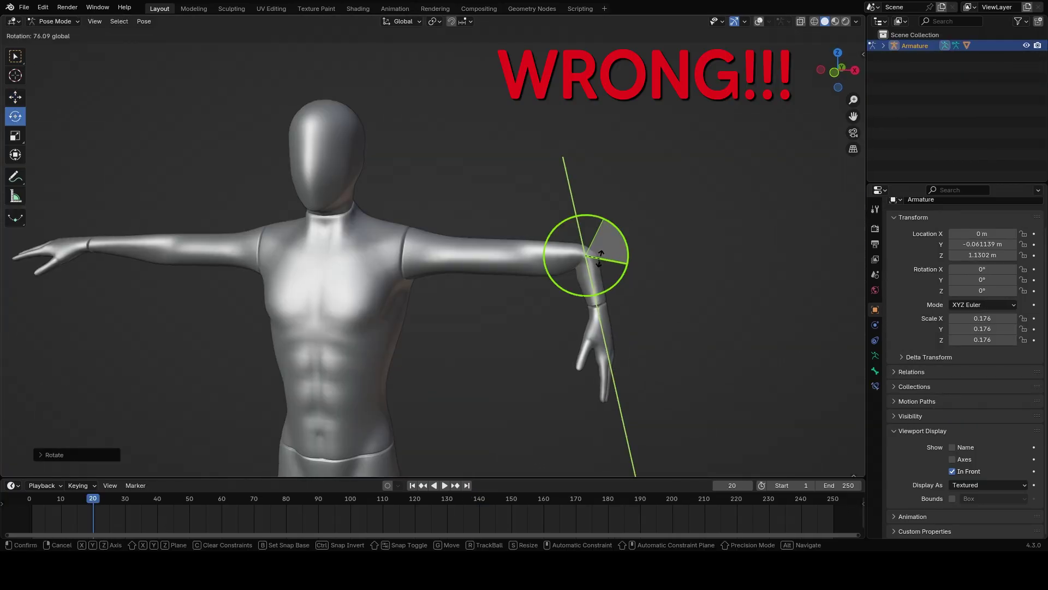
# Rotate the arm bones in Pose Mode to compare how the arm bends with different joint placements.
pyautogui.moveTo(600, 257); pyautogui.dragTo(491, 234)
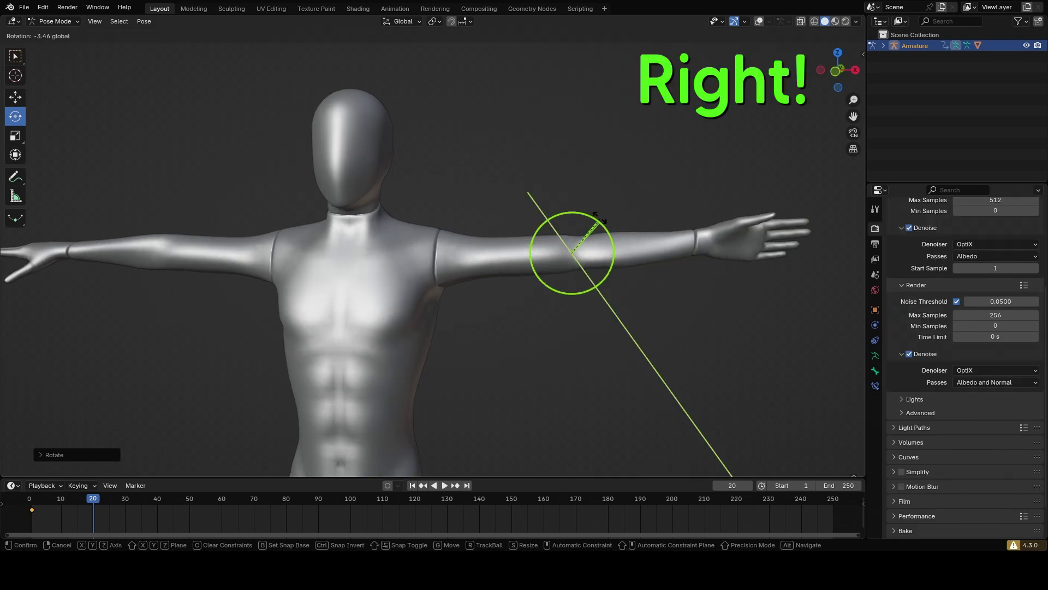
pyautogui.moveTo(603, 210)
pyautogui.mouseDown()
pyautogui.moveTo(536, 206)
pyautogui.moveTo(601, 207)
pyautogui.mouseUp()
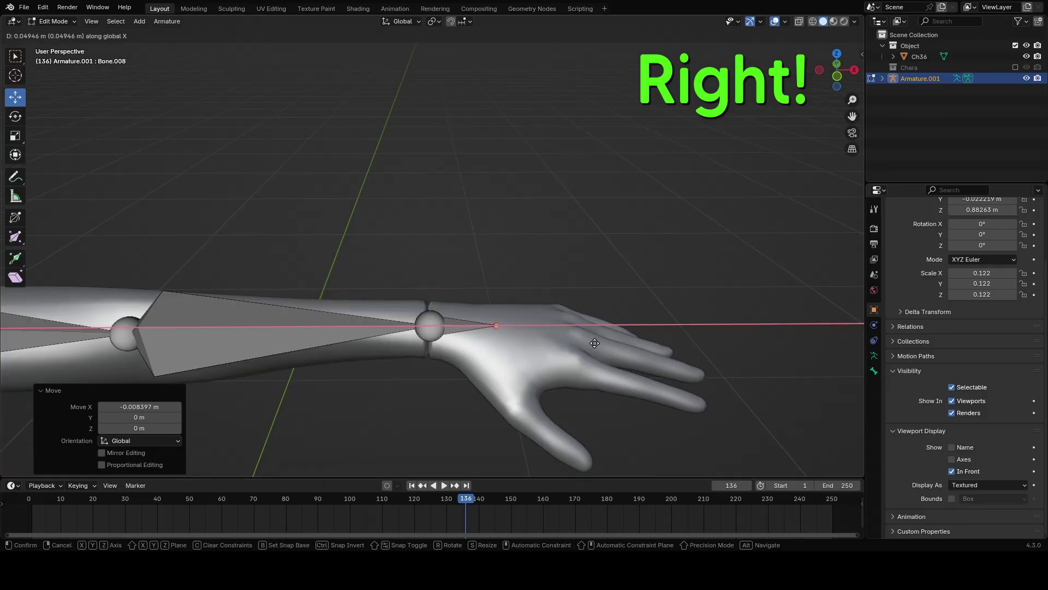
# Extrude a hand bone along X from the wrist into the palm and shift the wrist joint about -0.0037 m along X.
pyautogui.click(638, 349)
pyautogui.click(435, 331)
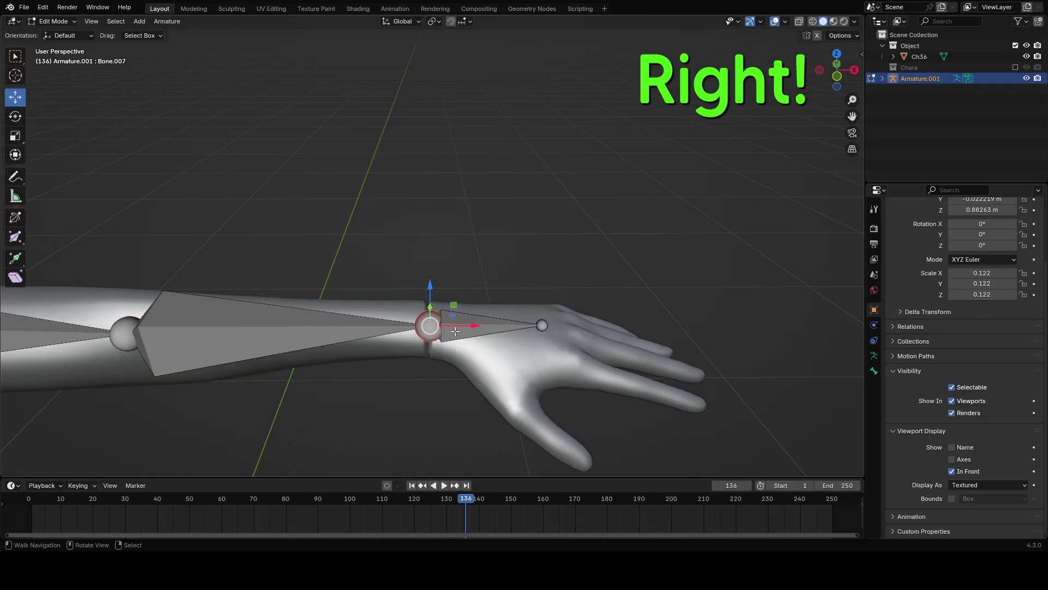
pyautogui.press('g')
pyautogui.press('x')
pyautogui.moveTo(471, 328); pyautogui.dragTo(474, 328)
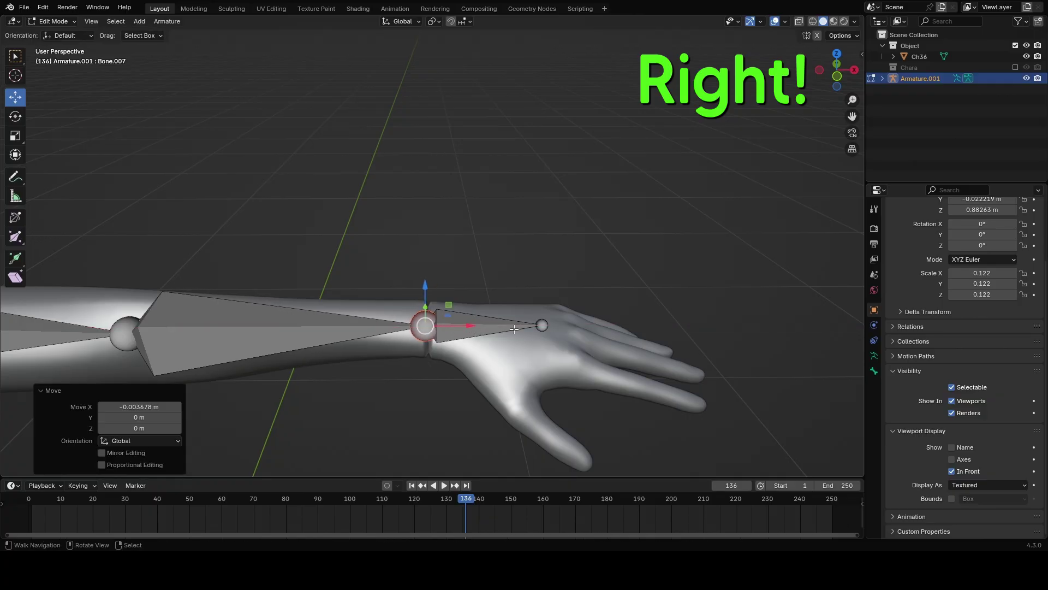
# Adjust the position of the hand bone's tip in the palm, shifting it about -0.011 m along Y.
pyautogui.click(541, 327)
pyautogui.moveTo(581, 328); pyautogui.dragTo(585, 327)
pyautogui.moveTo(622, 47); pyautogui.dragTo(627, 66, button='middle')
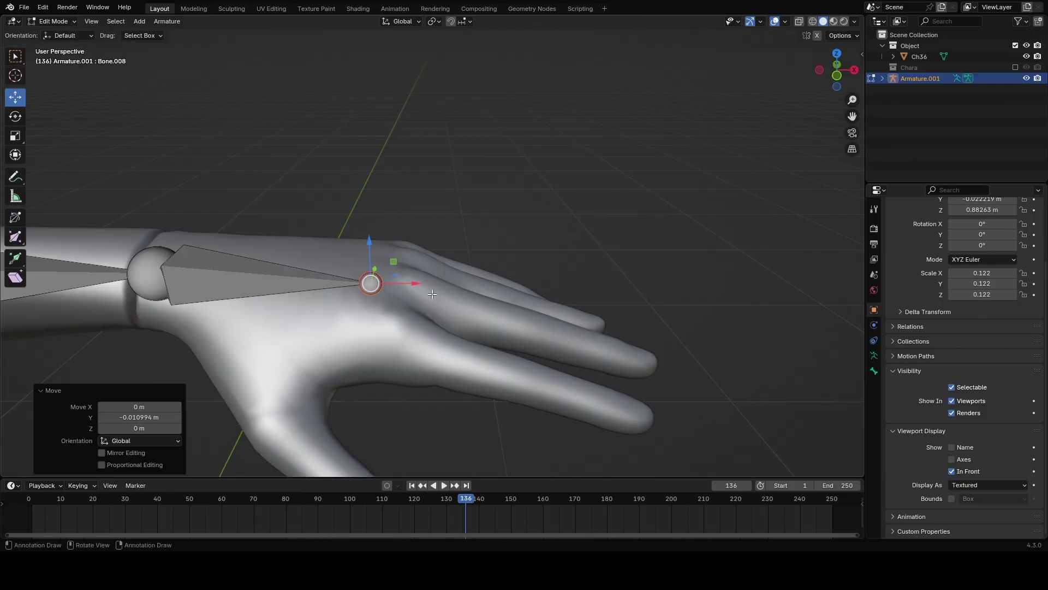
# Duplicate the hand bone and move the copy about 0.11 m along X towards the fingers.
pyautogui.click(236, 263)
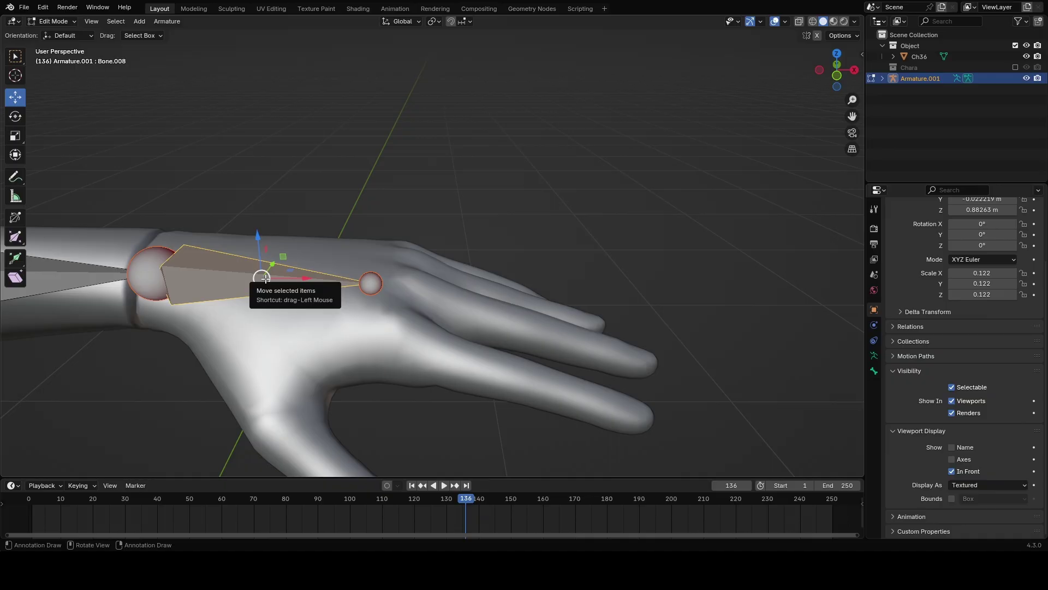
pyautogui.click(265, 278)
pyautogui.press('g')
pyautogui.press('x')
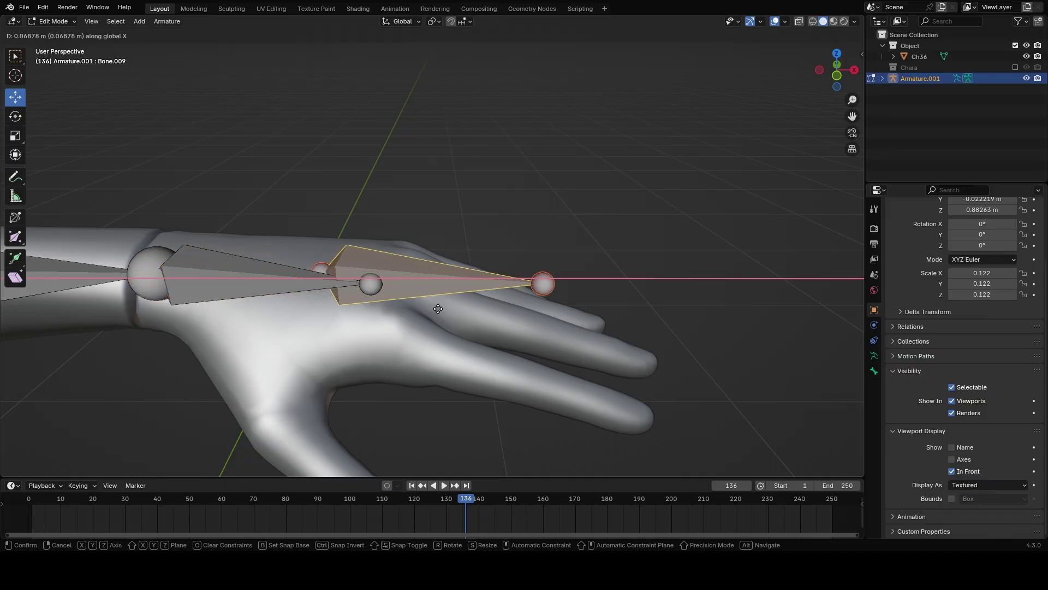
pyautogui.click(545, 302)
pyautogui.moveTo(545, 302); pyautogui.dragTo(402, 384, button='middle')
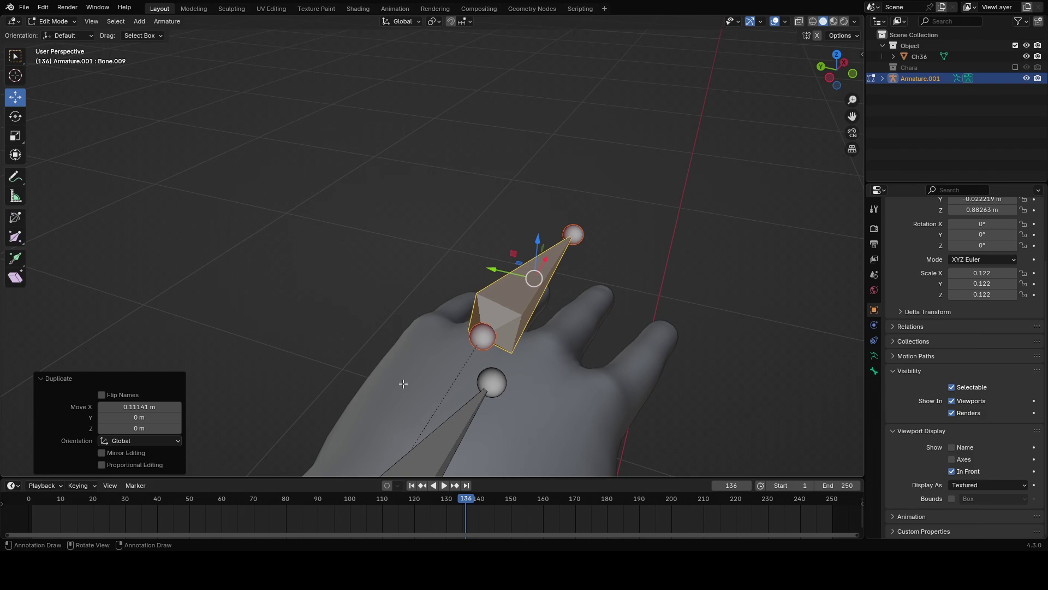
# Scale the duplicated bone down and move it along X and Z to the base of the index finger.
pyautogui.moveTo(529, 370); pyautogui.dragTo(445, 303, button='middle')
pyautogui.moveTo(501, 272); pyautogui.dragTo(592, 337)
pyautogui.moveTo(592, 336); pyautogui.dragTo(563, 276, button='middle')
pyautogui.press('s')
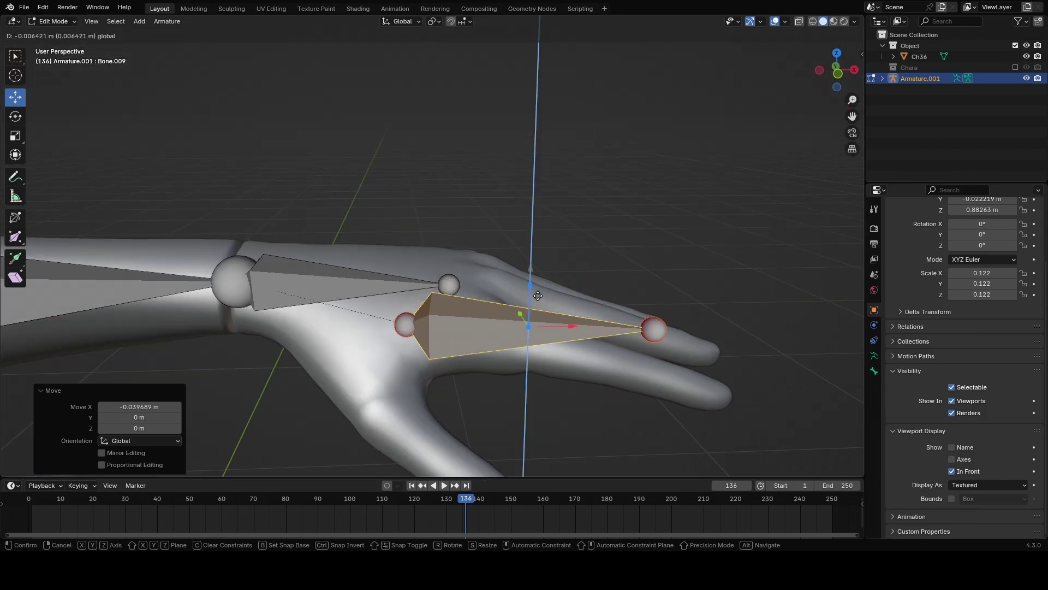
pyautogui.click(544, 294)
pyautogui.moveTo(530, 285); pyautogui.dragTo(530, 292)
pyautogui.moveTo(568, 332); pyautogui.dragTo(554, 333)
# Rotate the first index finger bone to follow the finger and move it by about 0.0004 m along X and 0.0027 m along Y.
pyautogui.moveTo(555, 327); pyautogui.dragTo(533, 299, button='middle')
pyautogui.click(15, 116)
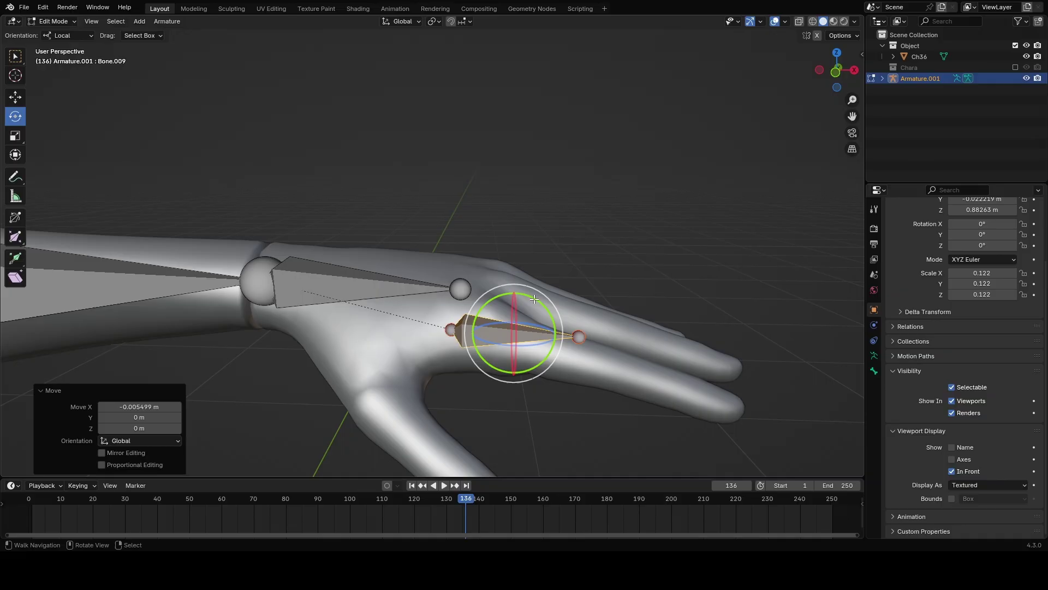
pyautogui.moveTo(533, 300); pyautogui.dragTo(541, 306)
pyautogui.scroll(2, 540, 307)
pyautogui.click(15, 97)
pyautogui.moveTo(199, 204); pyautogui.dragTo(93, 196, button='middle')
pyautogui.moveTo(548, 333); pyautogui.dragTo(552, 356)
# Resize the first index finger bone and centre it across the finger along Y.
pyautogui.moveTo(464, 142); pyautogui.dragTo(424, 112, button='middle')
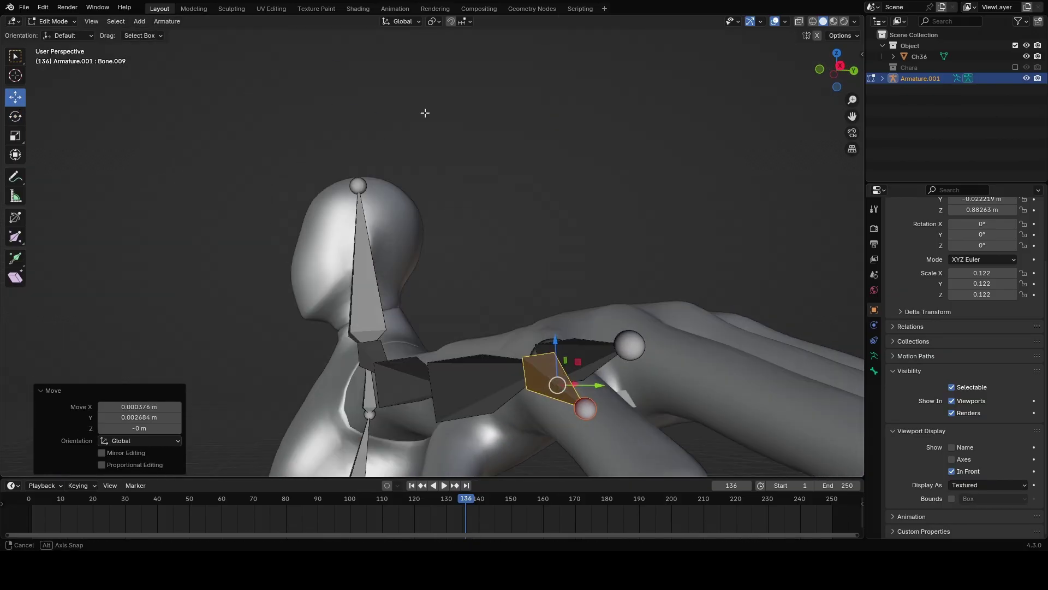
pyautogui.moveTo(590, 383); pyautogui.dragTo(595, 384)
pyautogui.moveTo(596, 384); pyautogui.dragTo(704, 382, button='middle')
pyautogui.press('s')
pyautogui.click(677, 383)
pyautogui.moveTo(609, 389); pyautogui.dragTo(601, 388)
# Extrude a second index finger bone about 0.033 m long and align its joints with the finger along Y.
pyautogui.moveTo(764, 230); pyautogui.dragTo(405, 163, button='middle')
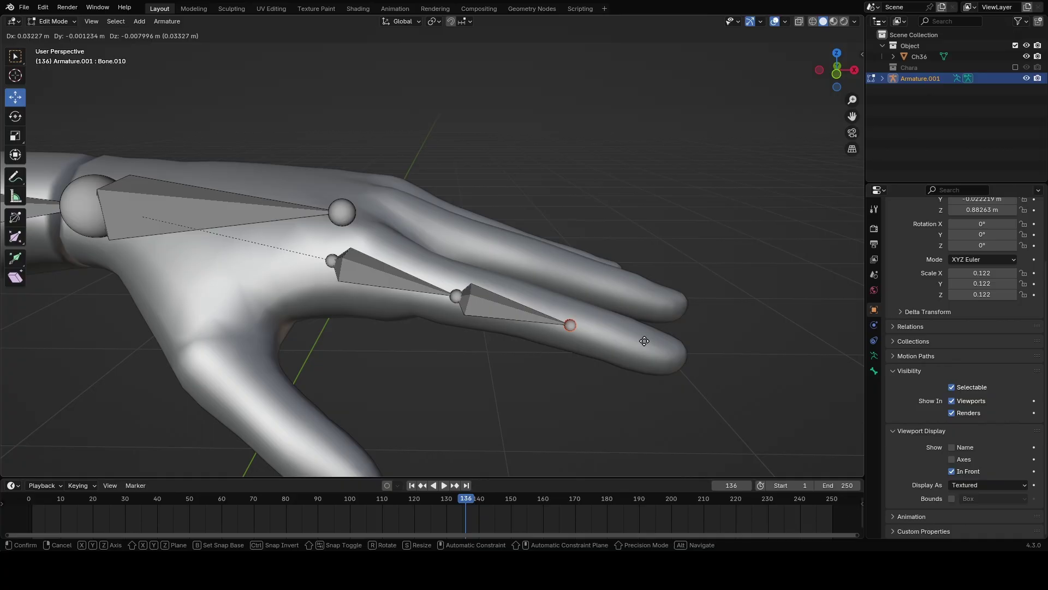
pyautogui.click(646, 340)
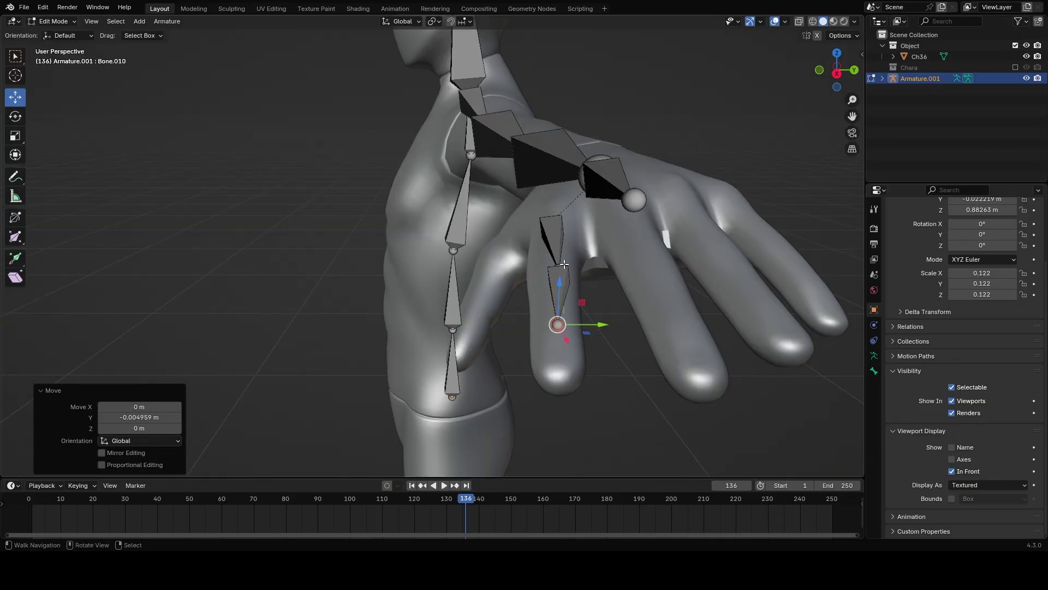
pyautogui.click(555, 270)
pyautogui.moveTo(598, 270); pyautogui.dragTo(589, 270)
pyautogui.click(557, 324)
pyautogui.moveTo(587, 326); pyautogui.dragTo(580, 327)
# Extrude a fingertip bone about 0.022 m along X from the index finger chain and lower its tip along Z.
pyautogui.moveTo(580, 328); pyautogui.dragTo(594, 386, button='middle')
pyautogui.press('e')
pyautogui.press('x')
pyautogui.press('z')
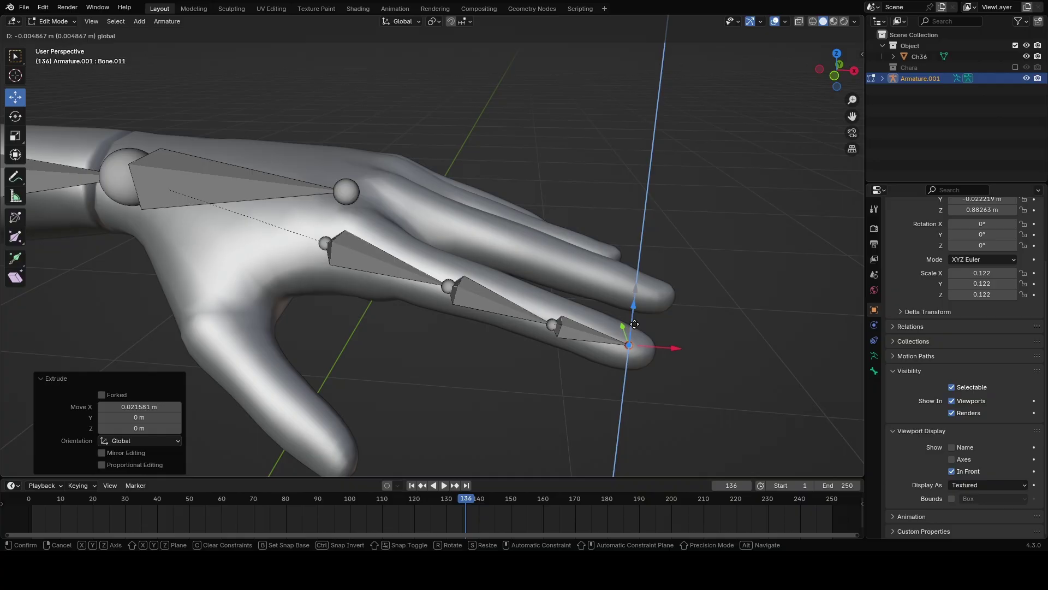
pyautogui.moveTo(669, 409); pyautogui.dragTo(430, 315, button='middle')
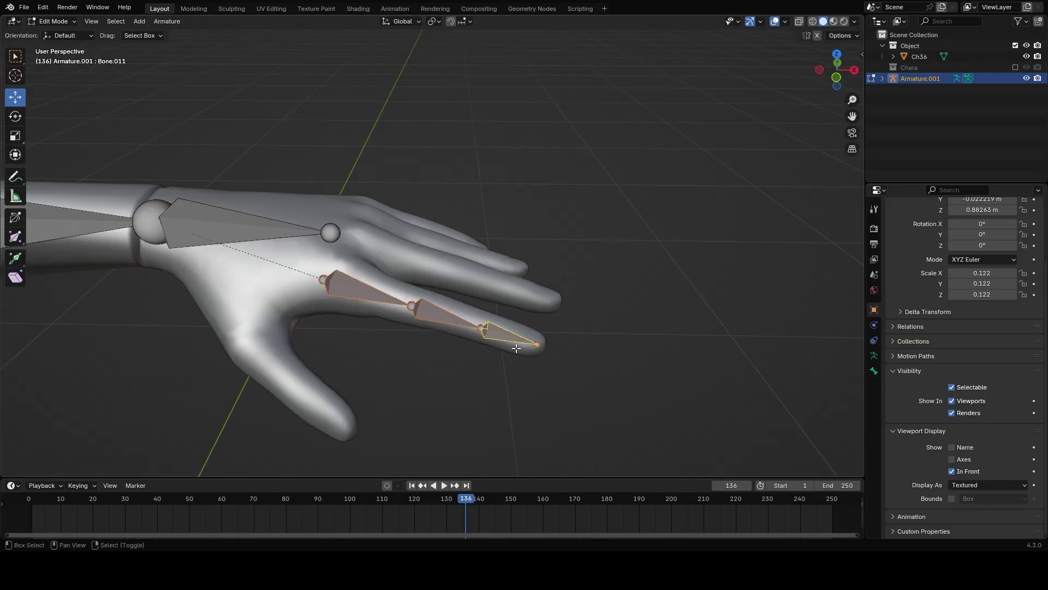
# Duplicate the three-bone index finger chain and move the copy about 0.031 m along Y to the middle finger.
pyautogui.moveTo(517, 348); pyautogui.dragTo(478, 305, button='middle')
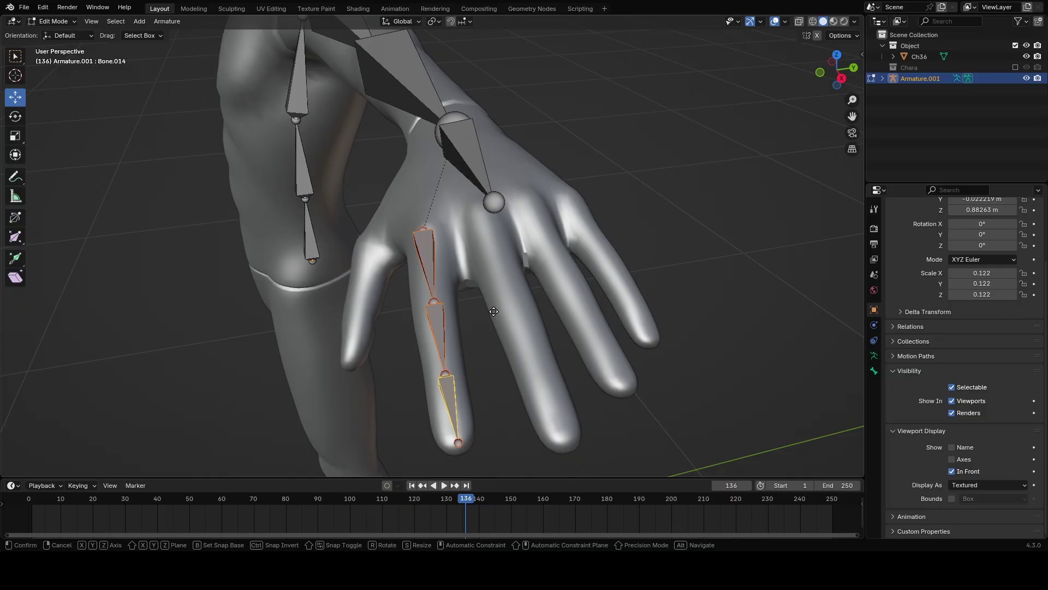
pyautogui.press('y')
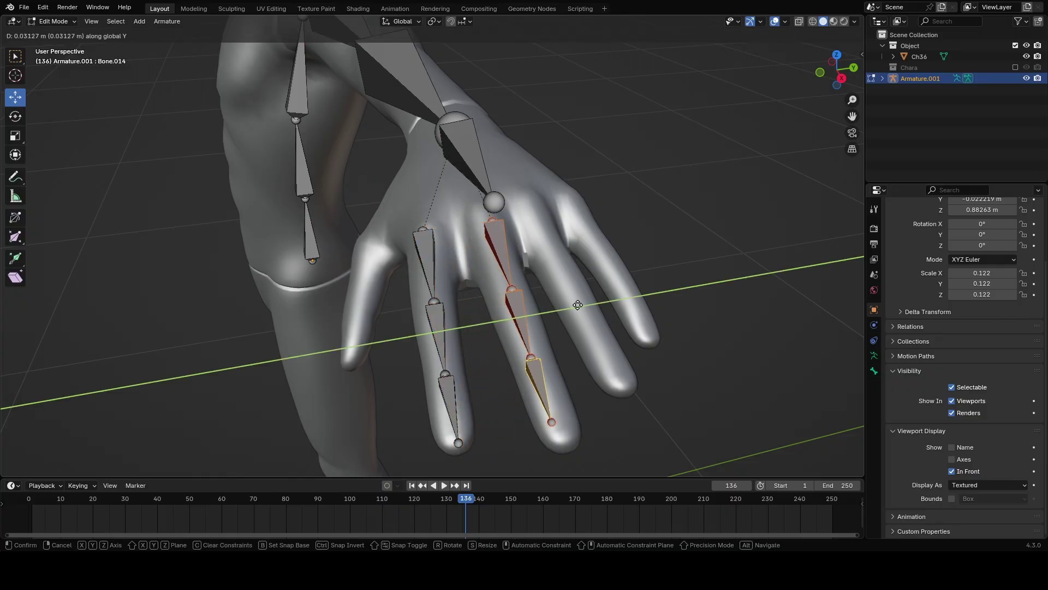
pyautogui.click(578, 305)
# Fit the duplicated chain inside the middle finger by moving it along Z and X and shifting a joint along Y.
pyautogui.moveTo(578, 306); pyautogui.dragTo(231, 476, button='middle')
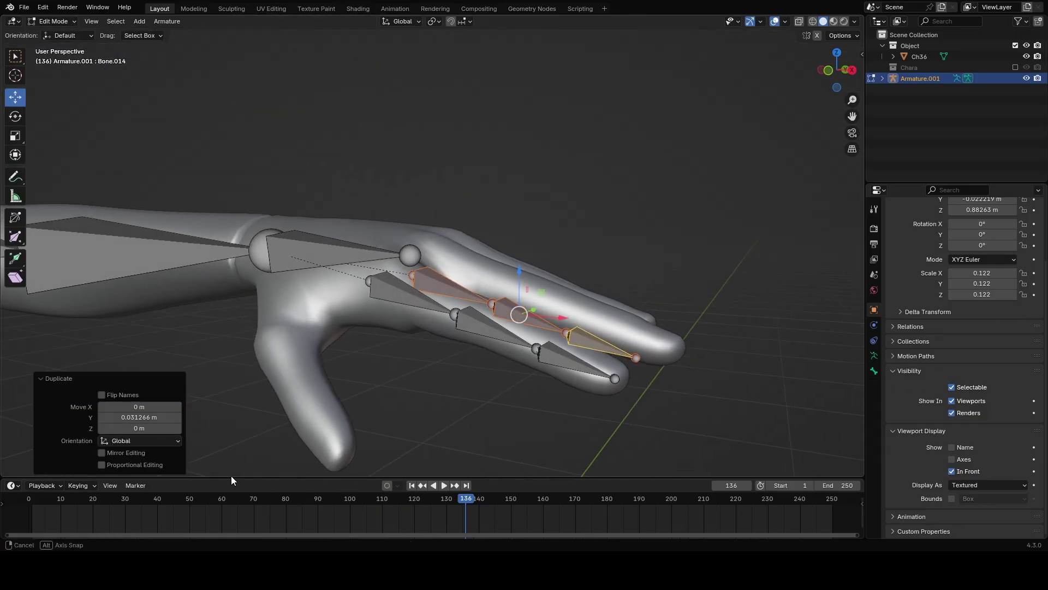
pyautogui.moveTo(518, 271); pyautogui.dragTo(518, 252)
pyautogui.press('g')
pyautogui.press('x')
pyautogui.click(539, 253)
pyautogui.moveTo(539, 253); pyautogui.dragTo(532, 459, button='middle')
pyautogui.click(526, 274)
pyautogui.moveTo(570, 269); pyautogui.dragTo(558, 270)
# Duplicate the middle finger chain along Y to the ring finger and shift it about -0.012 m along X.
pyautogui.moveTo(531, 163); pyautogui.dragTo(513, 245, button='middle')
pyautogui.press('l')
pyautogui.hotkey('shift', 'd')
pyautogui.press('y')
pyautogui.click(603, 330)
pyautogui.moveTo(560, 328); pyautogui.dragTo(552, 299)
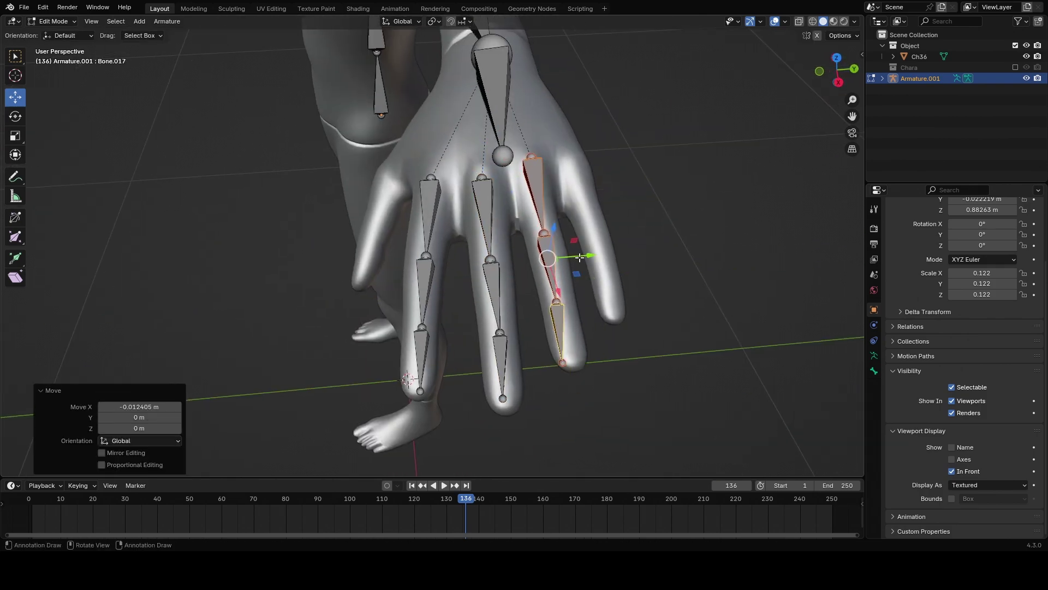
# Adjust the ring finger chain's joints to follow the finger and extend the middle finger chain's tip.
pyautogui.moveTo(568, 273); pyautogui.dragTo(579, 256, button='middle')
pyautogui.click(582, 295)
pyautogui.moveTo(589, 319); pyautogui.dragTo(588, 313)
pyautogui.moveTo(585, 246); pyautogui.dragTo(584, 257, button='middle')
pyautogui.click(576, 112)
pyautogui.moveTo(582, 114); pyautogui.dragTo(568, 123)
pyautogui.click(502, 439)
pyautogui.moveTo(503, 458); pyautogui.dragTo(504, 472)
# Fine-tune the whole ring finger chain's position inside the finger, shifting it about -0.0012 m along Y.
pyautogui.moveTo(781, 415); pyautogui.dragTo(676, 334, button='middle')
pyautogui.click(568, 385)
pyautogui.press('l')
pyautogui.moveTo(616, 327); pyautogui.dragTo(616, 330)
pyautogui.moveTo(676, 305); pyautogui.dragTo(731, 306, button='middle')
pyautogui.moveTo(73, 149); pyautogui.dragTo(131, 149, button='middle')
pyautogui.moveTo(664, 353); pyautogui.dragTo(658, 353)
pyautogui.moveTo(622, 86); pyautogui.dragTo(591, 215, button='middle')
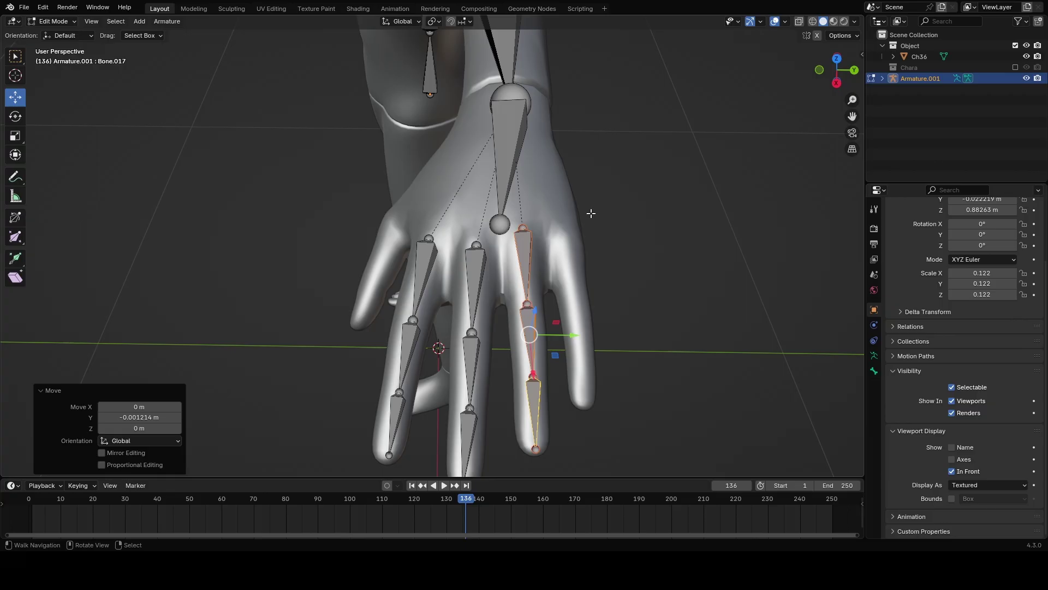
# Duplicate the ring finger chain along Y to the little finger, move it back along X and scale it along X.
pyautogui.hotkey('shift', 'd')
pyautogui.press('x')
pyautogui.press('y')
pyautogui.click(588, 309)
pyautogui.moveTo(577, 377); pyautogui.dragTo(573, 333)
pyautogui.press('s')
pyautogui.press('x')
pyautogui.click(636, 309)
pyautogui.click(637, 306)
# Raise the base joint of the thumb chain about 0.0046 m along Z.
pyautogui.moveTo(480, 121); pyautogui.dragTo(399, 127, button='middle')
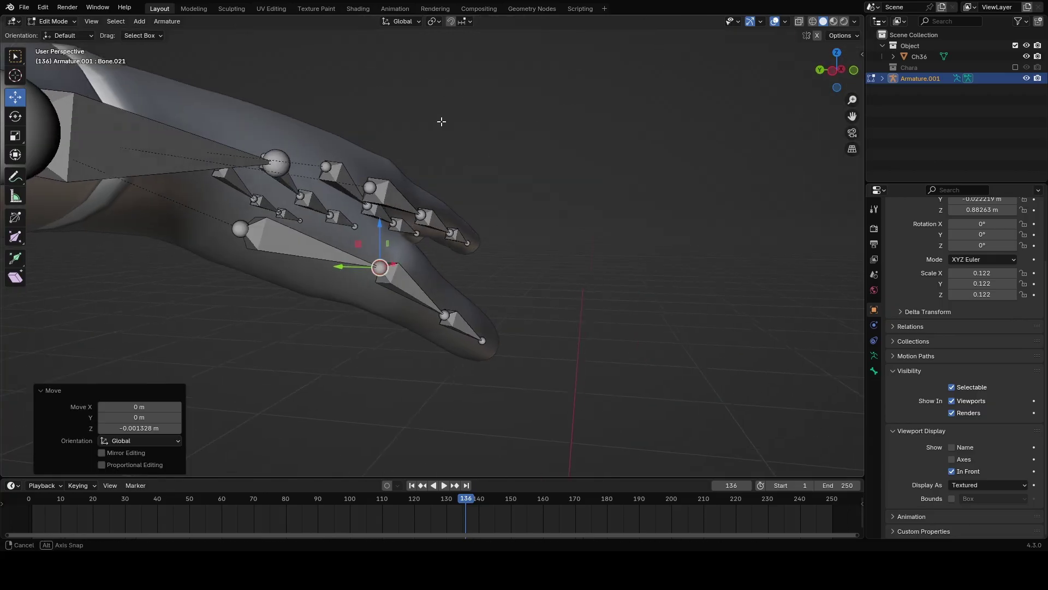
pyautogui.click(237, 230)
pyautogui.press('g')
pyautogui.press('z')
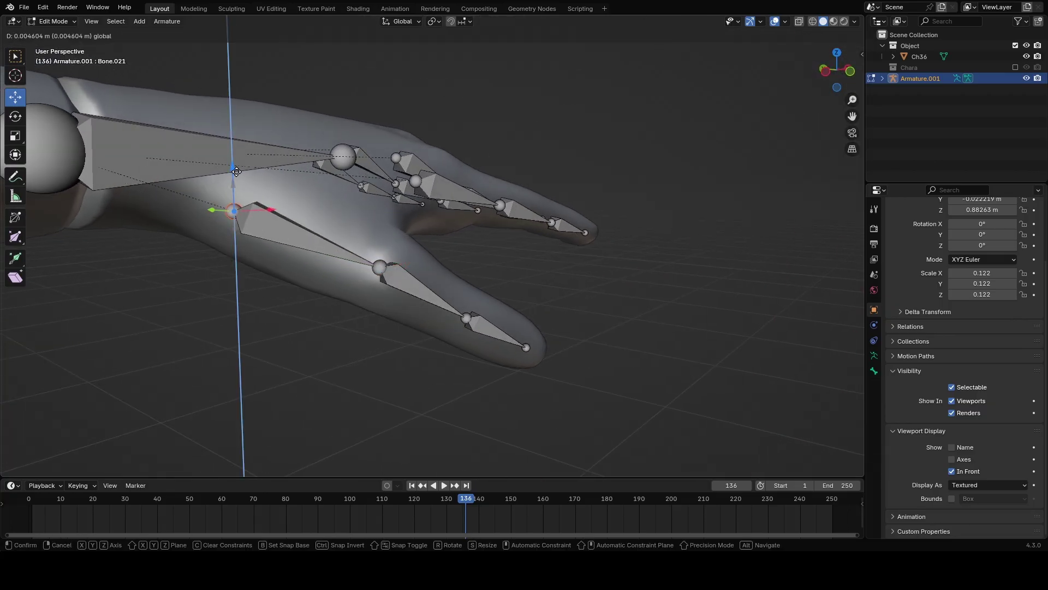
pyautogui.click(237, 170)
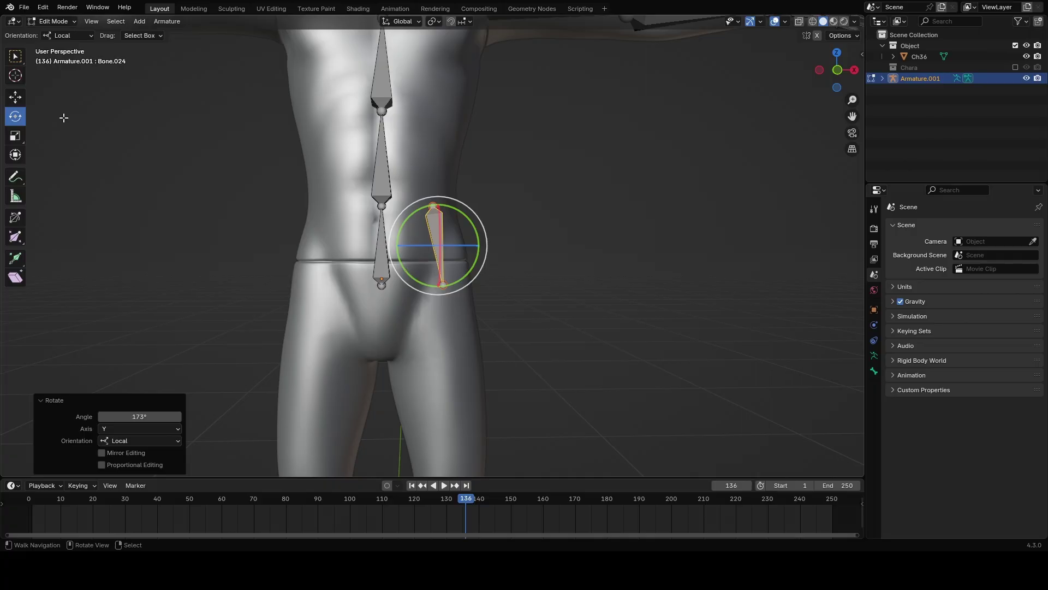
# Move the hip-side bone down into the thigh, scale it by 1.87 and shift it about 0.0017 m along X.
pyautogui.moveTo(431, 205); pyautogui.dragTo(434, 269)
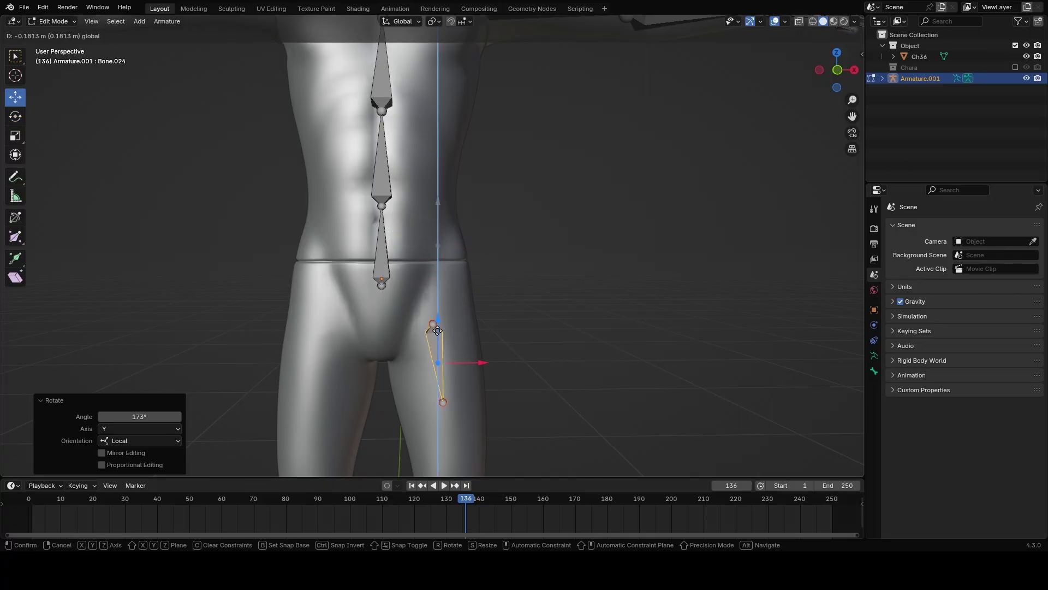
pyautogui.moveTo(443, 336); pyautogui.dragTo(443, 334)
pyautogui.press('s')
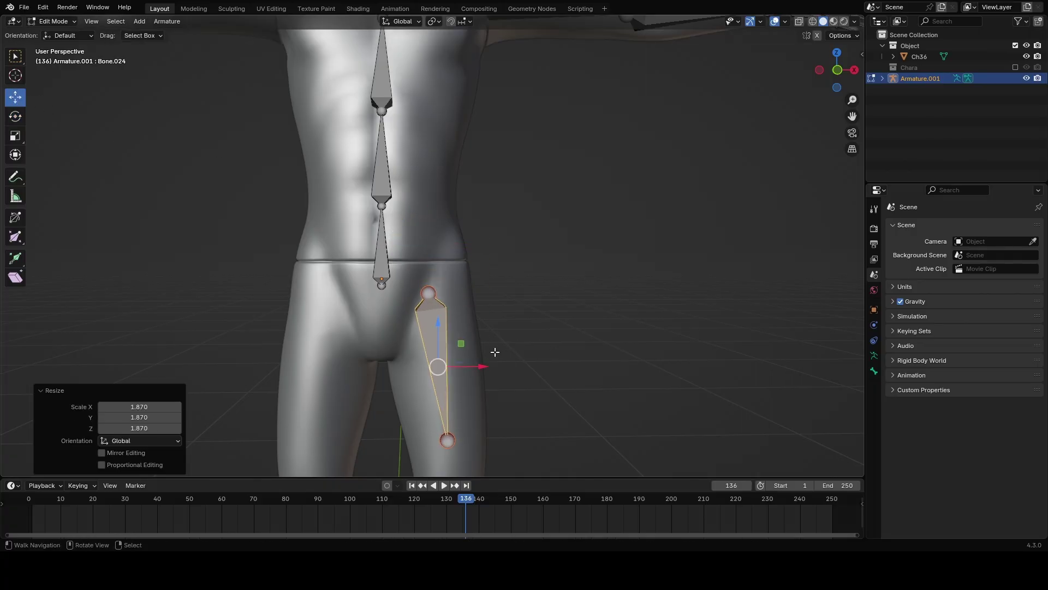
pyautogui.click(495, 352)
pyautogui.scroll(-5, 480, 347)
pyautogui.press('g')
pyautogui.press('x')
pyautogui.click(472, 345)
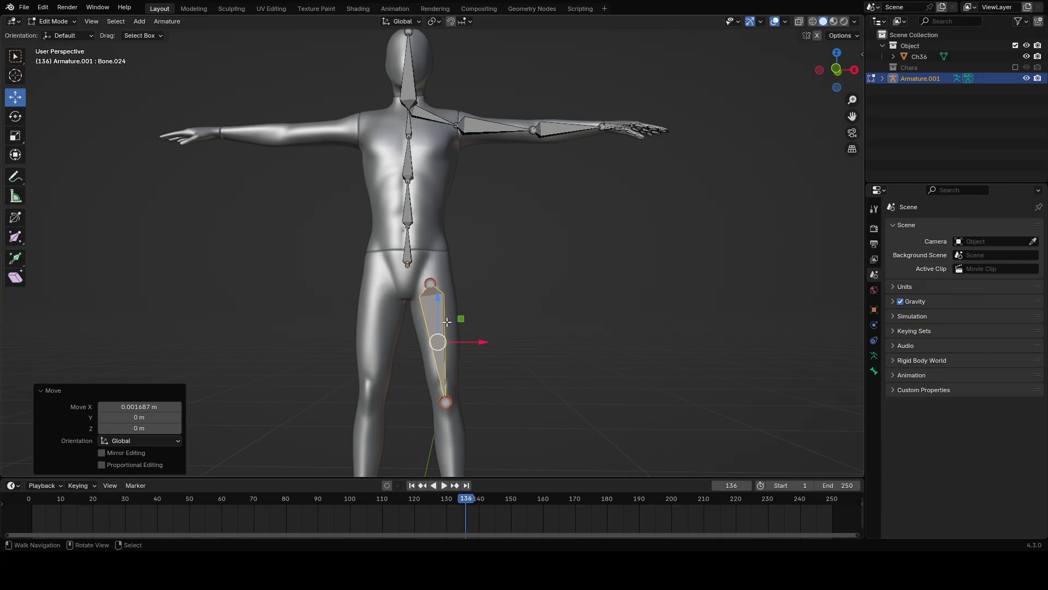
# Align the thigh bone's lower joint with the knee along Y and X.
pyautogui.click(437, 313)
pyautogui.moveTo(438, 313); pyautogui.dragTo(388, 309, button='middle')
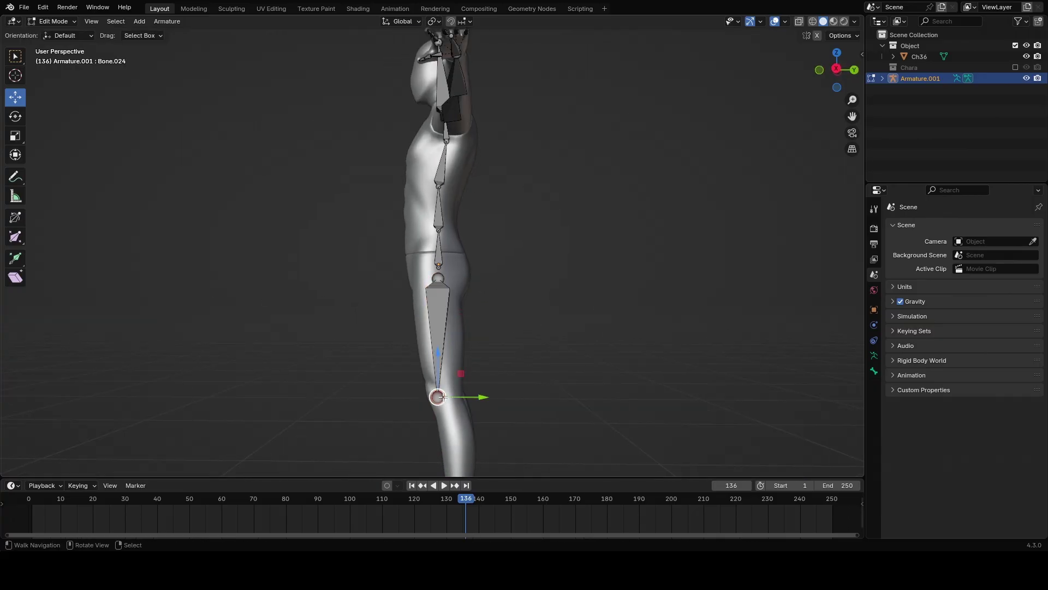
pyautogui.moveTo(479, 396); pyautogui.dragTo(476, 397)
pyautogui.moveTo(360, 397); pyautogui.dragTo(483, 398, button='middle')
pyautogui.moveTo(486, 397); pyautogui.dragTo(484, 400)
# Adjust the thigh bone's hip joint along X and raise it about 0.0034 m along Z.
pyautogui.scroll(4, 448, 246)
pyautogui.click(430, 307)
pyautogui.moveTo(473, 307); pyautogui.dragTo(470, 308)
pyautogui.moveTo(431, 268); pyautogui.dragTo(430, 265)
pyautogui.moveTo(486, 273); pyautogui.dragTo(363, 273, button='middle')
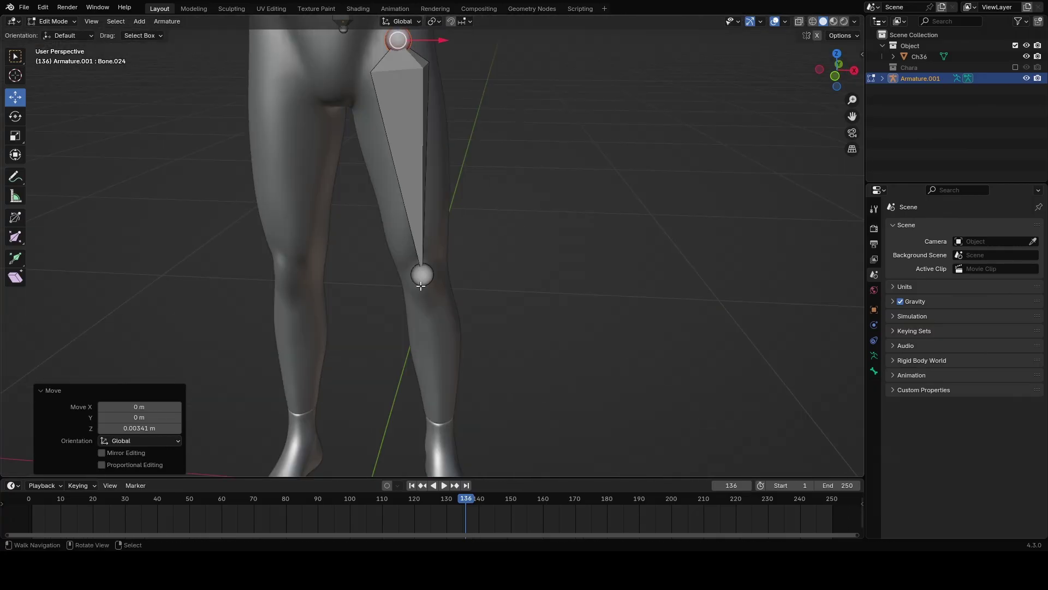
# Extrude a shin bone down along Z from the knee and lower its end to the ankle by about 0.028 m.
pyautogui.click(421, 286)
pyautogui.keyDown('shift'); pyautogui.moveTo(477, 323); pyautogui.dragTo(477, 260, button='middle'); pyautogui.keyUp('shift')
pyautogui.press('e')
pyautogui.press('z')
pyautogui.click(477, 367)
pyautogui.moveTo(465, 333); pyautogui.dragTo(461, 333)
pyautogui.scroll(3, 464, 333)
pyautogui.moveTo(498, 256); pyautogui.dragTo(498, 272)
pyautogui.moveTo(452, 311); pyautogui.dragTo(534, 312, button='middle')
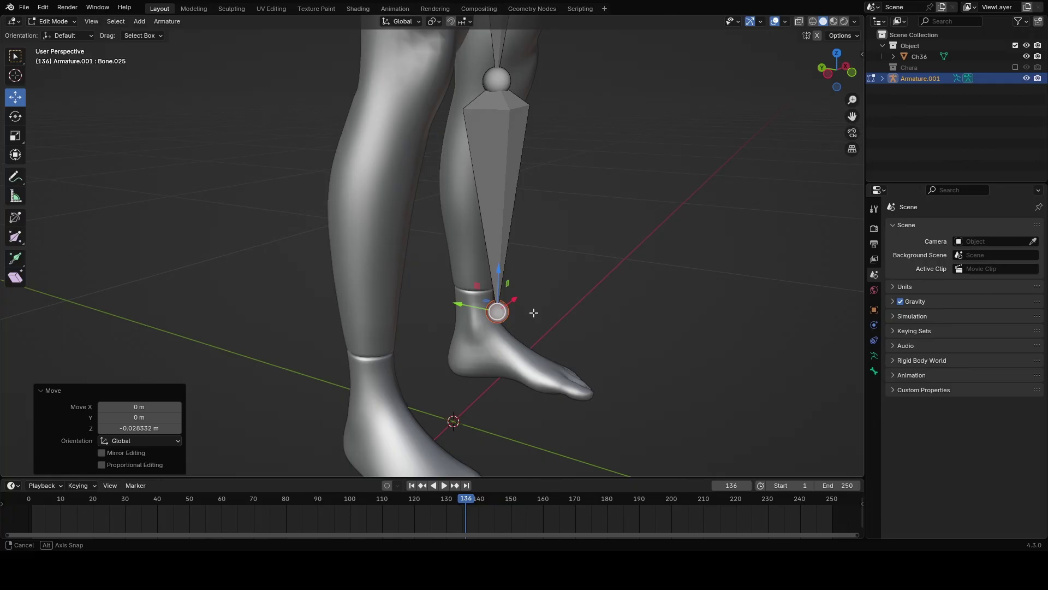
# Extrude a foot bone about -0.093 m along Y from the ankle and lower its tip to the ball of the foot.
pyautogui.keyDown('shift'); pyautogui.moveTo(497, 82); pyautogui.dragTo(492, 192, button='middle'); pyautogui.keyUp('shift')
pyautogui.click(491, 192)
pyautogui.click(474, 420)
pyautogui.moveTo(473, 420); pyautogui.dragTo(683, 255, button='middle')
pyautogui.scroll(1, 682, 255)
pyautogui.press('e')
pyautogui.press('y')
pyautogui.click(448, 361)
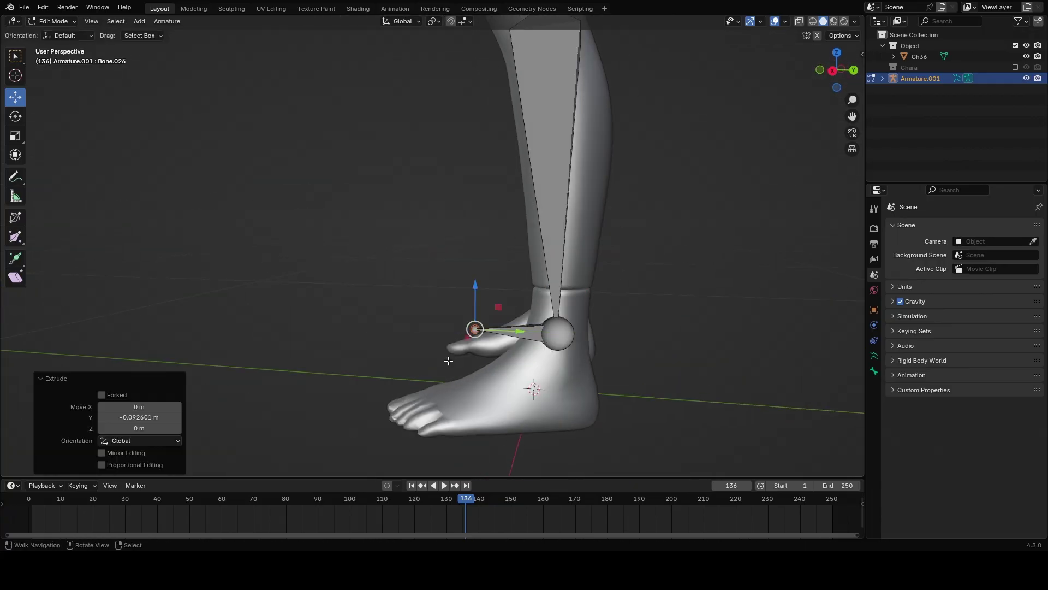
pyautogui.moveTo(477, 287); pyautogui.dragTo(476, 341)
pyautogui.moveTo(519, 388); pyautogui.dragTo(507, 388)
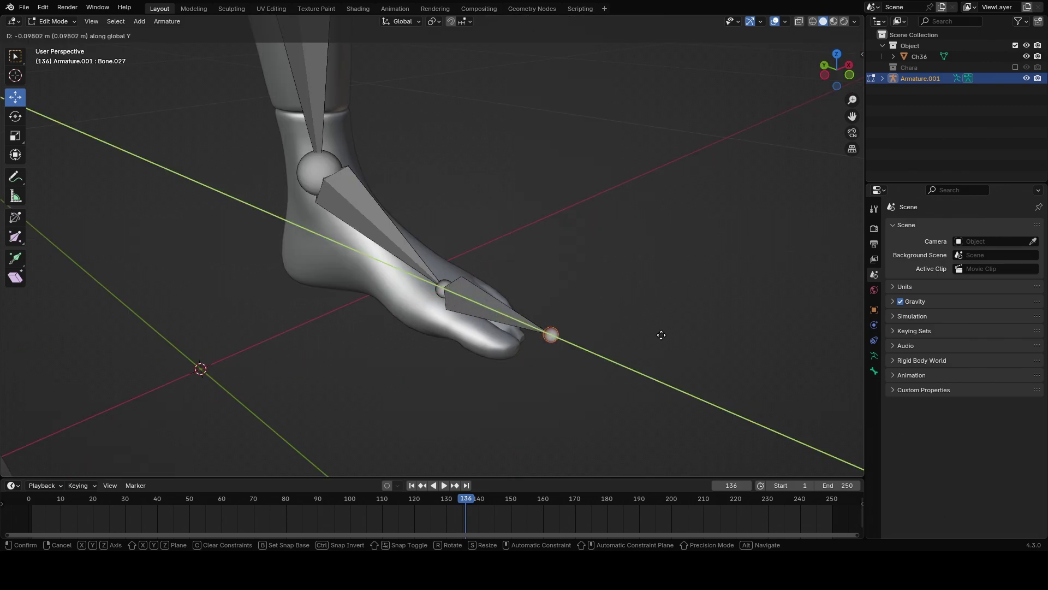
# Extrude a toe bone along Y from the ball of the foot and lower its tip about 0.023 m along Z.
pyautogui.click(661, 334)
pyautogui.moveTo(661, 335); pyautogui.dragTo(580, 327, button='middle')
pyautogui.moveTo(556, 301); pyautogui.dragTo(559, 331)
pyautogui.keyDown('shift'); pyautogui.moveTo(585, 363); pyautogui.dragTo(531, 360, button='middle'); pyautogui.keyUp('shift')
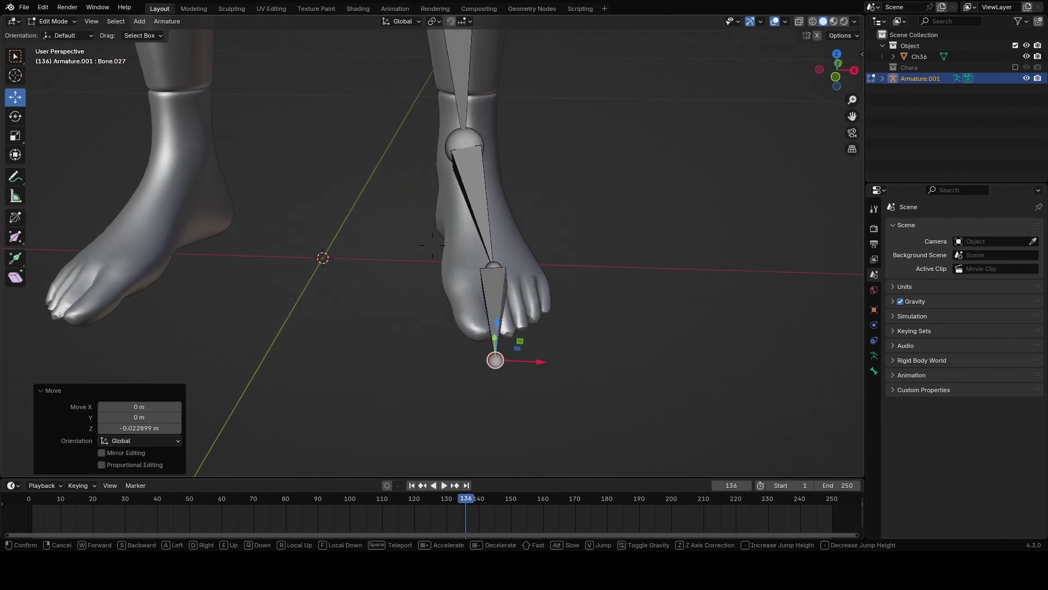
# Shift the toe bone's tip about 0.027 m along X and lower it about 0.0043 m along Z.
pyautogui.moveTo(535, 361); pyautogui.dragTo(568, 353)
pyautogui.moveTo(470, 299); pyautogui.dragTo(590, 67, button='middle')
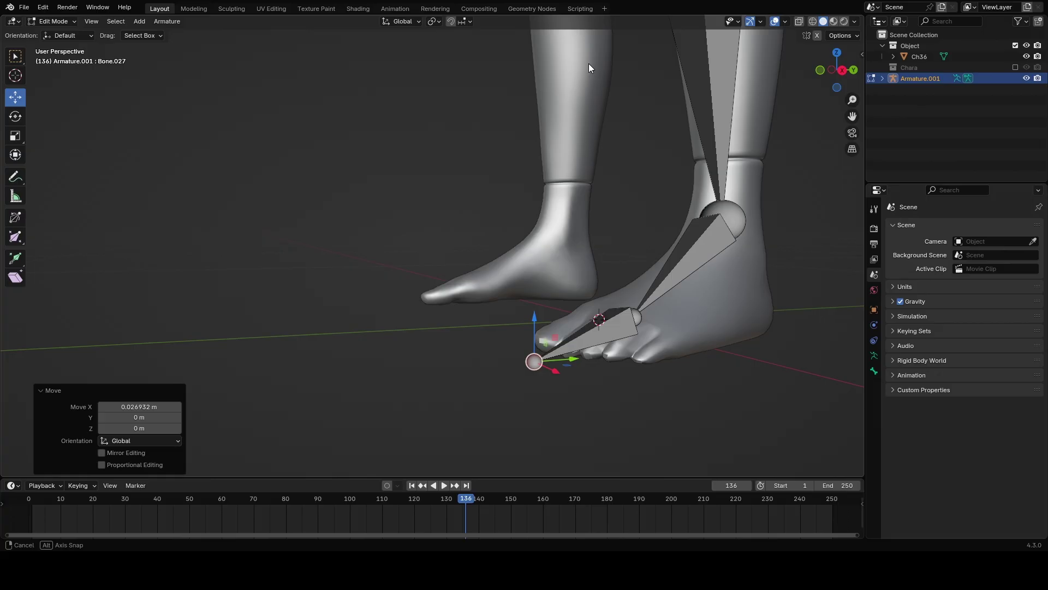
pyautogui.scroll(2, 624, 245)
pyautogui.moveTo(545, 323); pyautogui.dragTo(524, 345, button='middle')
pyautogui.moveTo(548, 336); pyautogui.dragTo(548, 345)
pyautogui.keyDown('shift'); pyautogui.moveTo(622, 327); pyautogui.dragTo(269, 97, button='middle'); pyautogui.keyUp('shift')
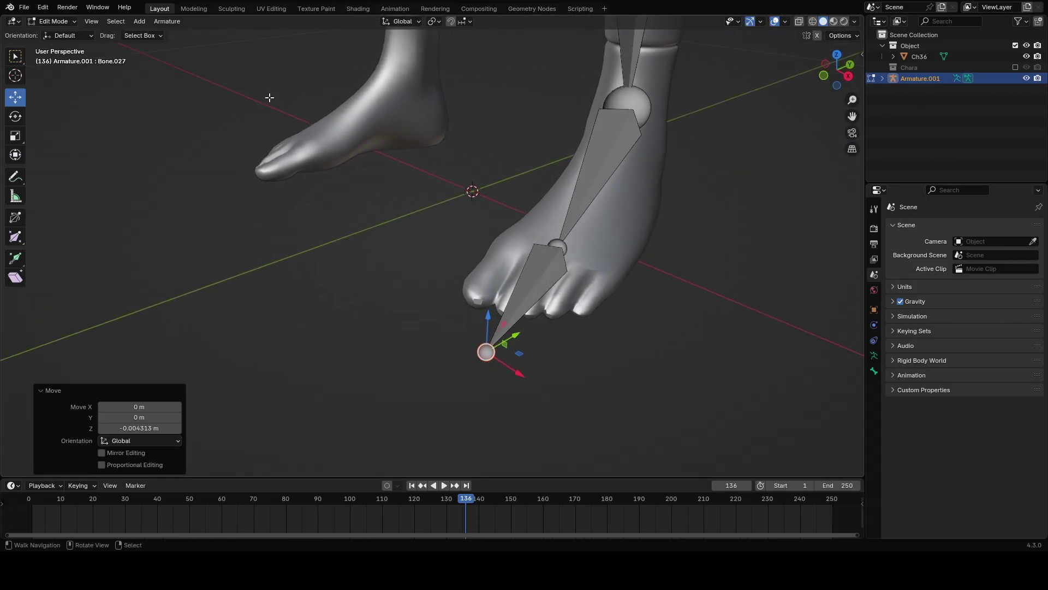
# Rename the upper arm bone, and rename the lower arm bone as Forearm.
pyautogui.moveTo(441, 204); pyautogui.dragTo(164, 273, button='middle')
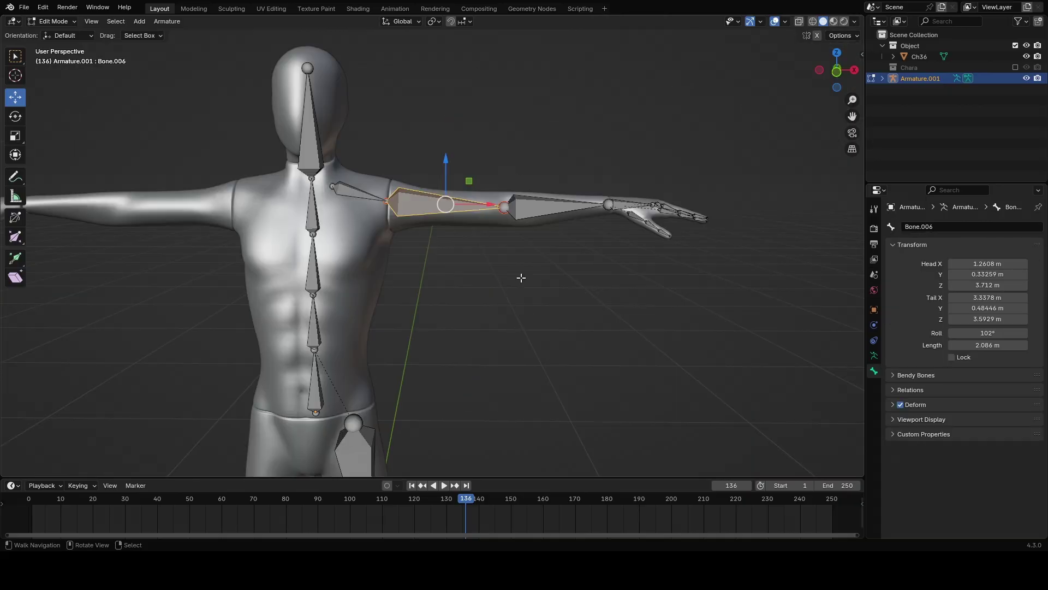
pyautogui.scroll(2, 520, 276)
pyautogui.moveTo(519, 273); pyautogui.dragTo(520, 270, button='middle')
pyautogui.scroll(-2, 636, 244)
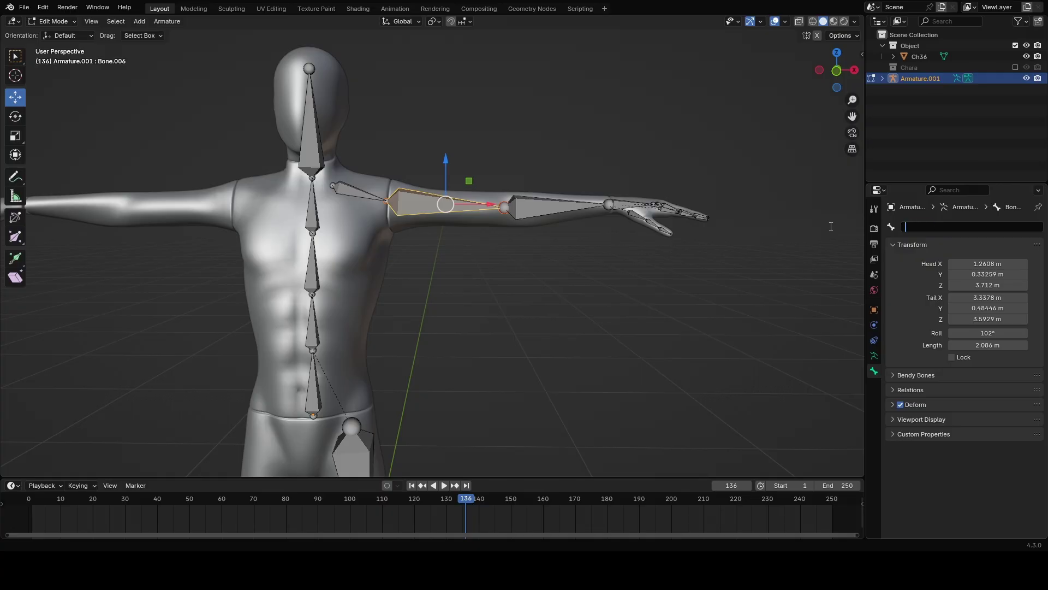
pyautogui.press('Return')
pyautogui.click(550, 210)
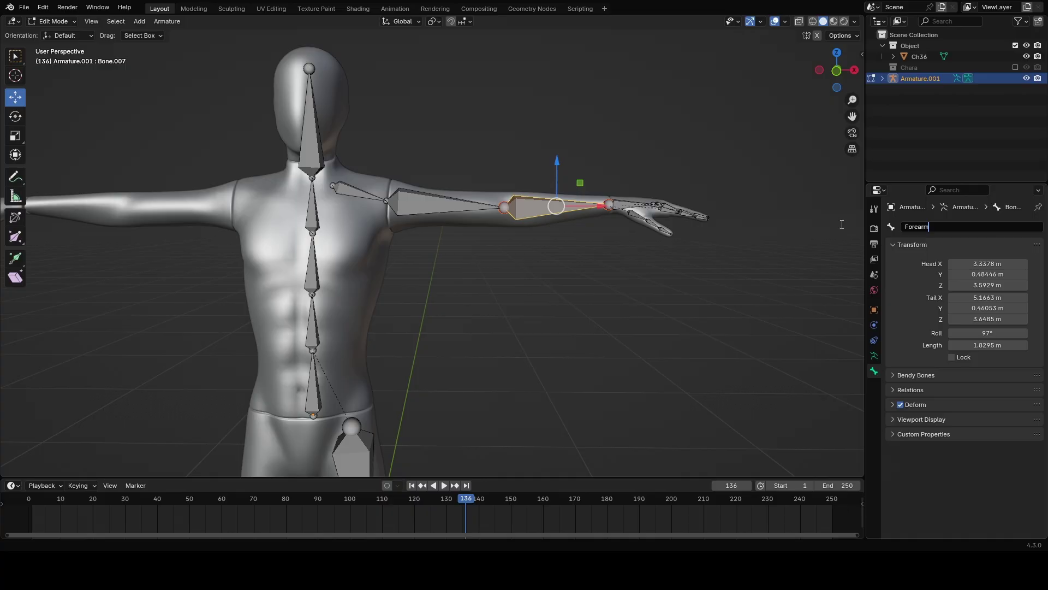
# Rename the bone between the wrist and the palm as Hand.
pyautogui.click(620, 206)
pyautogui.click(943, 226)
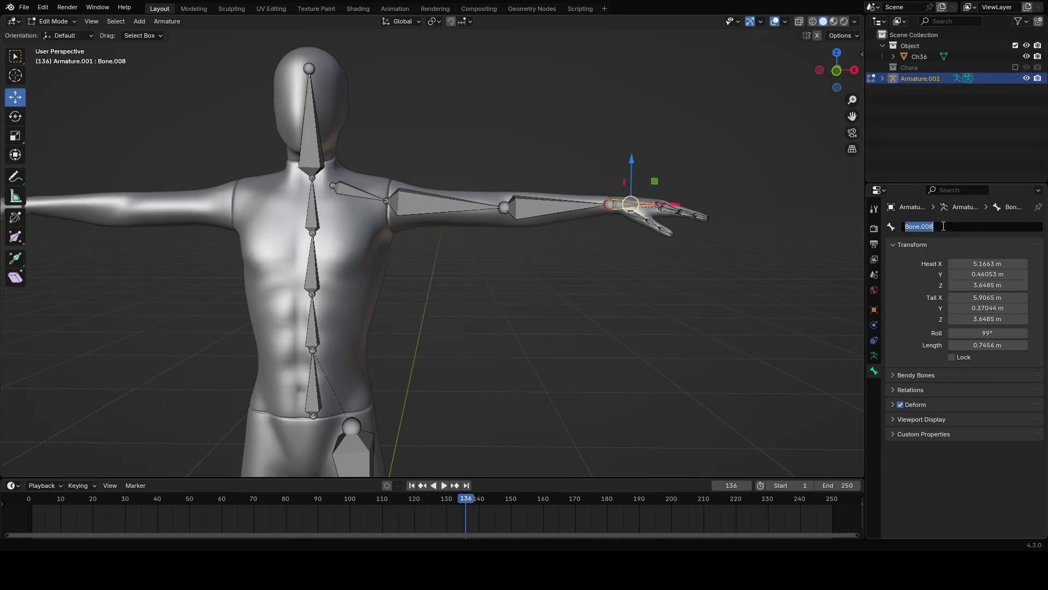
pyautogui.write('Hand')
pyautogui.press('Return')
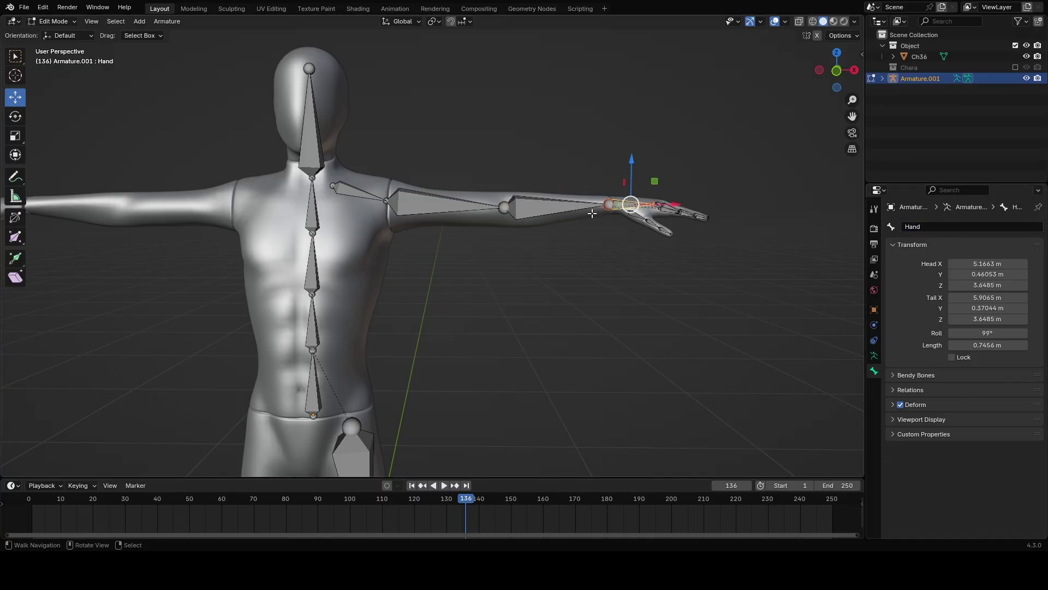
# Rename the bone running through the head.
pyautogui.moveTo(415, 224); pyautogui.dragTo(325, 143, button='middle')
pyautogui.click(322, 143)
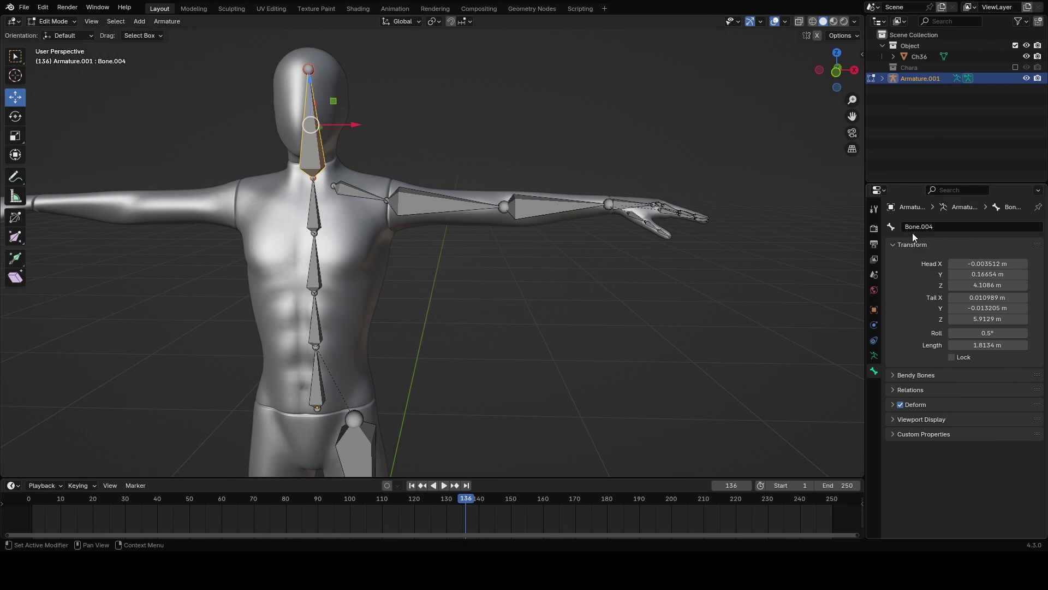
pyautogui.press('Return')
# Batch rename the selected arm and leg bones using Set Name on Bones, adding the suffix .R.
pyautogui.keyDown('shift'); pyautogui.moveTo(440, 469); pyautogui.dragTo(435, 336, button='middle'); pyautogui.keyUp('shift')
pyautogui.moveTo(510, 235); pyautogui.dragTo(518, 212, button='middle')
pyautogui.scroll(-1, 518, 211)
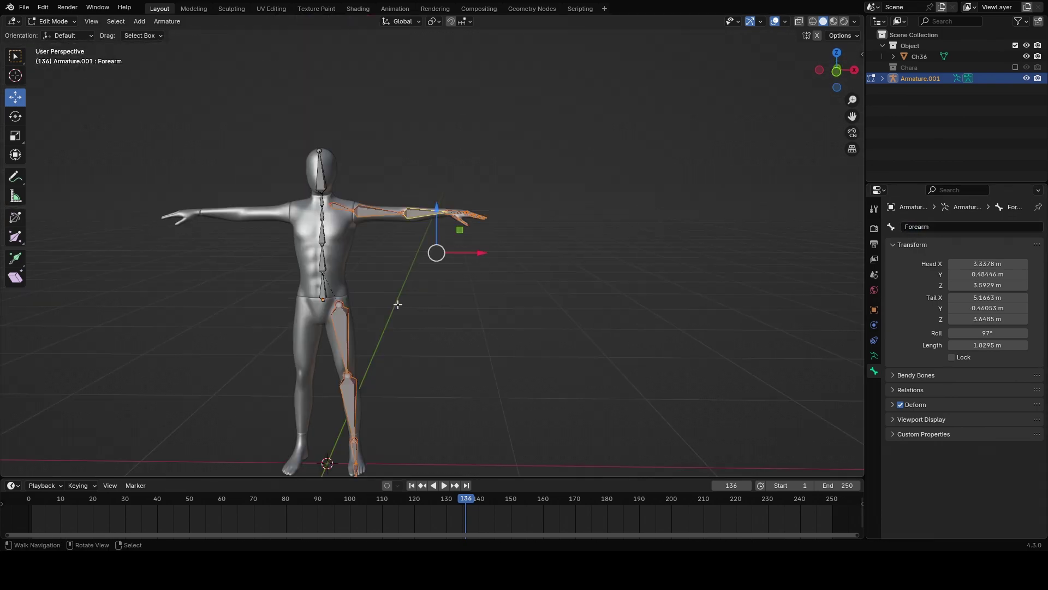
pyautogui.moveTo(377, 326); pyautogui.dragTo(358, 211, button='middle')
pyautogui.moveTo(423, 268); pyautogui.dragTo(357, 224, button='middle')
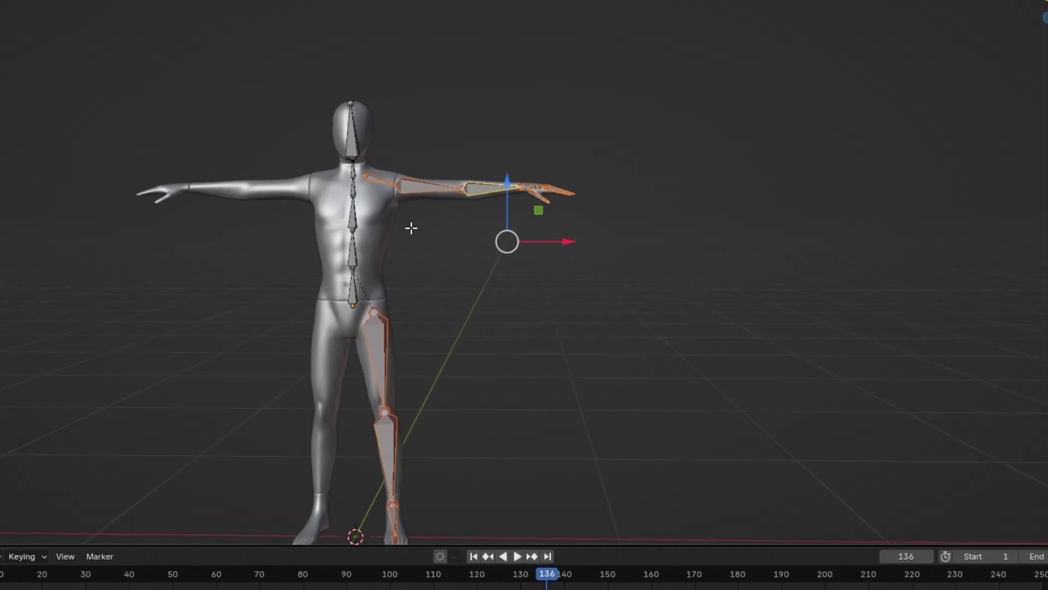
pyautogui.hotkey('ctrl', 'F2')
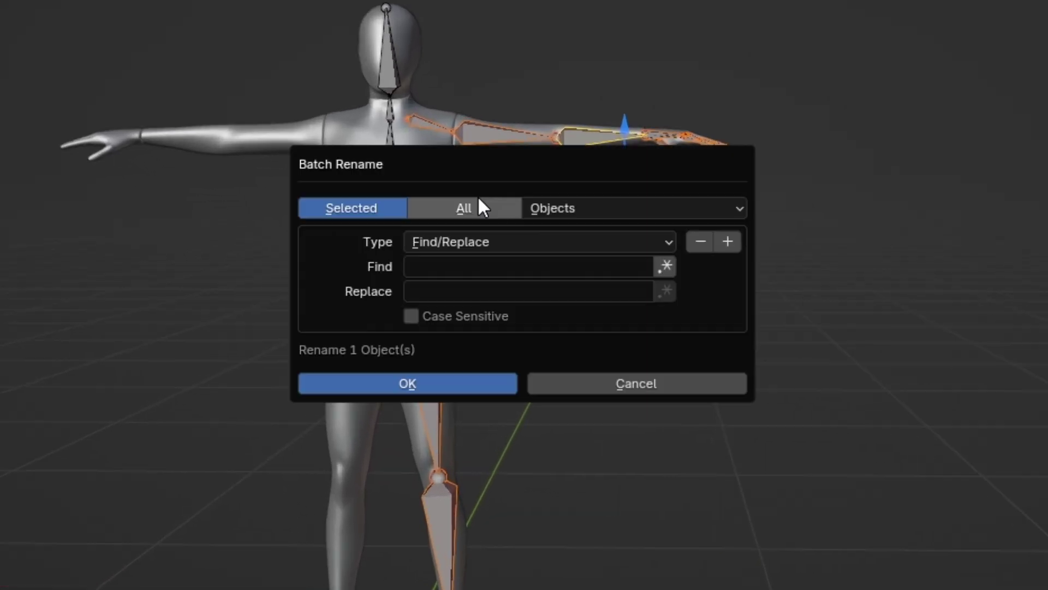
pyautogui.click(456, 241)
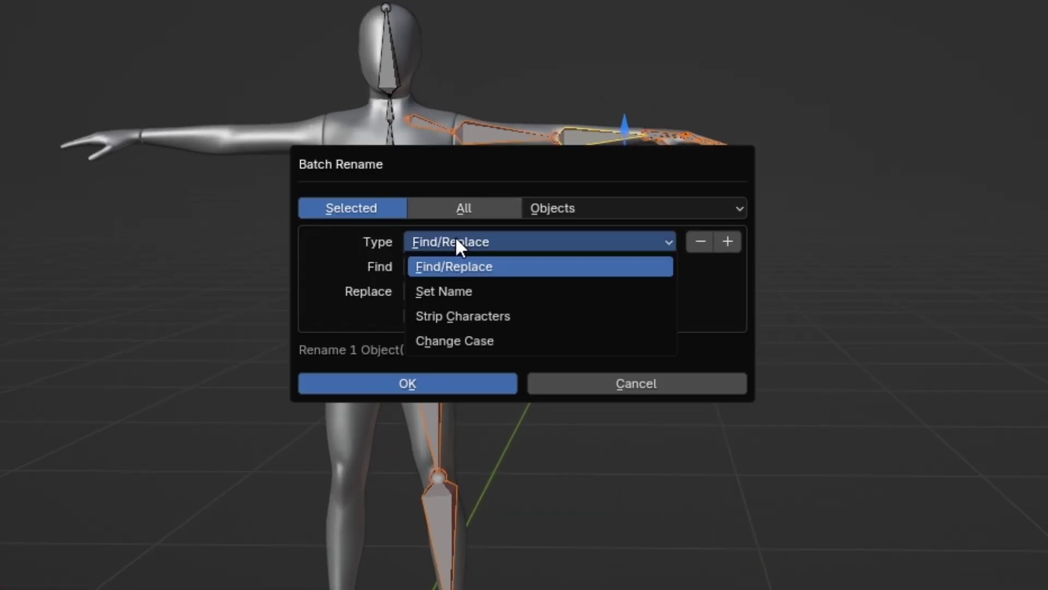
pyautogui.click(464, 289)
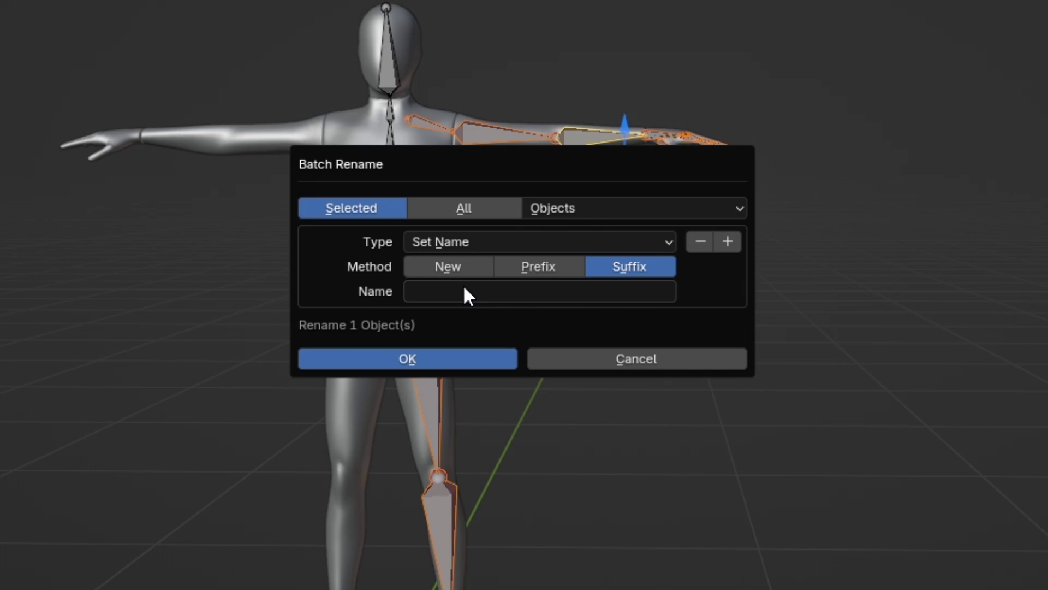
pyautogui.click(566, 210)
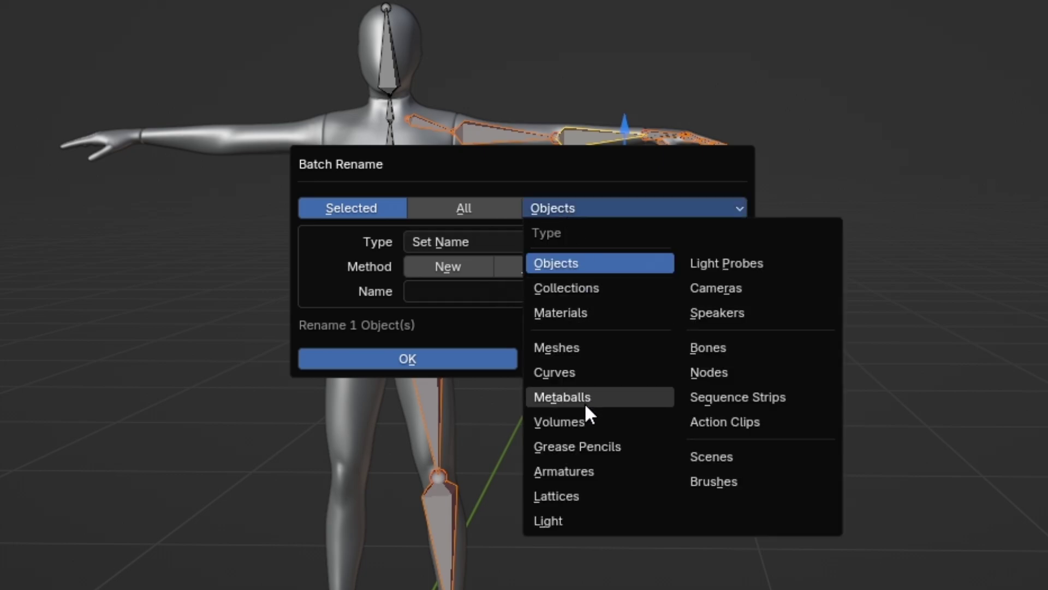
pyautogui.click(709, 350)
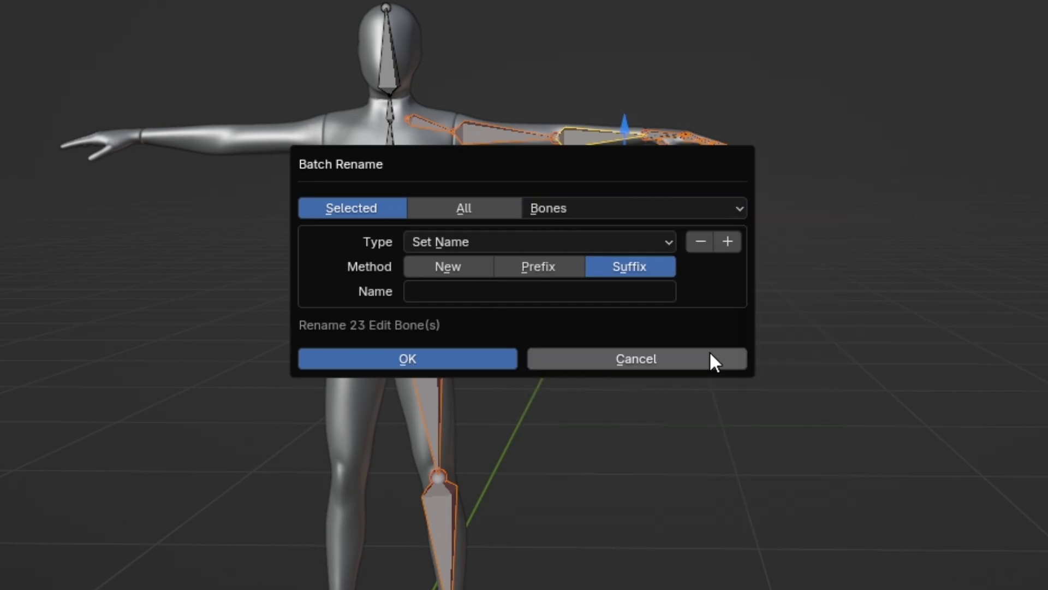
pyautogui.click(454, 295)
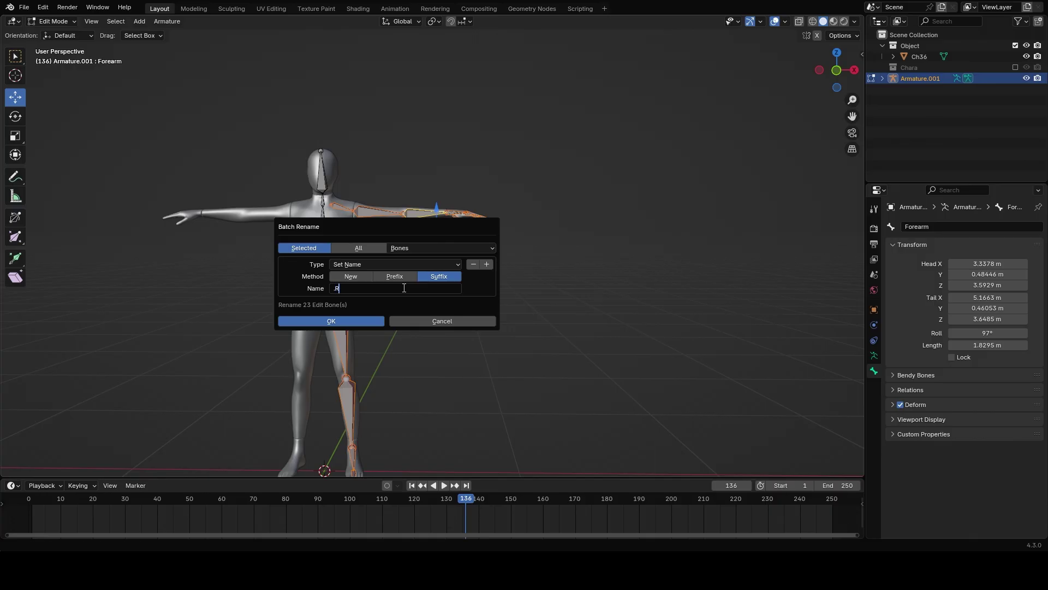
pyautogui.click(326, 321)
# Check the suffixed names of the upper arm and forearm bones.
pyautogui.keyDown('shift'); pyautogui.moveTo(442, 331); pyautogui.dragTo(500, 337, button='middle'); pyautogui.keyUp('shift')
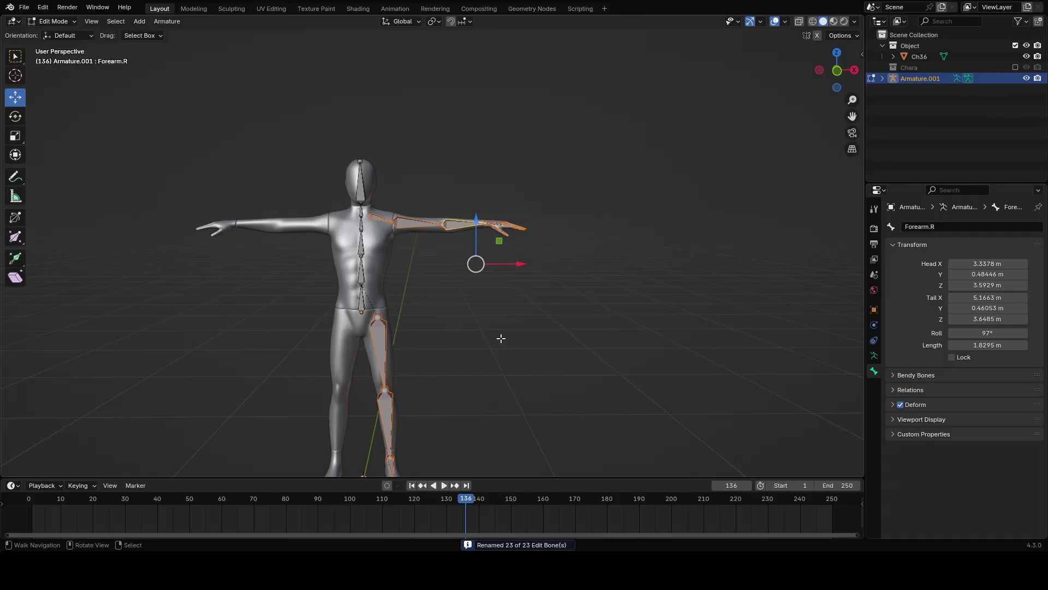
pyautogui.scroll(1, 414, 257)
pyautogui.click(416, 225)
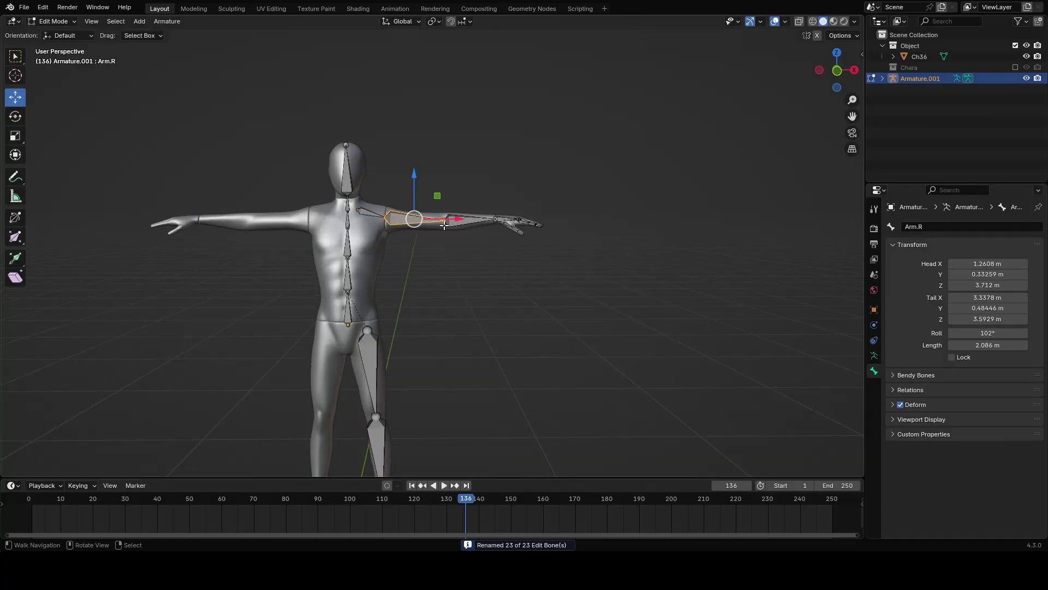
pyautogui.click(469, 220)
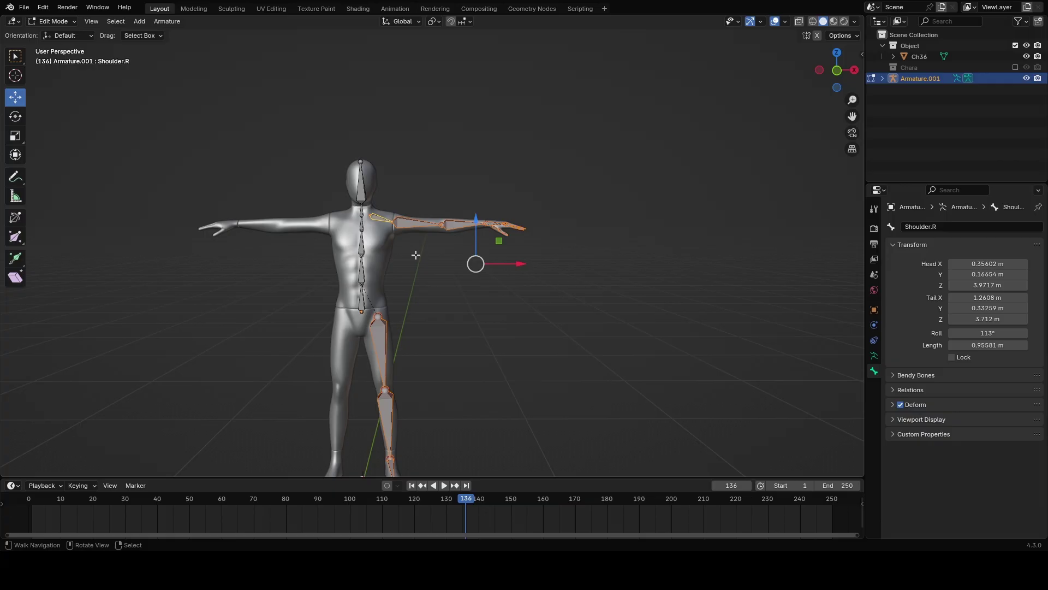
# Symmetrize the selected arm and leg bones onto the opposite side of the body.
pyautogui.moveTo(405, 238); pyautogui.dragTo(404, 384, button='middle')
pyautogui.click(167, 21)
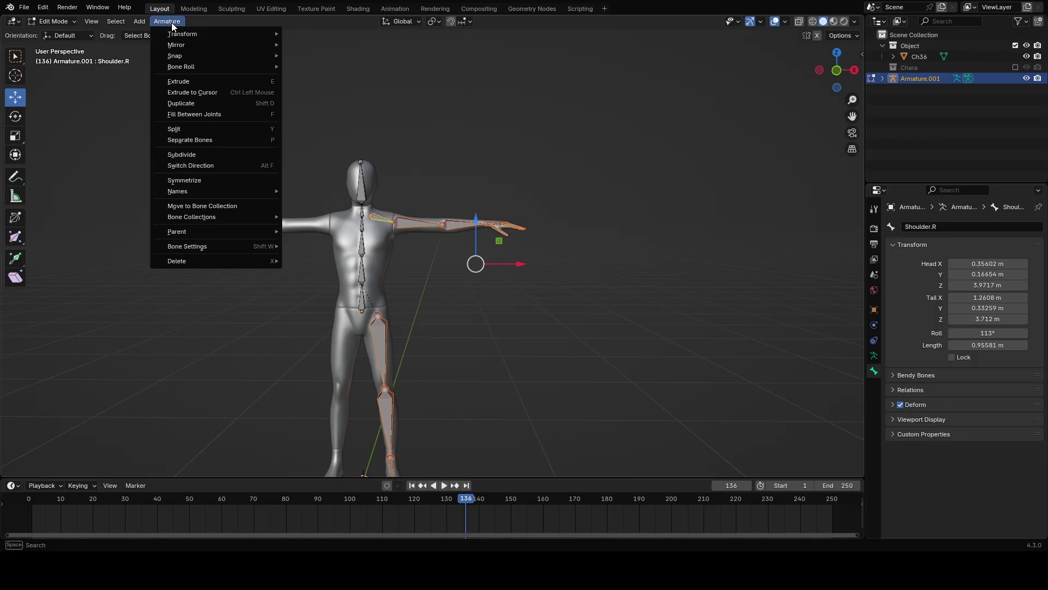
pyautogui.click(183, 180)
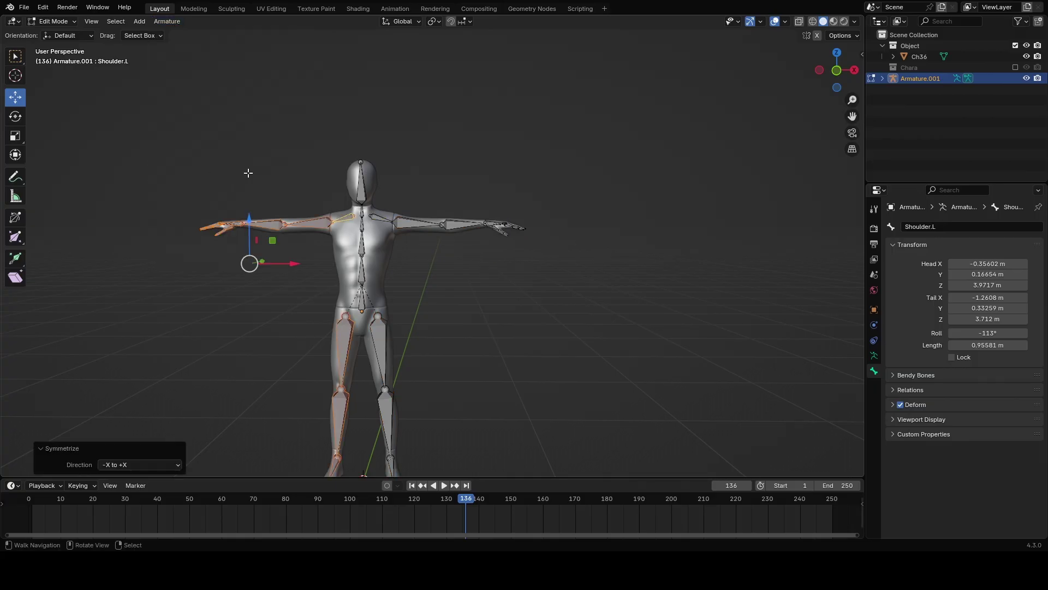
# Inspect the mirrored skeleton and compare the names of the arm bones on both sides.
pyautogui.moveTo(453, 132)
pyautogui.mouseDown(button='middle')
pyautogui.moveTo(468, 140)
pyautogui.moveTo(460, 143)
pyautogui.mouseUp(button='middle')
pyautogui.keyDown('shift'); pyautogui.moveTo(350, 234); pyautogui.dragTo(460, 329, button='middle'); pyautogui.keyUp('shift')
pyautogui.click(403, 242)
pyautogui.scroll(3, 407, 265)
pyautogui.scroll(-5, 460, 329)
pyautogui.hotkey('shift', '`')
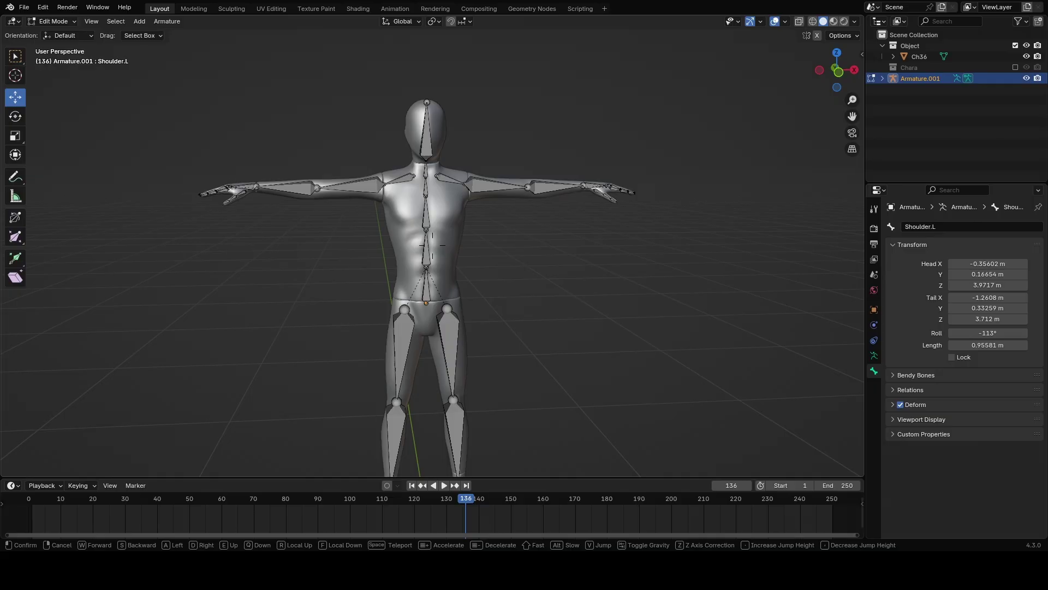
pyautogui.press('w')
pyautogui.rightClick(451, 289)
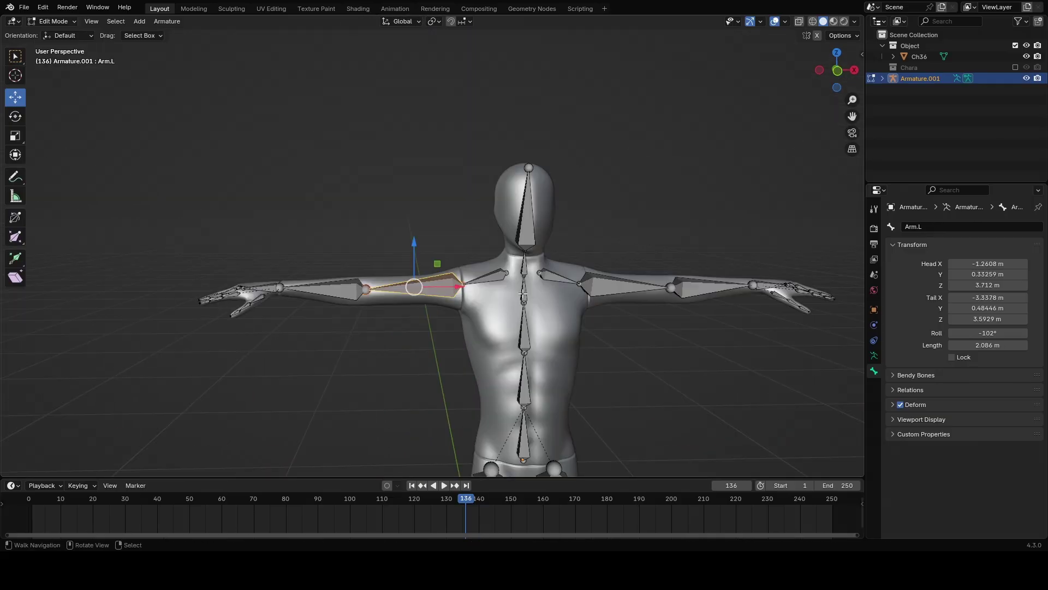
pyautogui.rightClick(617, 291)
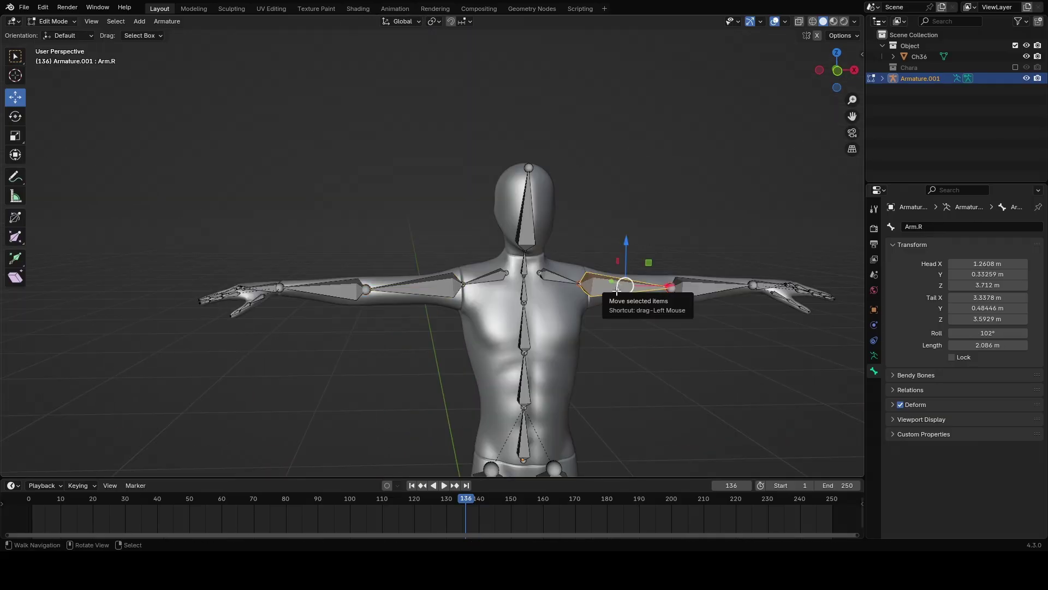
pyautogui.click(411, 283)
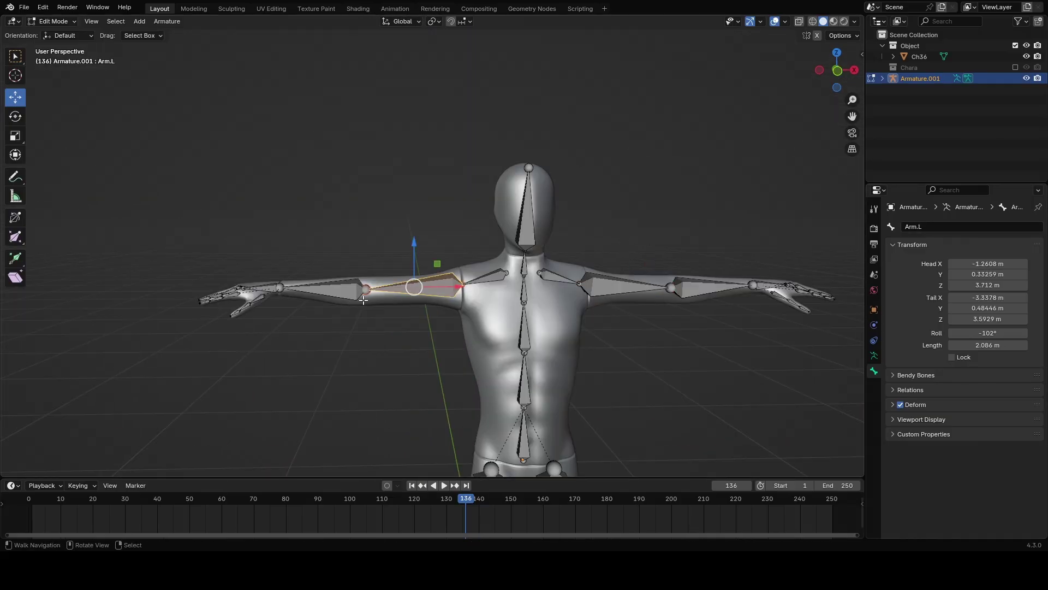
pyautogui.click(322, 289)
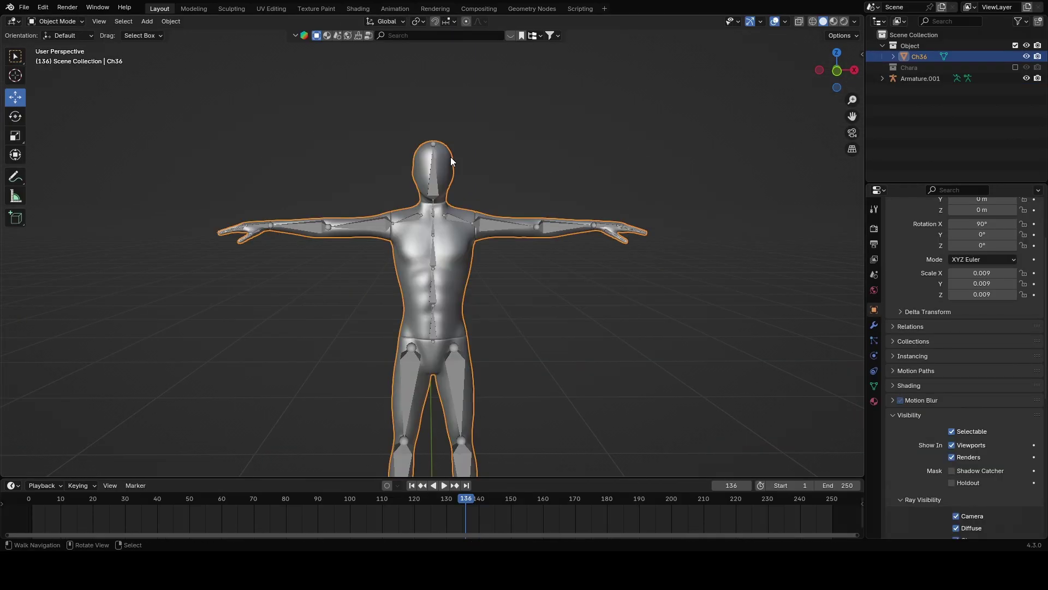
# Parent the character mesh Ch36 to the armature using Armature Deform With Automatic Weights.
pyautogui.moveTo(463, 197); pyautogui.dragTo(453, 196, button='middle')
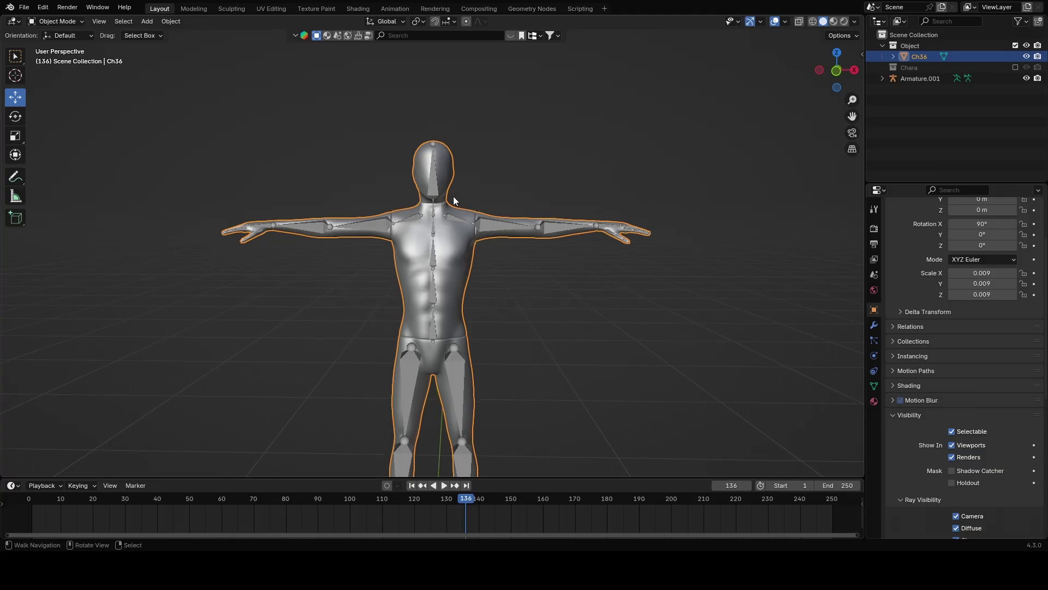
pyautogui.keyDown('shift'); pyautogui.click(489, 224); pyautogui.keyUp('shift')
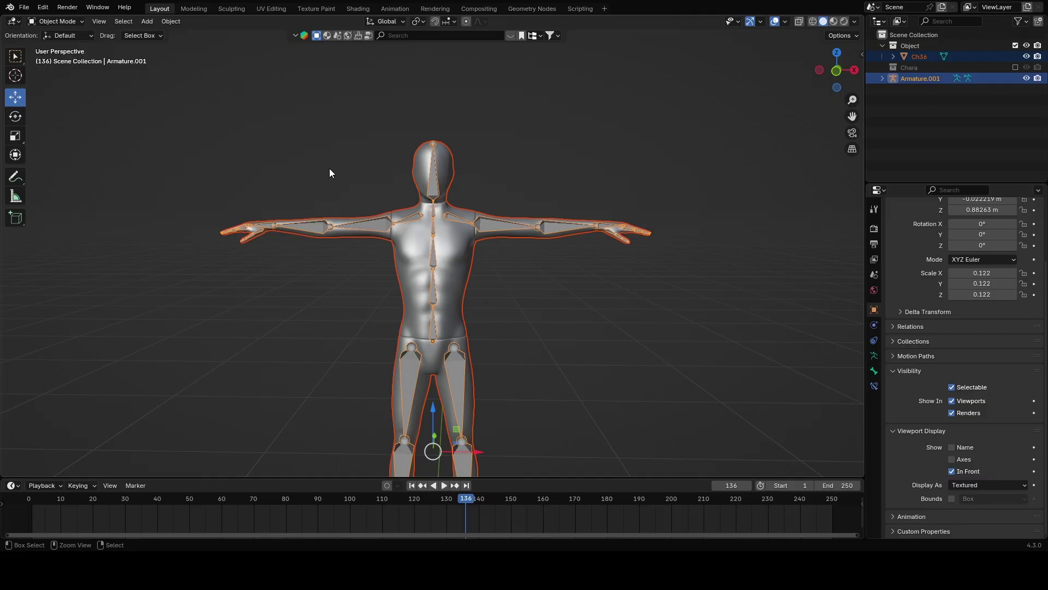
pyautogui.hotkey('ctrl', 'p')
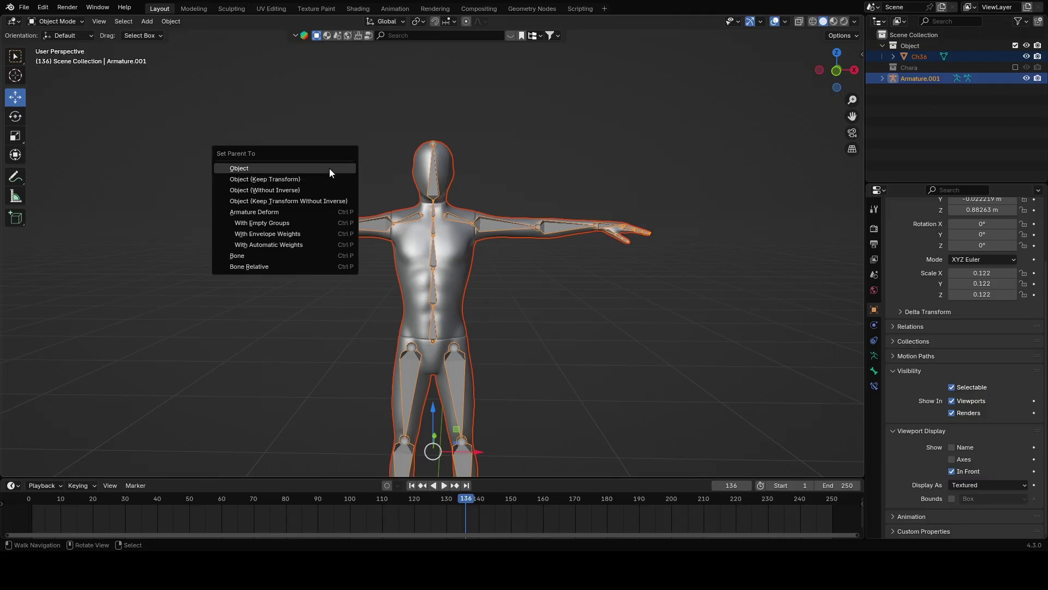
pyautogui.click(304, 245)
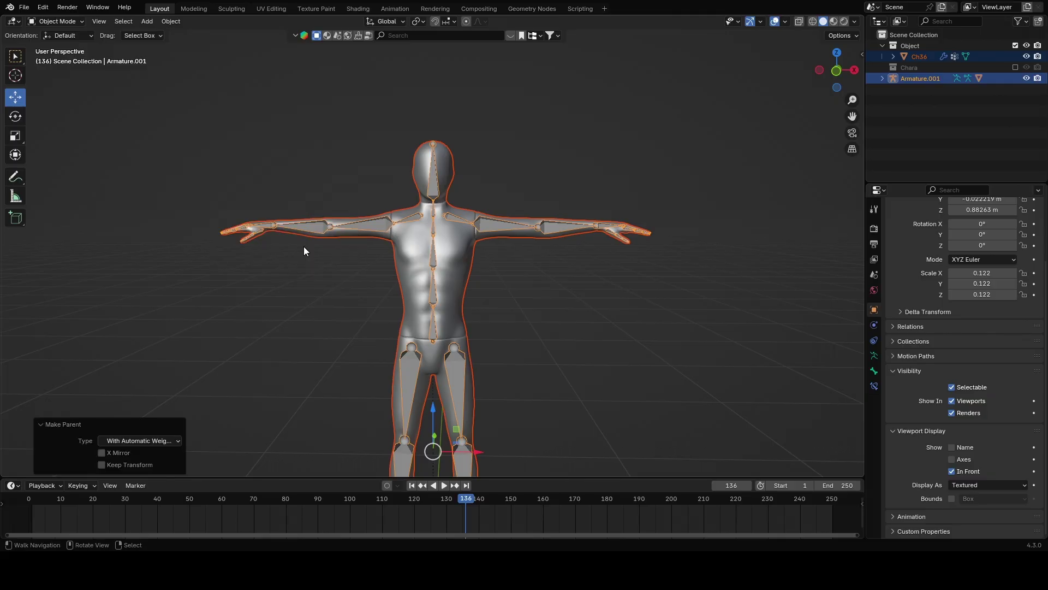
# Select only the armature and switch it to Pose Mode.
pyautogui.scroll(-3, 304, 247)
pyautogui.moveTo(418, 296); pyautogui.dragTo(430, 296, button='middle')
pyautogui.scroll(3, 490, 279)
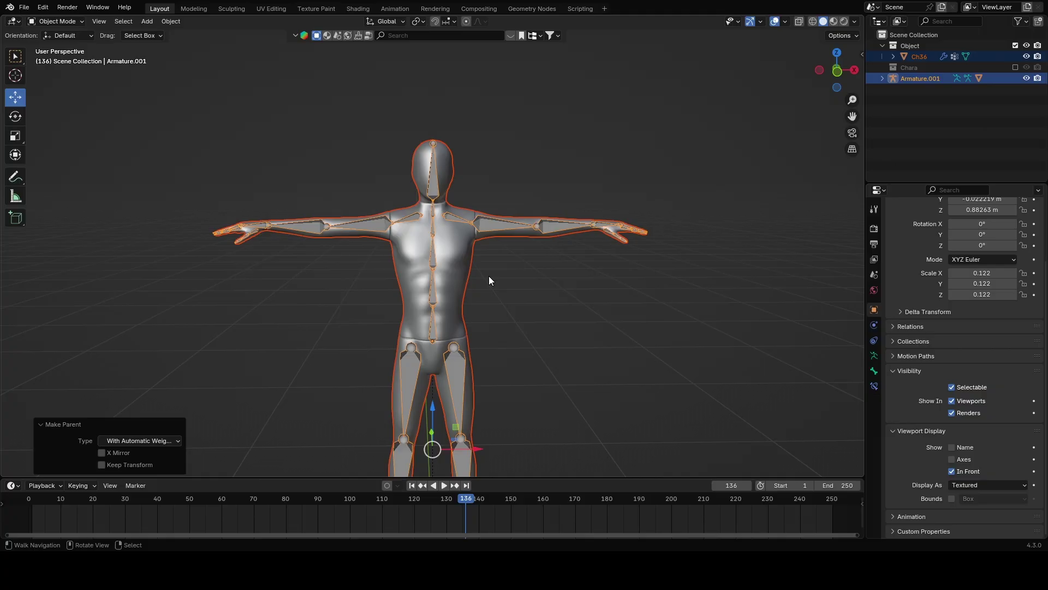
pyautogui.click(488, 274)
pyautogui.click(57, 22)
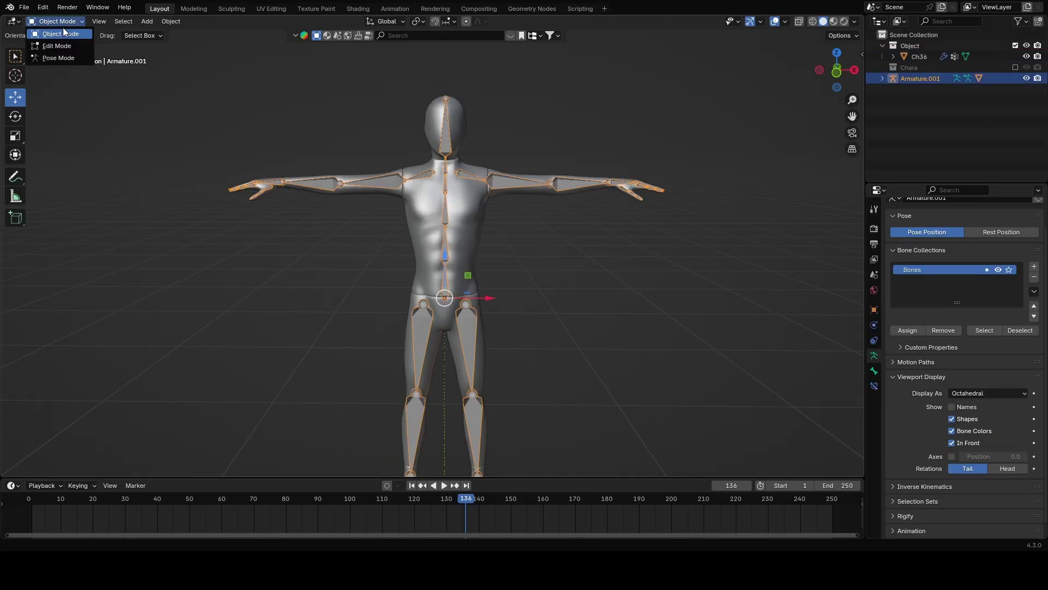
pyautogui.click(52, 58)
# Try posing the upper arm, the Upleg.L thigh bone and the Foot.R bone by rotation, and undo the thigh rotation.
pyautogui.click(379, 178)
pyautogui.moveTo(429, 137); pyautogui.dragTo(416, 161)
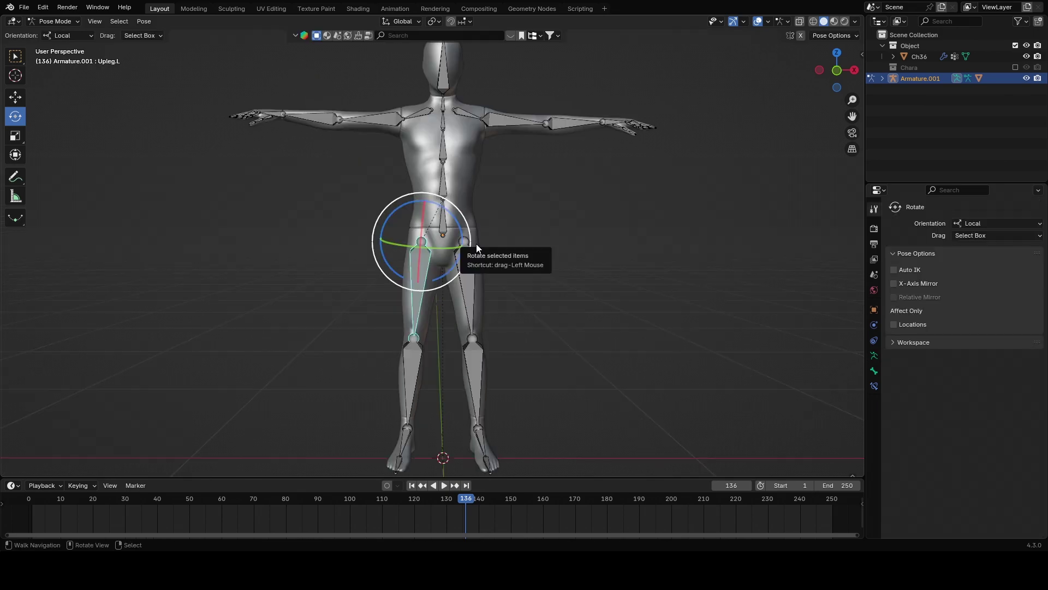
pyautogui.moveTo(431, 240); pyautogui.dragTo(437, 233)
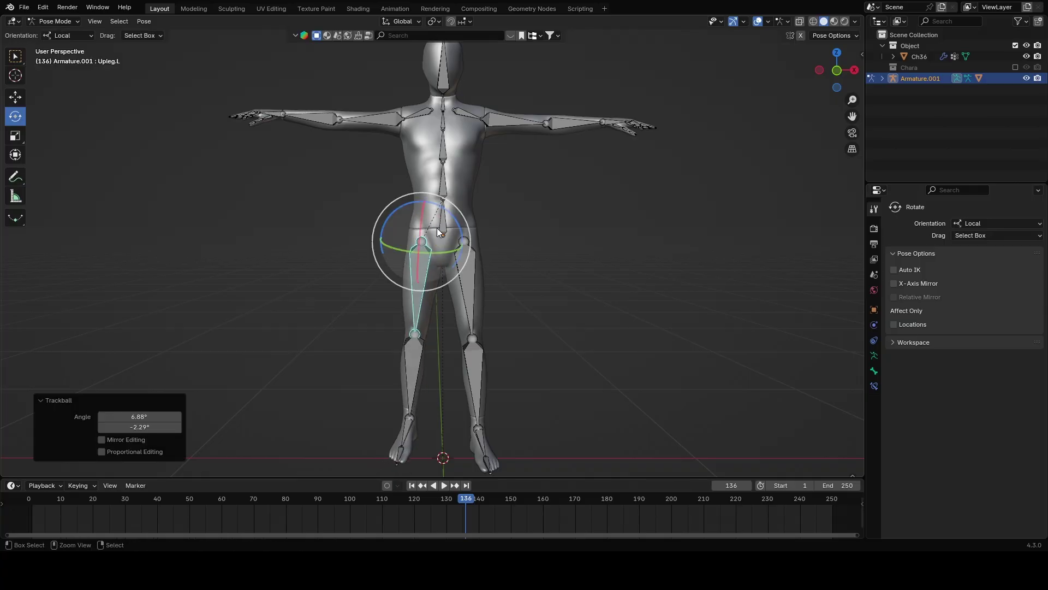
pyautogui.hotkey('ctrl', 'z')
pyautogui.rightClick(480, 436)
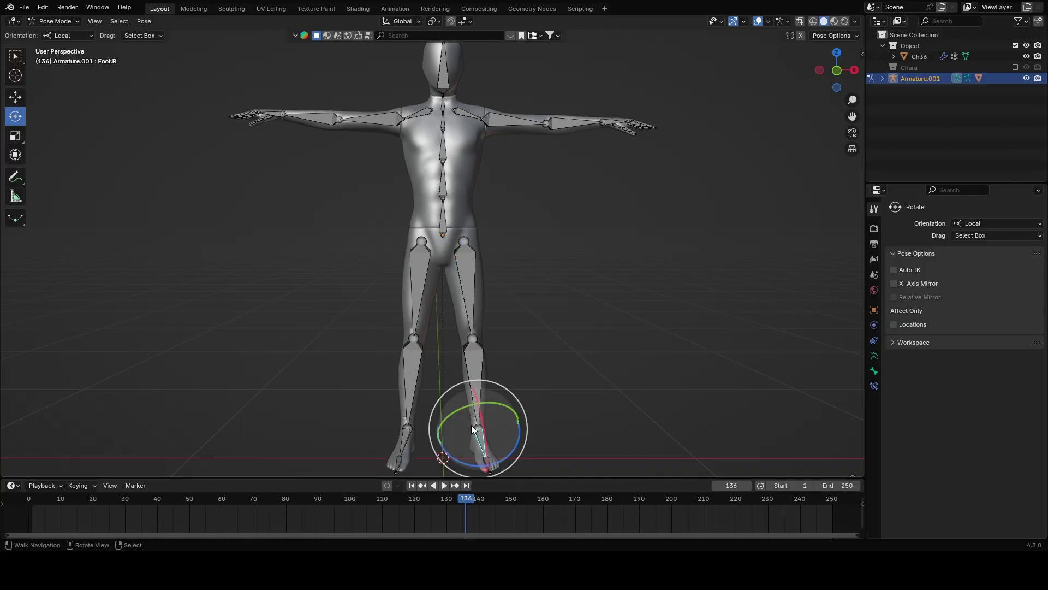
pyautogui.moveTo(479, 436); pyautogui.dragTo(481, 437)
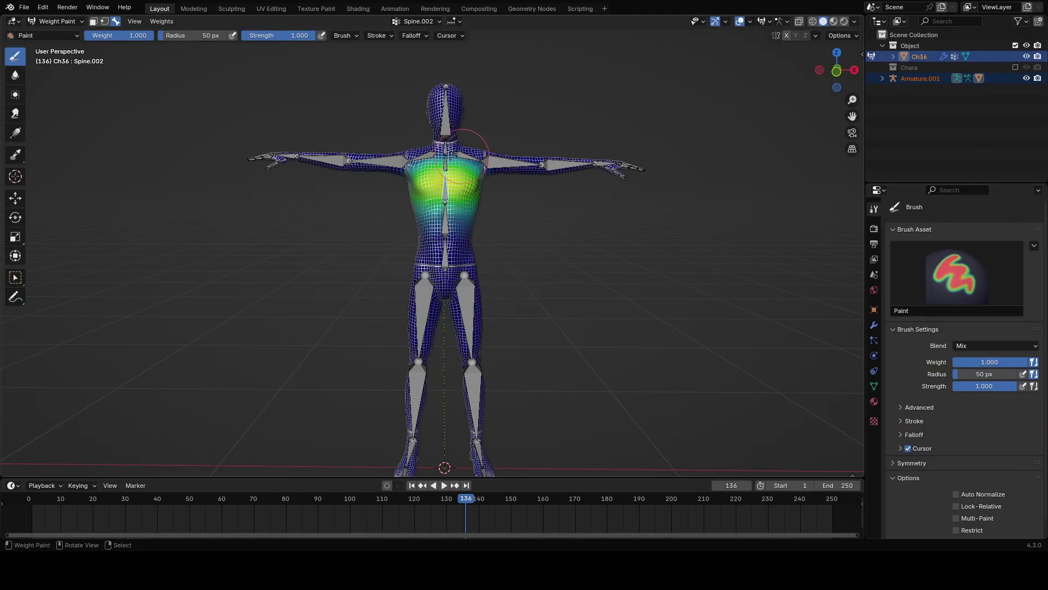
# Examine the weight distribution of the upper arm, forearm and hand bones in Weight Paint mode.
pyautogui.scroll(2, 497, 162)
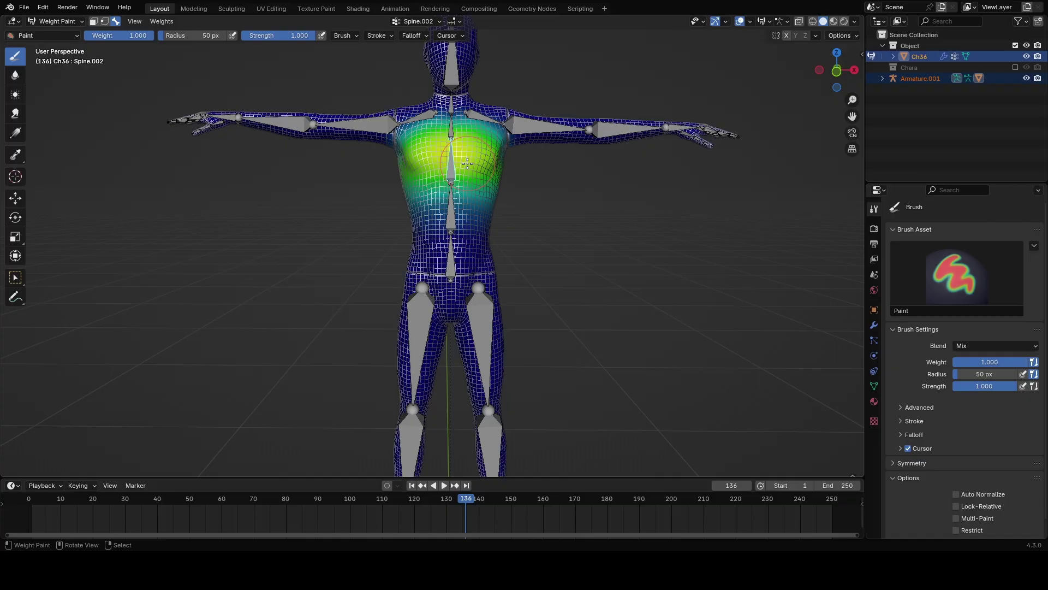
pyautogui.keyDown('ctrl'); pyautogui.click(526, 126); pyautogui.keyUp('ctrl')
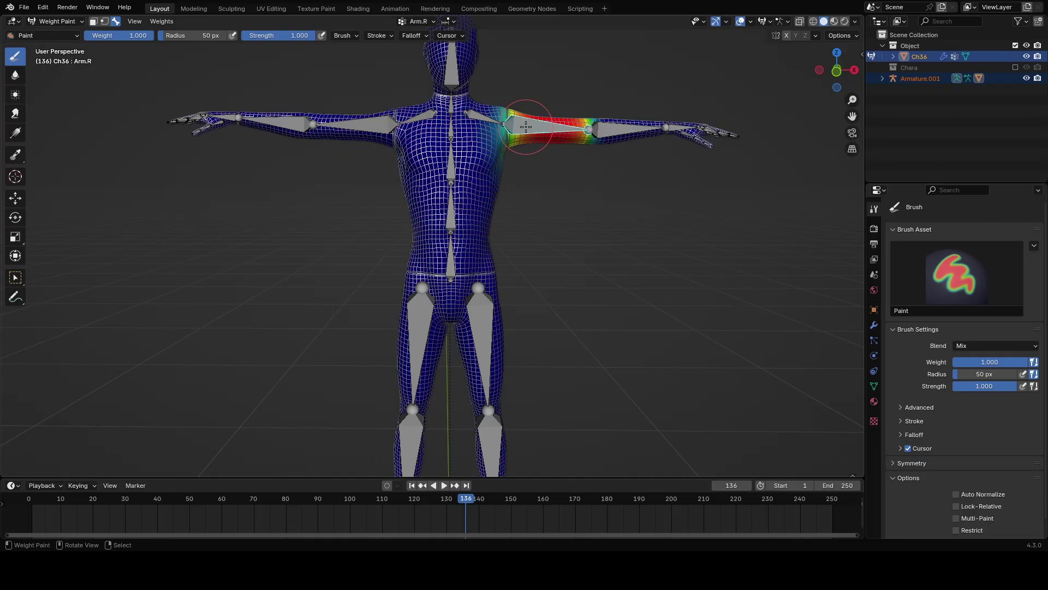
pyautogui.keyDown('ctrl'); pyautogui.click(607, 130); pyautogui.keyUp('ctrl')
pyautogui.keyDown('ctrl'); pyautogui.click(678, 128); pyautogui.keyUp('ctrl')
pyautogui.moveTo(353, 141); pyautogui.dragTo(389, 163, button='middle')
pyautogui.keyDown('ctrl'); pyautogui.click(379, 118); pyautogui.keyUp('ctrl')
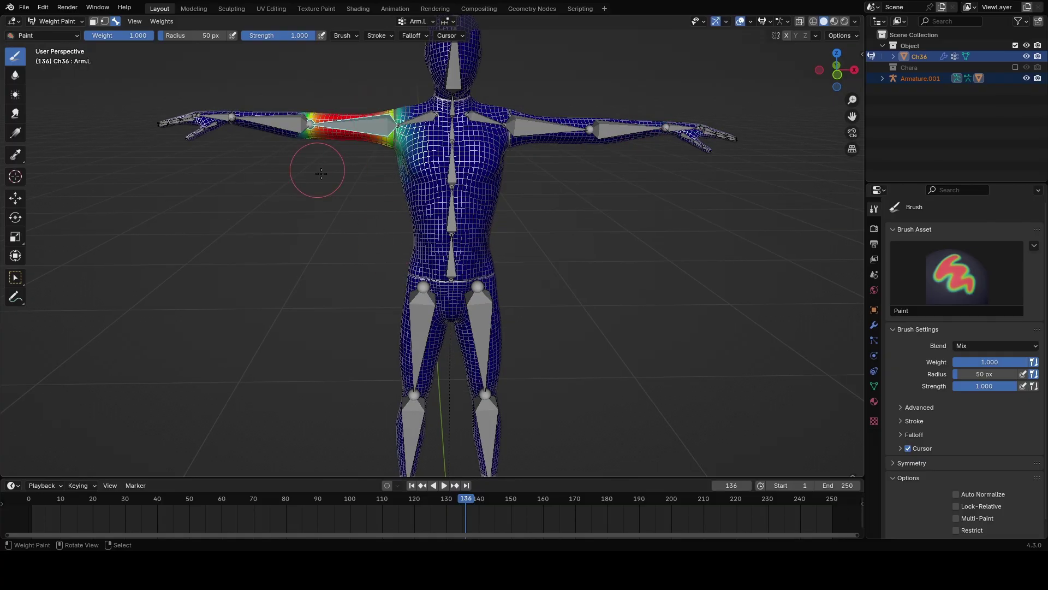
pyautogui.keyDown('ctrl'); pyautogui.click(297, 124); pyautogui.keyUp('ctrl')
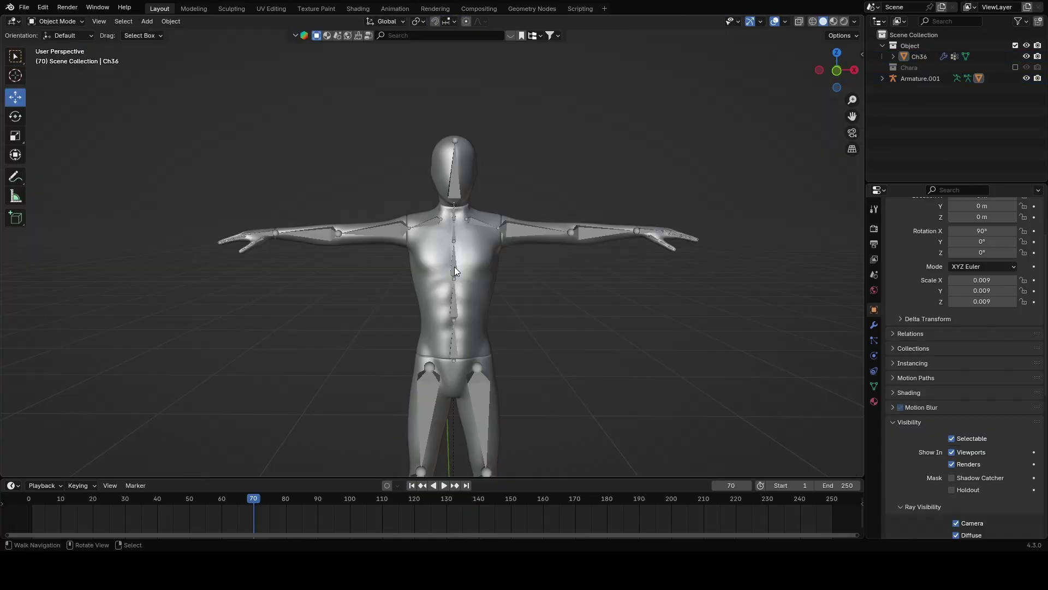
# Select the mesh and armature together in Weight Paint mode and examine the weights of the Spine.001, Arm.R and head bones.
pyautogui.press('a')
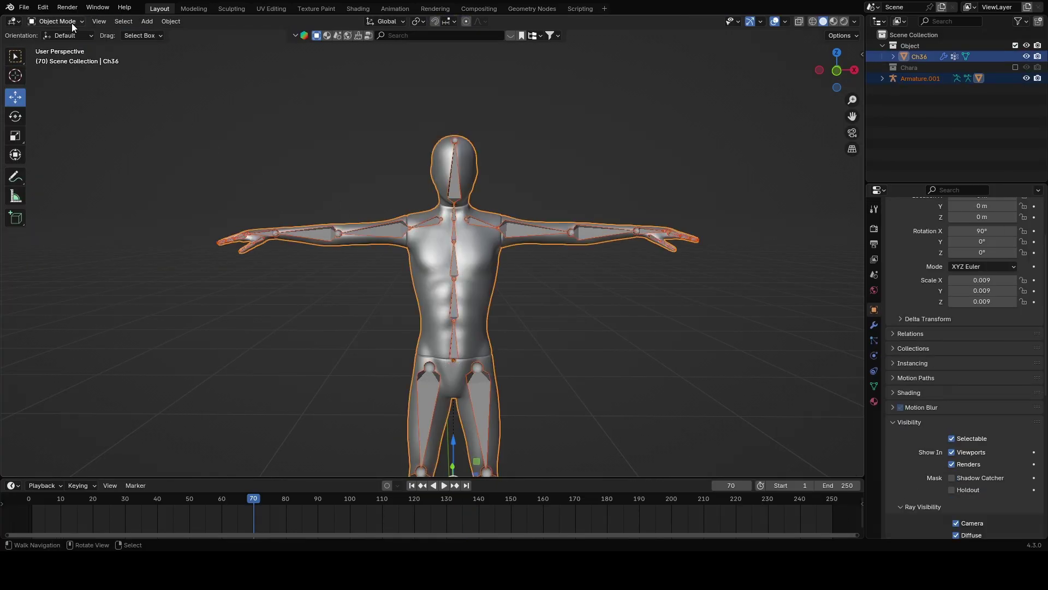
pyautogui.click(65, 23)
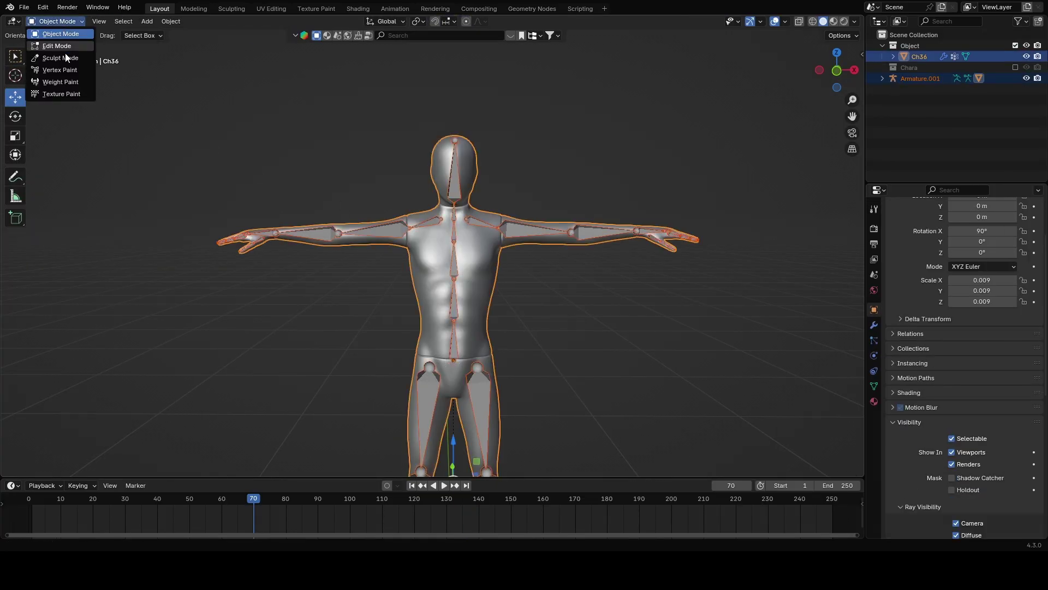
pyautogui.click(62, 82)
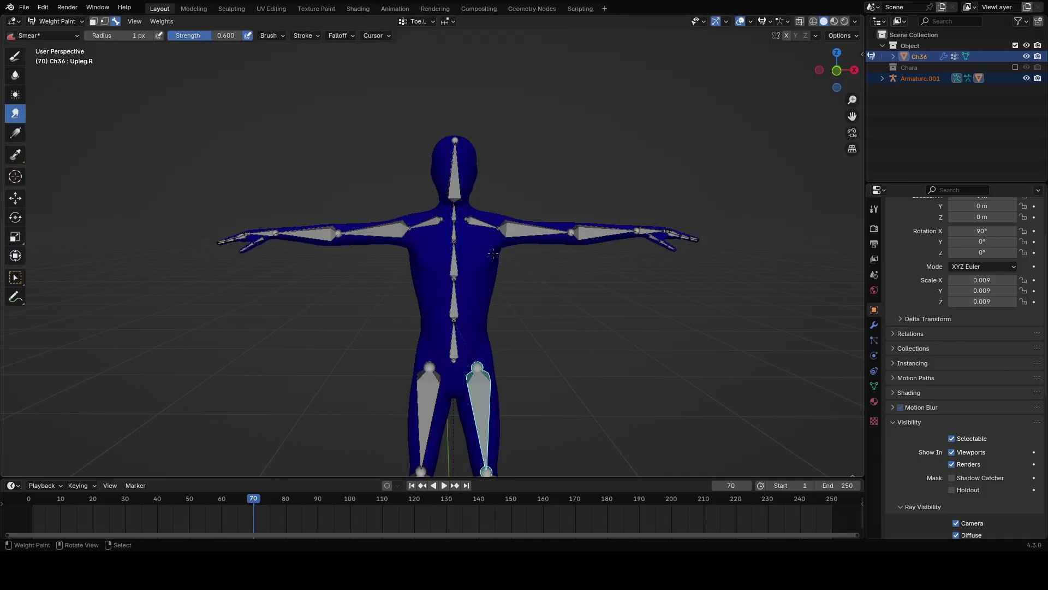
pyautogui.click(456, 305)
pyautogui.scroll(1, 459, 311)
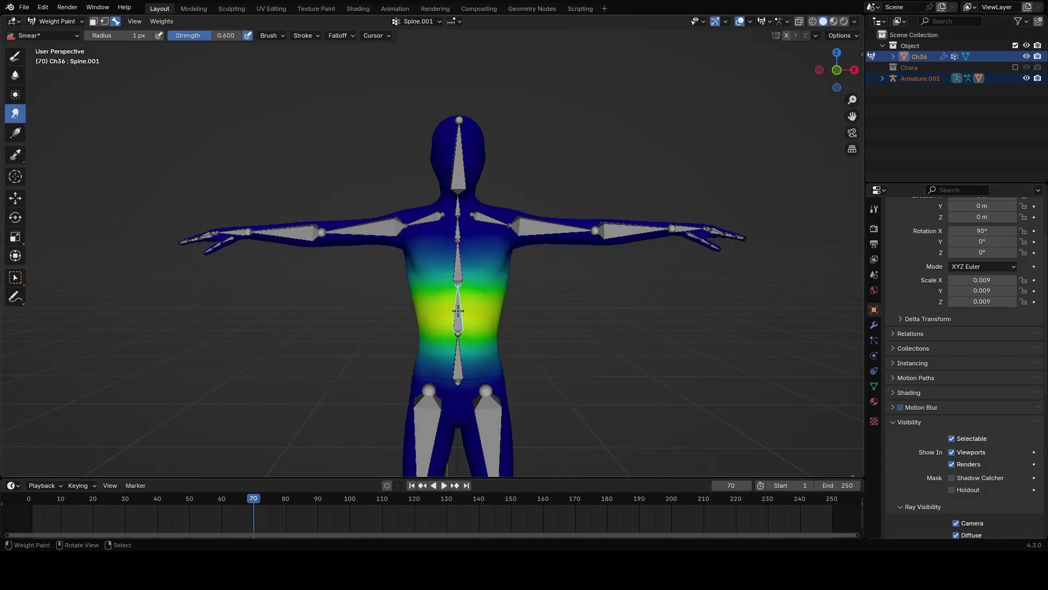
pyautogui.click(543, 230)
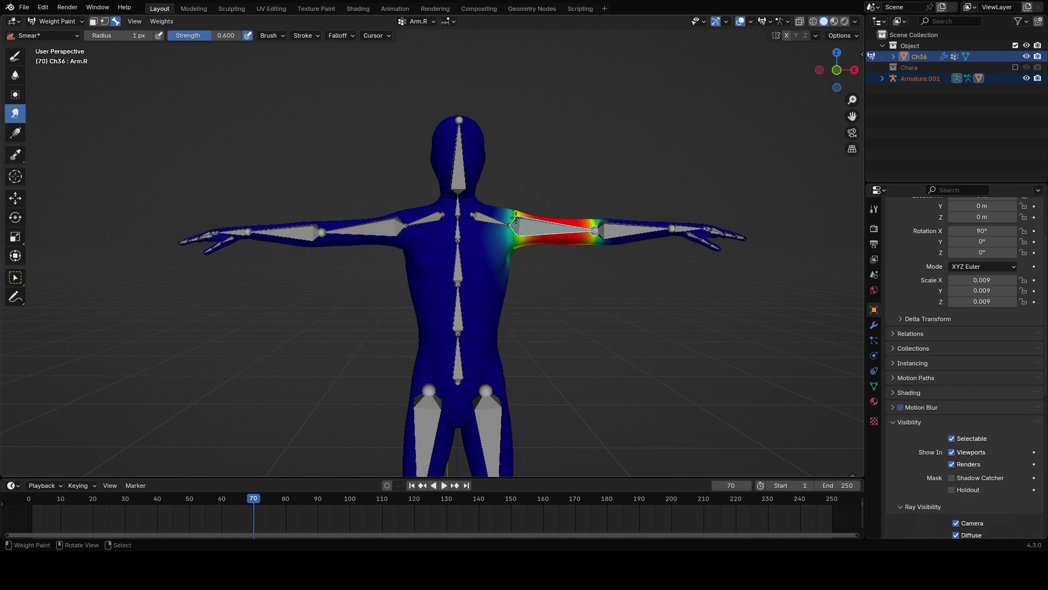
pyautogui.click(460, 184)
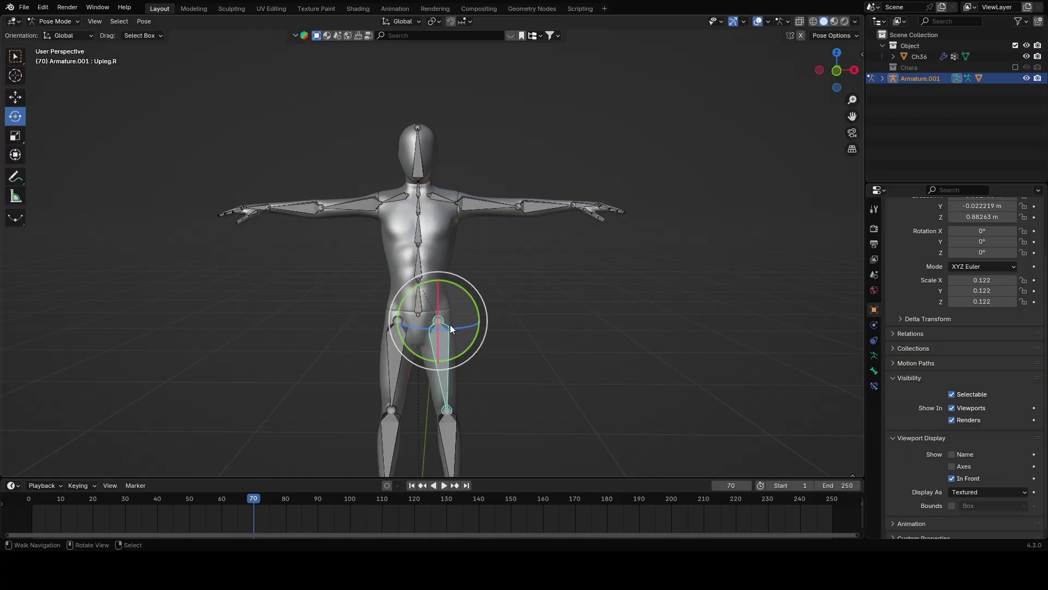
# Rotate the Upleg.R thigh bone out sideways and turn on the wireframe overlay in Weight Paint mode.
pyautogui.moveTo(463, 286); pyautogui.dragTo(400, 263)
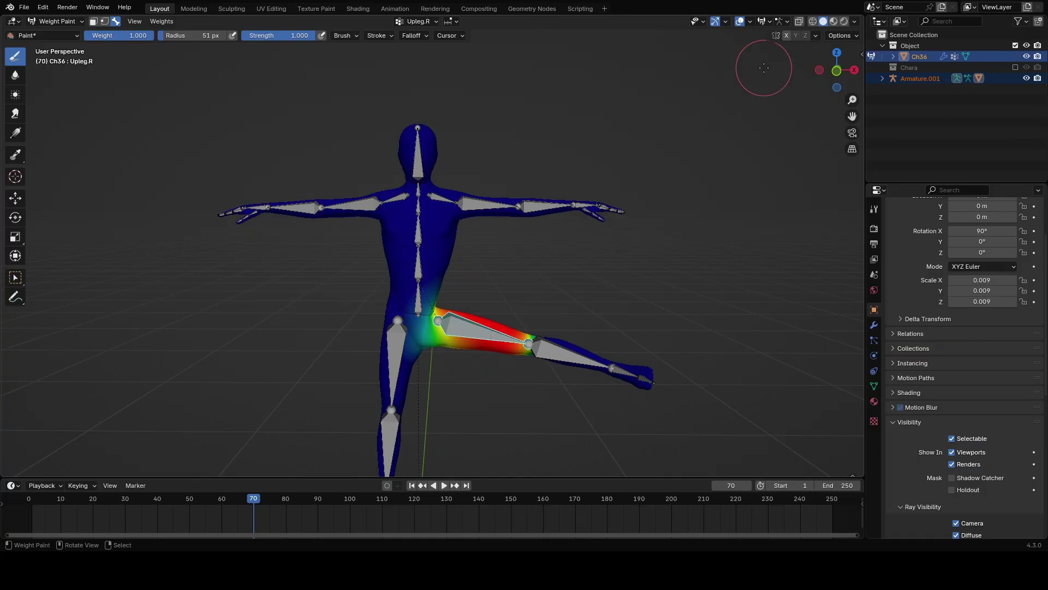
pyautogui.click(753, 25)
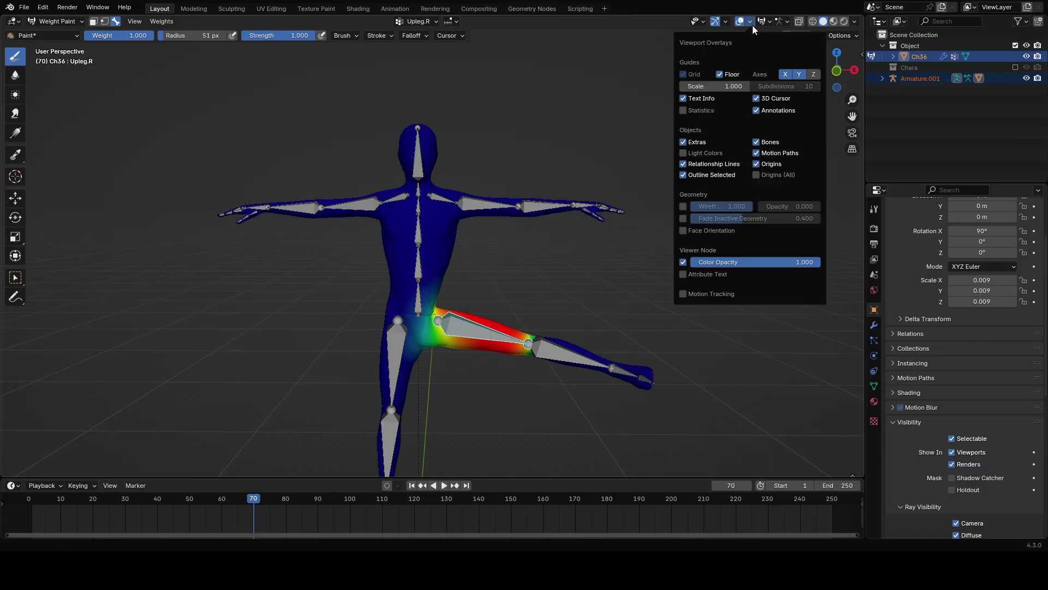
pyautogui.click(683, 206)
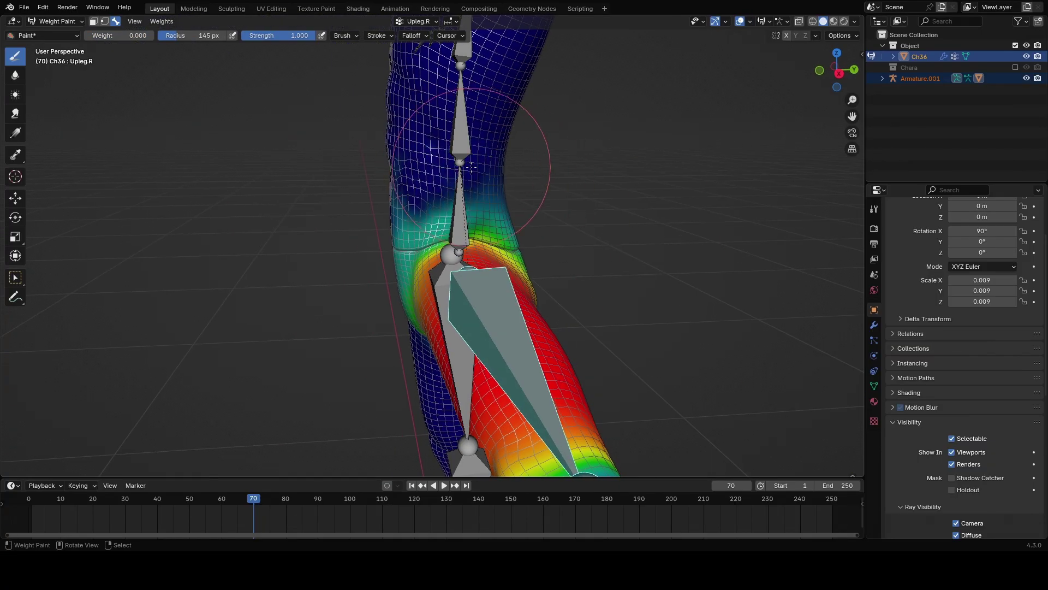
# Smooth the Upleg.L weights around the hip and crotch using the Blur brush at strength 1.000.
pyautogui.moveTo(470, 167); pyautogui.dragTo(409, 234, button='middle')
pyautogui.scroll(-2, 415, 331)
pyautogui.moveTo(415, 330); pyautogui.dragTo(464, 339, button='middle')
pyautogui.scroll(4, 506, 257)
pyautogui.moveTo(516, 234); pyautogui.dragTo(424, 217, button='middle')
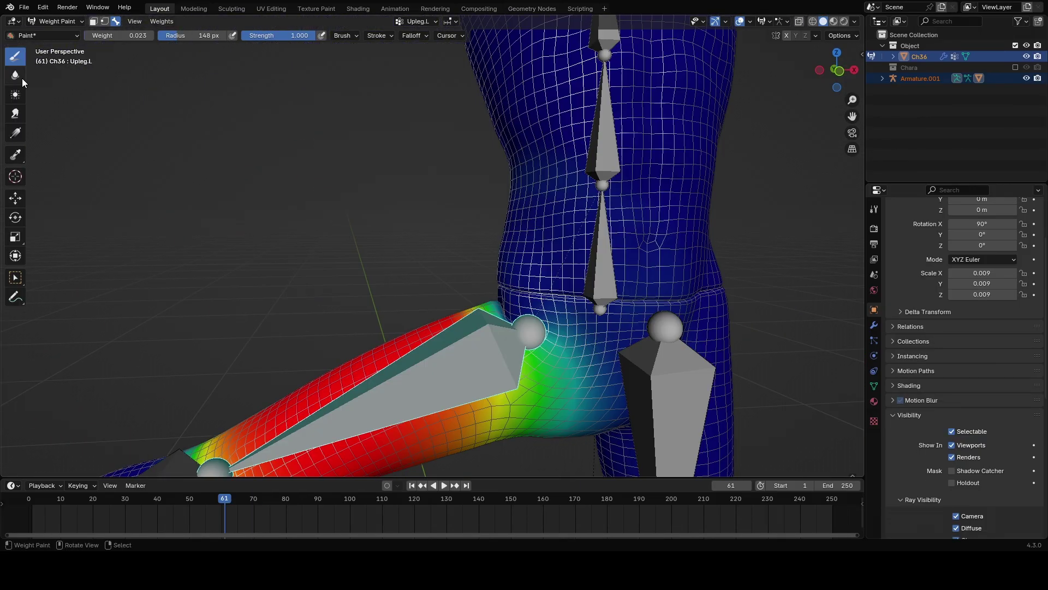
pyautogui.scroll(3, 537, 303)
pyautogui.moveTo(538, 372); pyautogui.dragTo(611, 441)
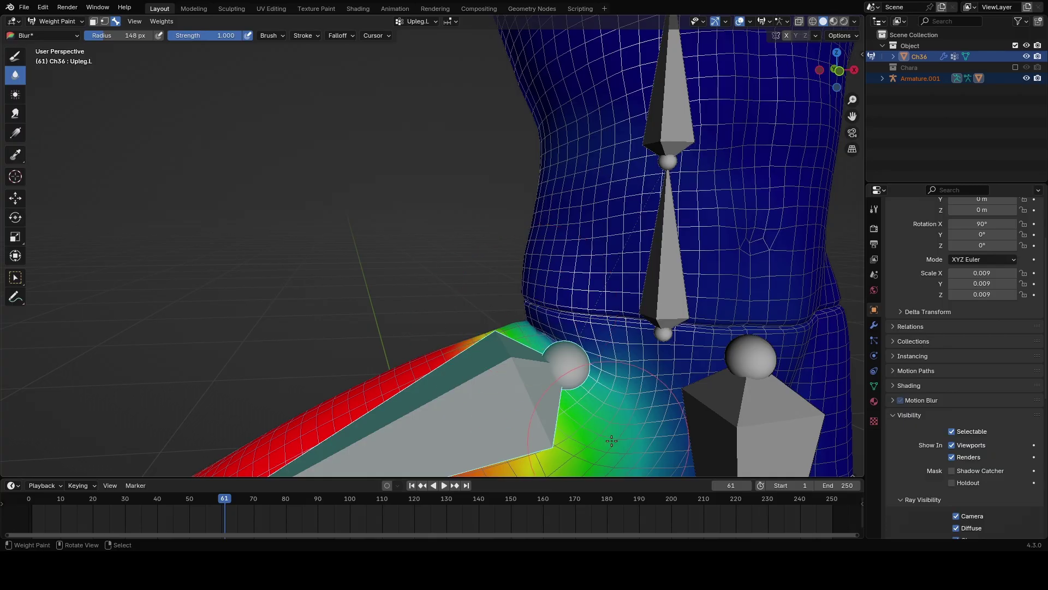
pyautogui.moveTo(556, 396); pyautogui.dragTo(394, 448, button='middle')
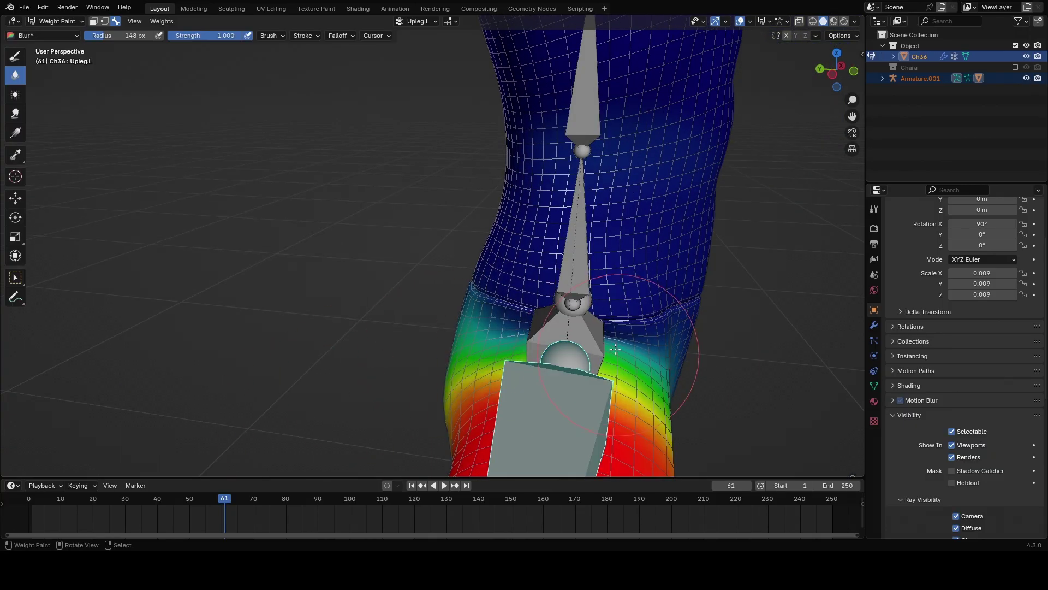
pyautogui.moveTo(628, 257); pyautogui.dragTo(434, 255, button='middle')
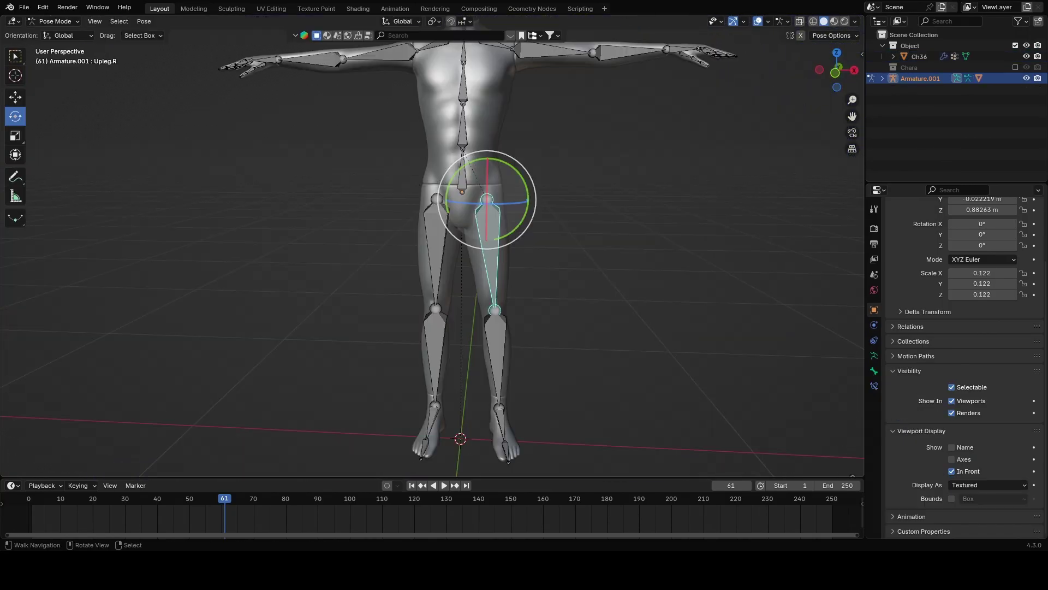
# Test the deformation in Pose Mode by rotating the Upleg.R thigh bone and the Fingerindex.001.R bone.
pyautogui.moveTo(498, 213)
pyautogui.mouseDown()
pyautogui.moveTo(464, 218)
pyautogui.moveTo(426, 202)
pyautogui.moveTo(445, 235)
pyautogui.moveTo(382, 159)
pyautogui.moveTo(448, 183)
pyautogui.mouseUp()
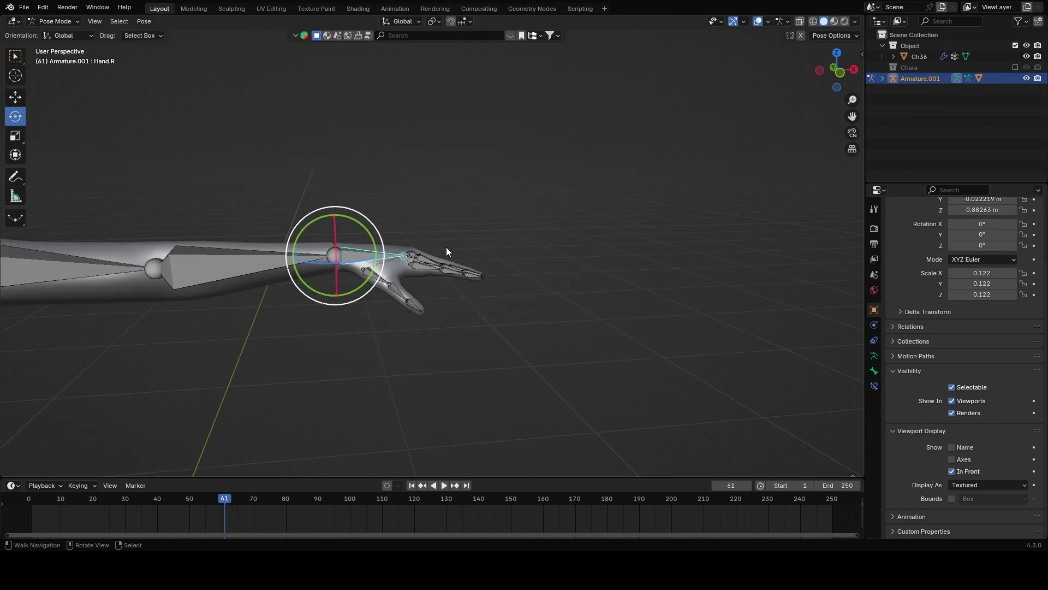
pyautogui.scroll(4, 447, 247)
pyautogui.scroll(2, 394, 276)
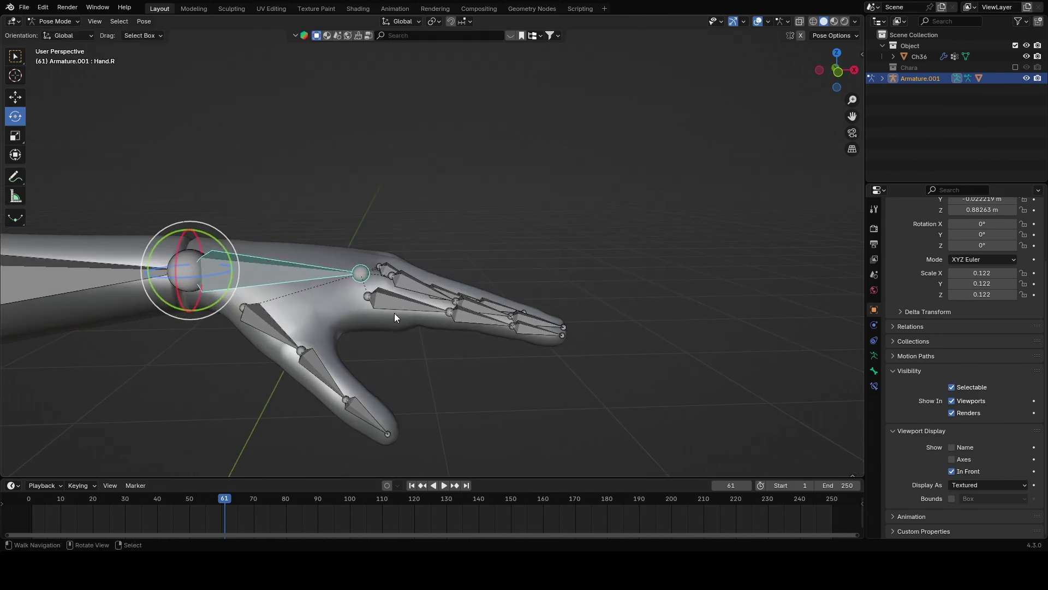
pyautogui.click(398, 314)
pyautogui.moveTo(407, 314)
pyautogui.mouseDown(button='middle')
pyautogui.moveTo(562, 296)
pyautogui.moveTo(281, 262)
pyautogui.moveTo(411, 296)
pyautogui.mouseUp(button='middle')
pyautogui.moveTo(371, 290); pyautogui.dragTo(381, 309)
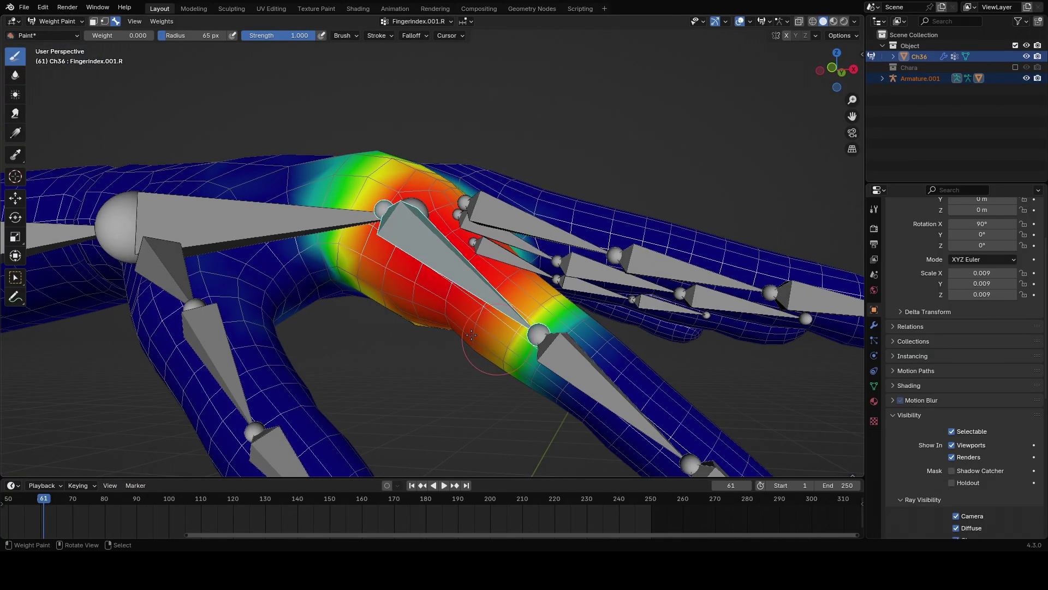
# Smooth the Fingerindex.001.R weights across the base of the index finger using the Blur brush.
pyautogui.moveTo(471, 335); pyautogui.dragTo(350, 306, button='middle')
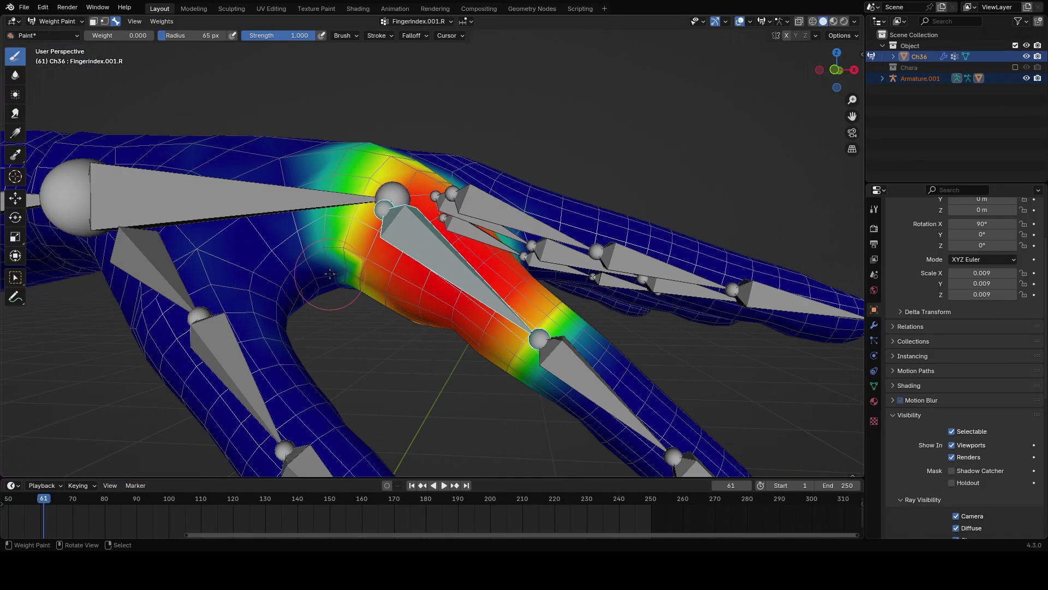
pyautogui.click(15, 76)
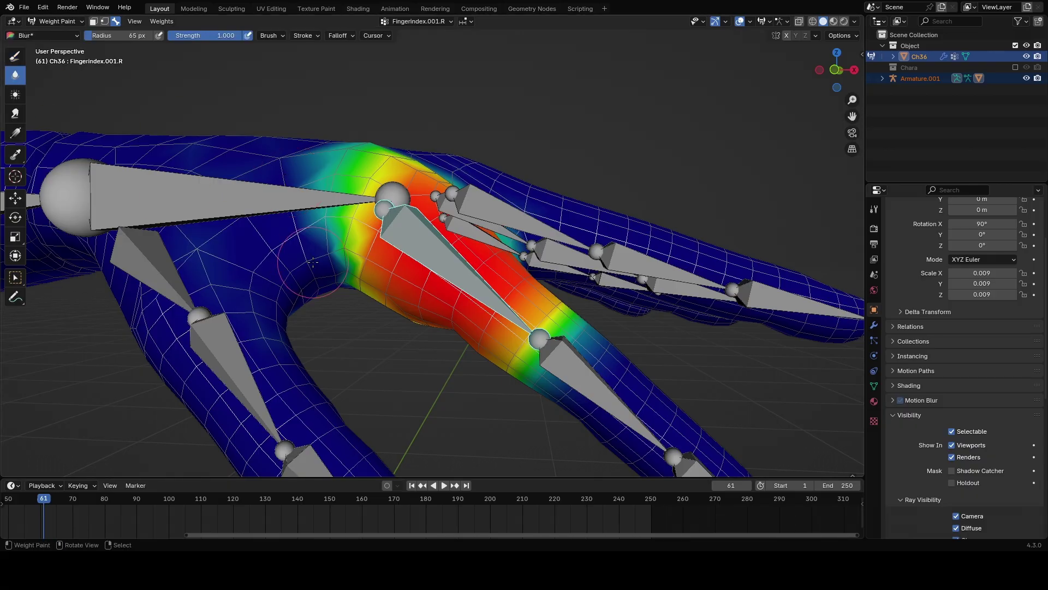
pyautogui.moveTo(355, 311); pyautogui.dragTo(46, 176, button='middle')
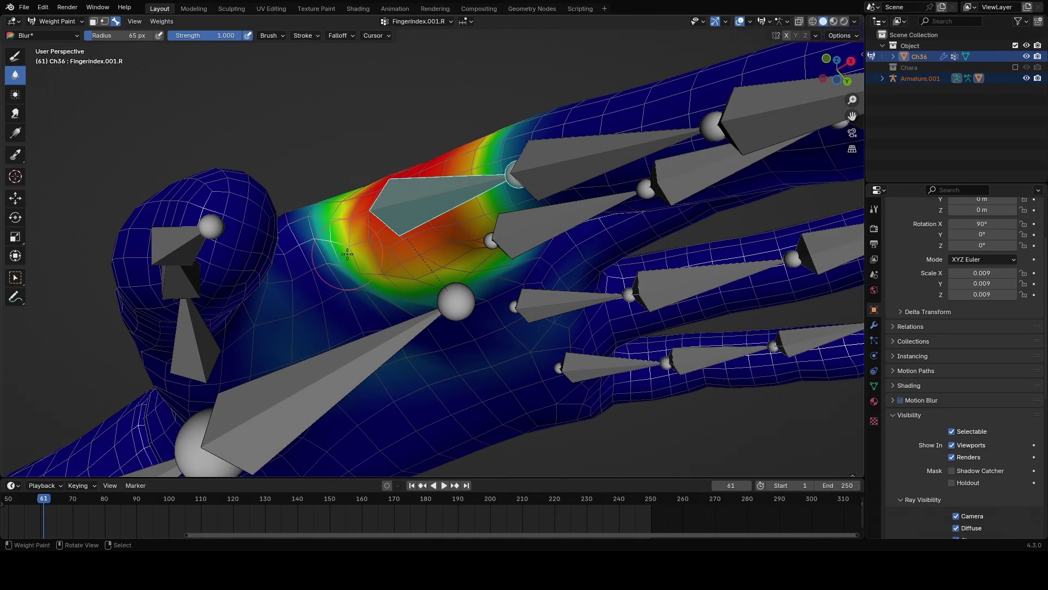
pyautogui.moveTo(348, 254); pyautogui.dragTo(406, 299)
pyautogui.moveTo(397, 294); pyautogui.dragTo(708, 336, button='middle')
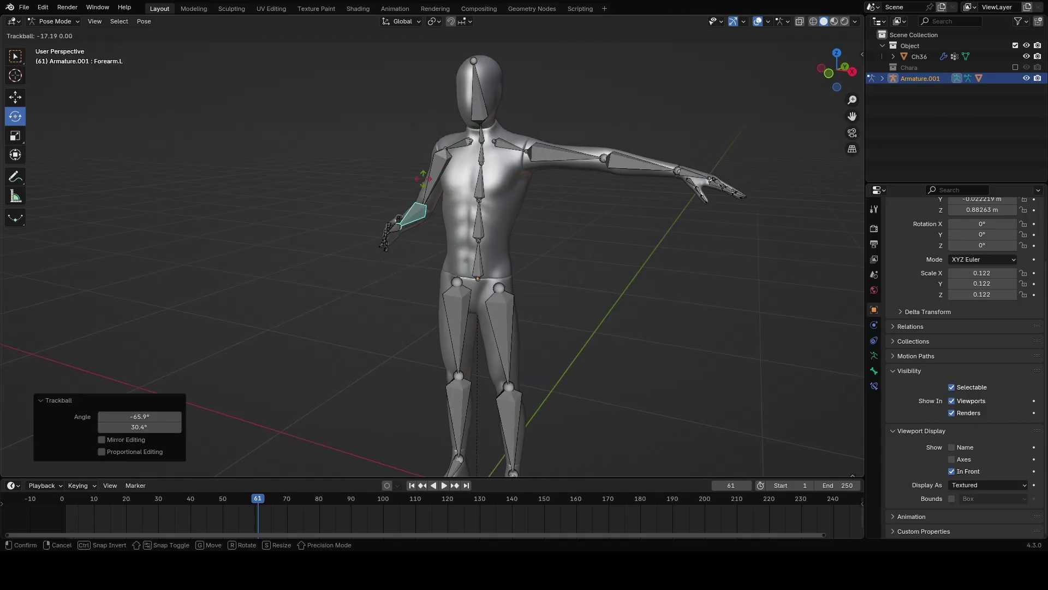
# Pose the Arm.R bone down beside the body and bend Forearm.R forward about 67° around the global X axis.
pyautogui.click(562, 155)
pyautogui.moveTo(565, 126); pyautogui.dragTo(539, 176)
pyautogui.moveTo(539, 176); pyautogui.dragTo(454, 180, button='middle')
pyautogui.click(540, 246)
pyautogui.moveTo(540, 246); pyautogui.dragTo(457, 207)
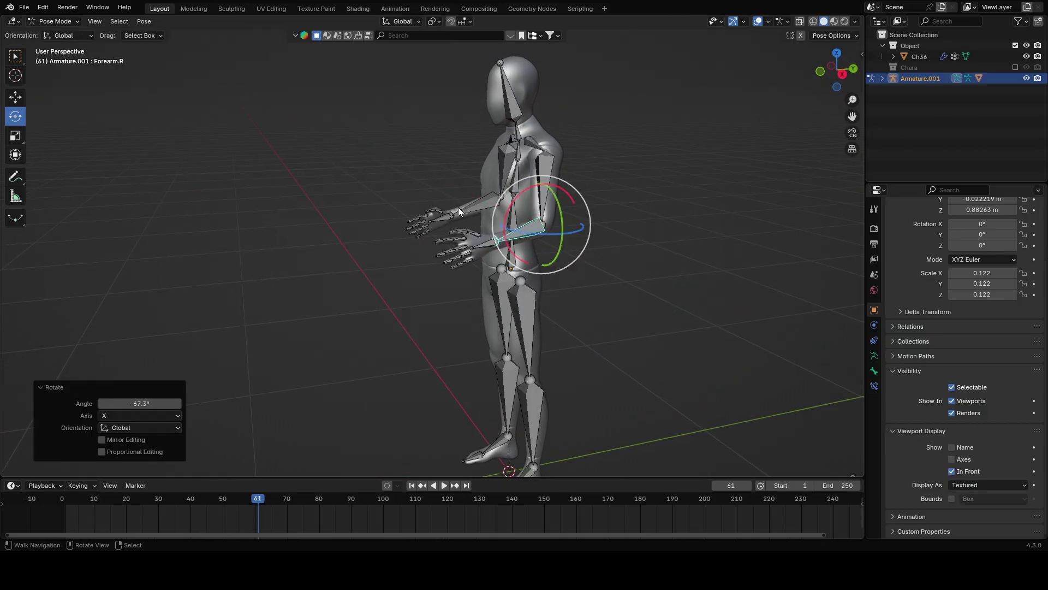
# Try further rotations of the upper-body bones and undo the last one.
pyautogui.moveTo(457, 207); pyautogui.dragTo(606, 210, button='middle')
pyautogui.scroll(3, 598, 208)
pyautogui.moveTo(589, 200); pyautogui.dragTo(537, 199)
pyautogui.click(485, 169)
pyautogui.moveTo(516, 163); pyautogui.dragTo(475, 175)
pyautogui.hotkey('ctrl', 'z')
# Tilt the upper spine bone Spine.003 with a free trackball rotation.
pyautogui.click(479, 129)
pyautogui.keyDown('shift'); pyautogui.moveTo(480, 129); pyautogui.dragTo(477, 192, button='middle'); pyautogui.keyUp('shift')
pyautogui.moveTo(477, 192); pyautogui.dragTo(468, 182)
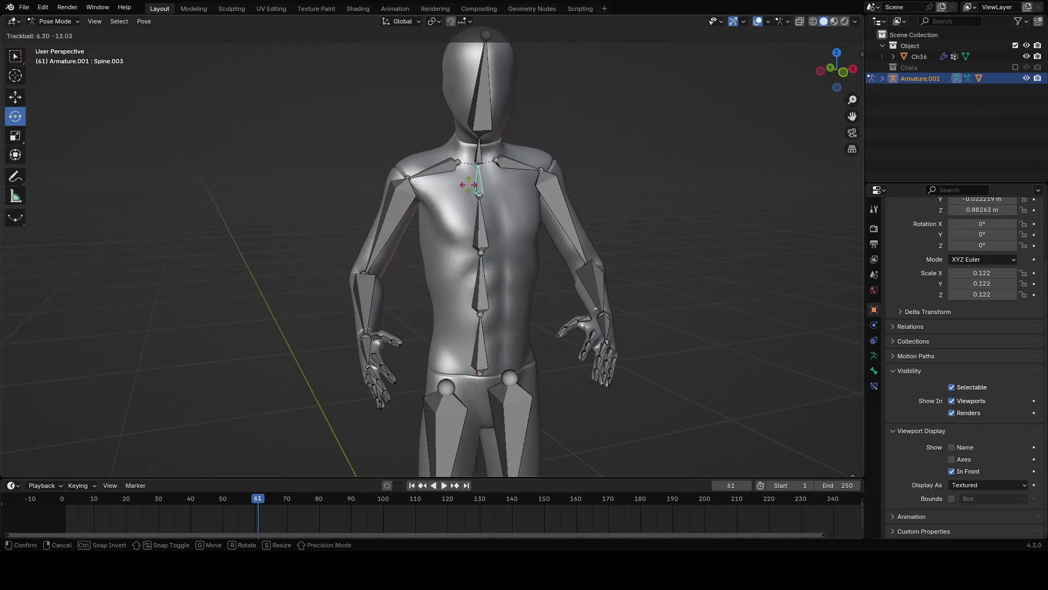
pyautogui.click(480, 145)
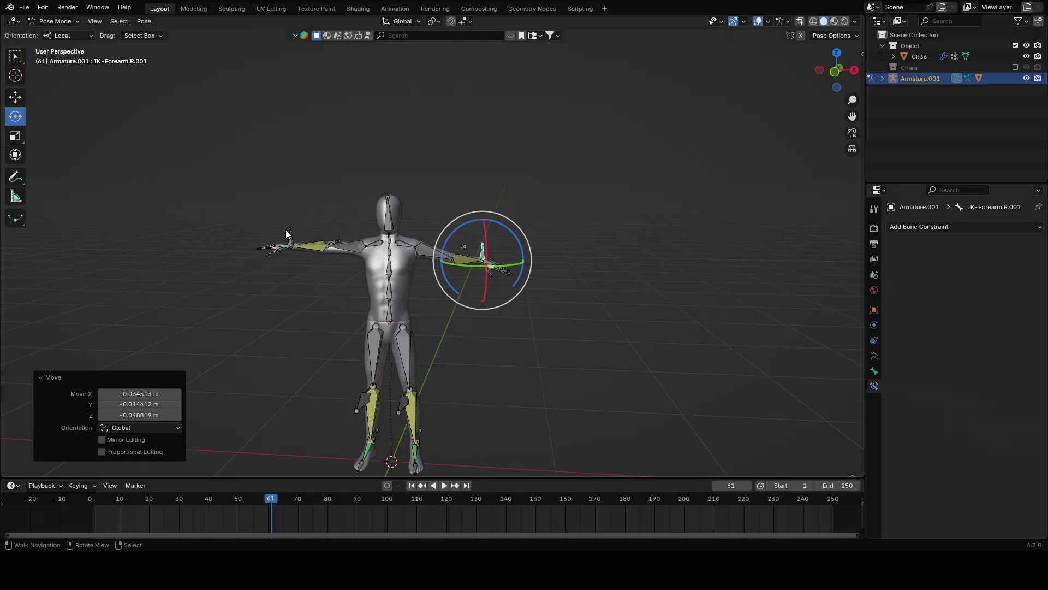
# Lower the IK-Forearm.L.001 hand control bone by about 0.06 m and shift it about 0.034 m inward.
pyautogui.click(292, 241)
pyautogui.press('g')
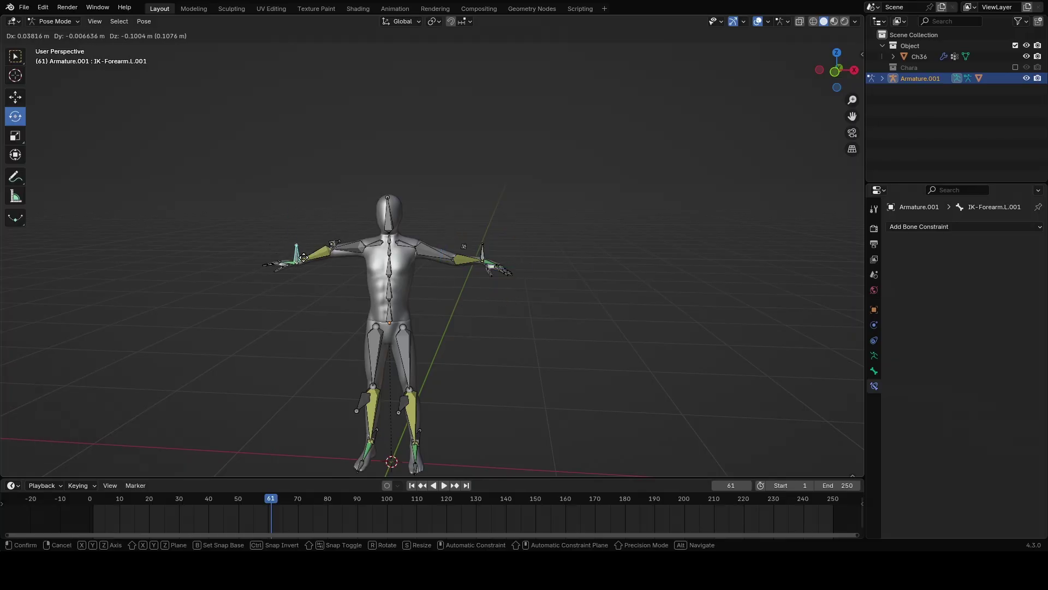
pyautogui.click(301, 250)
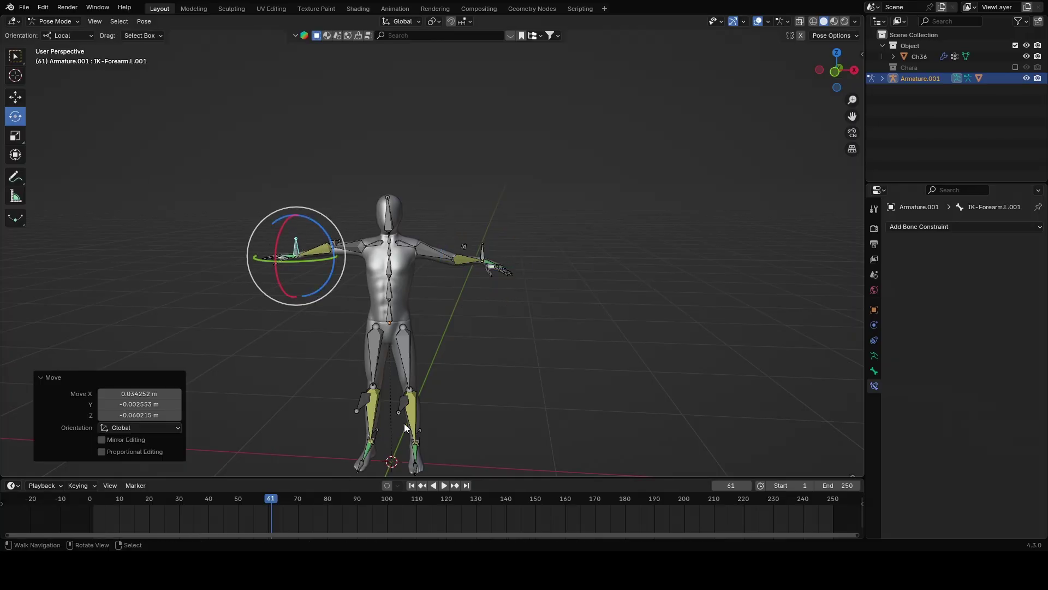
# Raise the IK.L.001 foot control bone by about 0.2 m and move it once more to bend the leg.
pyautogui.click(377, 434)
pyautogui.press('g')
pyautogui.click(369, 406)
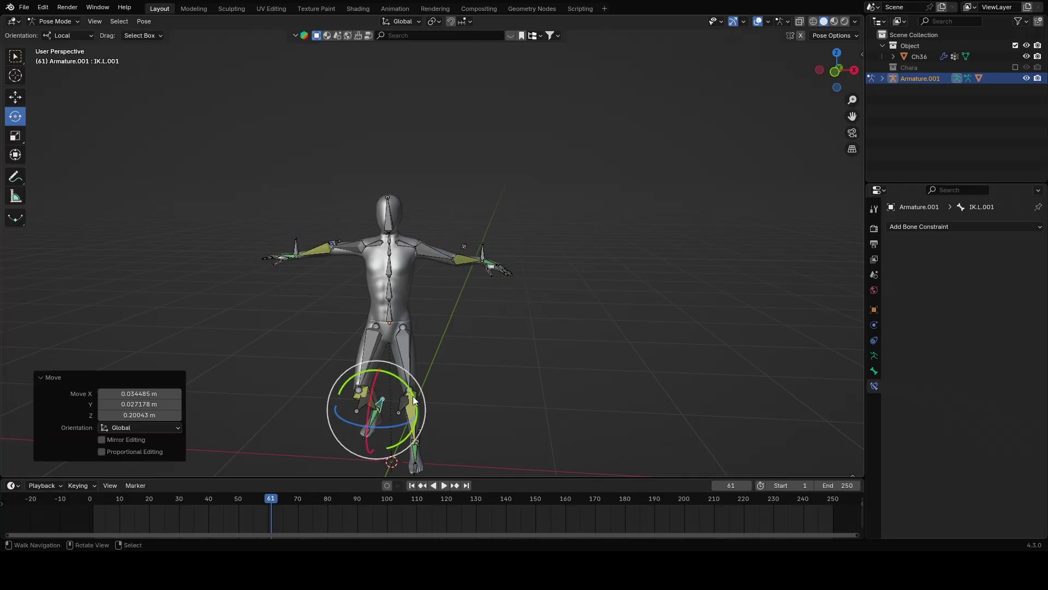
pyautogui.click(379, 402)
pyautogui.press('g')
pyautogui.click(355, 381)
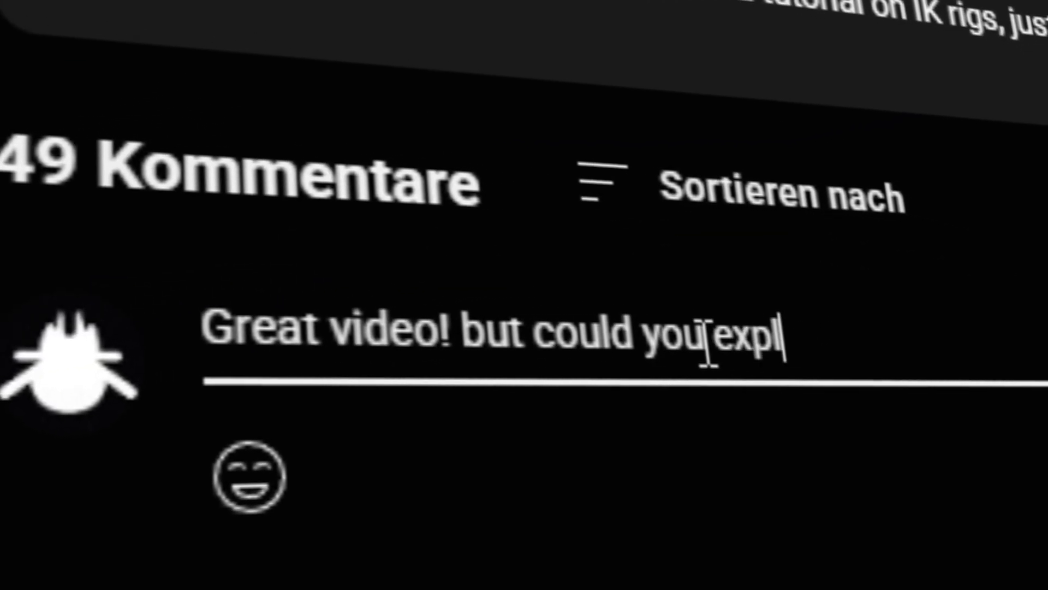
pyautogui.write('ain the')
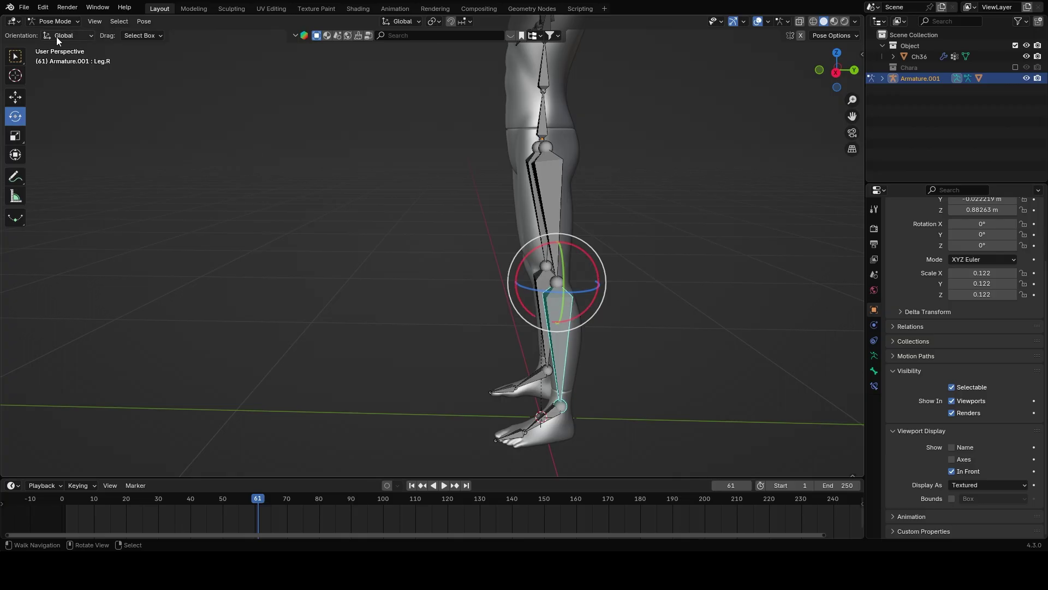
# In Edit Mode, extrude a new bone from the ankle joint of Leg.R about 0.2 m backward along the Y axis.
pyautogui.click(44, 20)
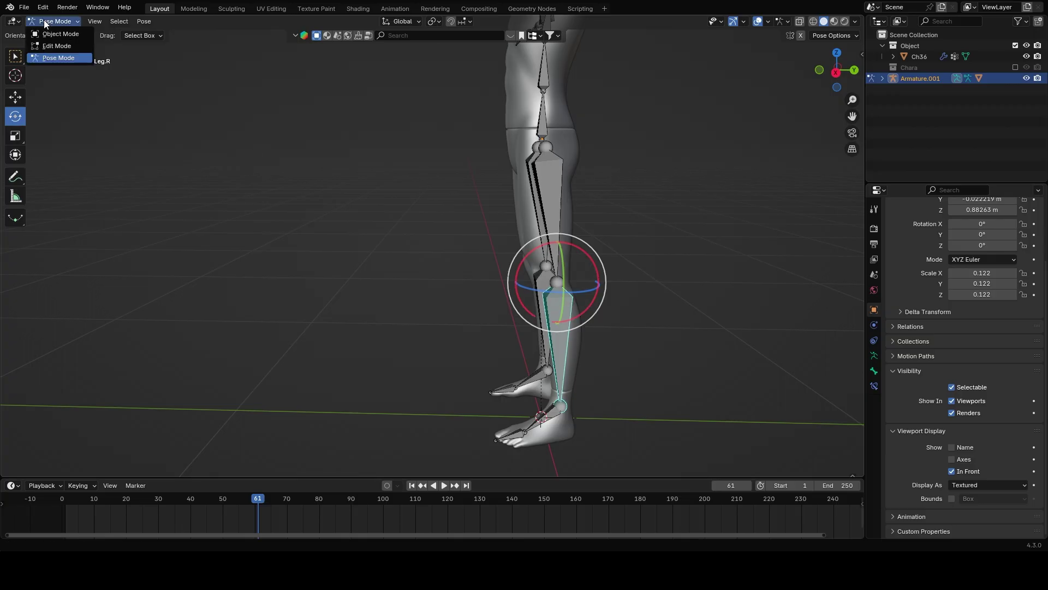
pyautogui.click(45, 45)
pyautogui.moveTo(571, 317); pyautogui.dragTo(748, 309, button='middle')
pyautogui.hotkey('shift', '`')
pyautogui.click(577, 309)
pyautogui.scroll(2, 578, 309)
pyautogui.press('e')
pyautogui.press('y')
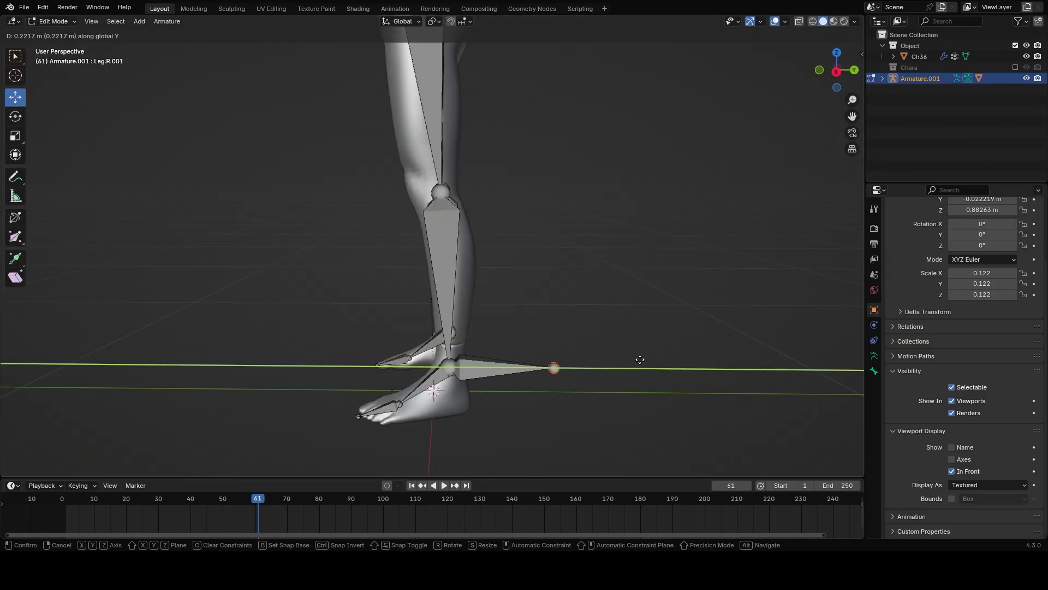
pyautogui.click(633, 359)
# Rename the new bone behind the ankle as IK.L and clear its parent relation.
pyautogui.click(476, 369)
pyautogui.click(873, 371)
pyautogui.click(944, 226)
pyautogui.write('IK')
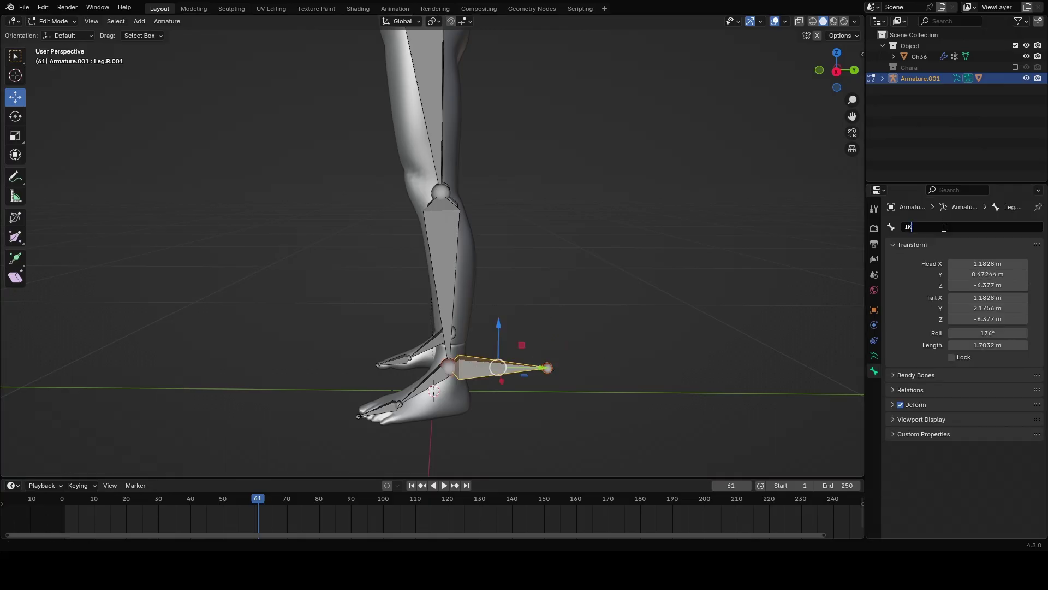
pyautogui.write('.L')
pyautogui.press('Return')
pyautogui.click(1003, 389)
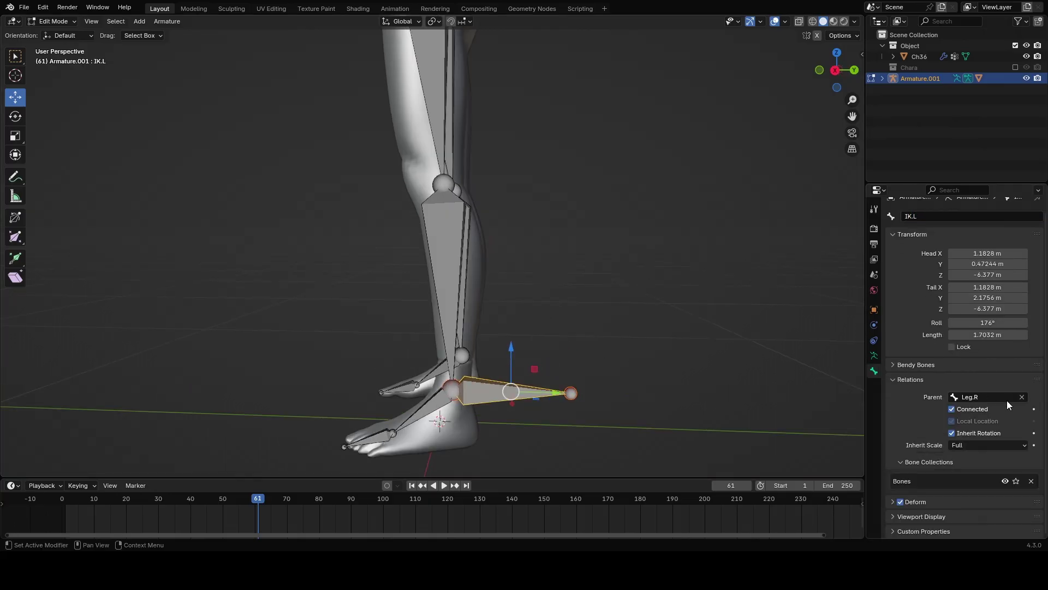
pyautogui.click(1022, 397)
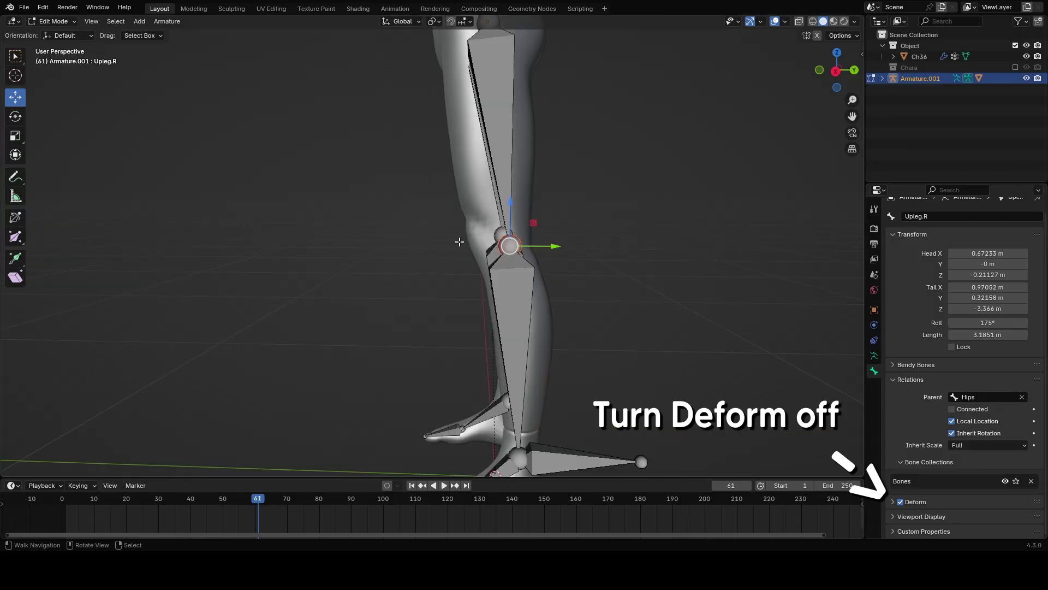
# Extrude a new bone about 0.22 m forward along the Y axis from the knee joint of Upleg.R.
pyautogui.press('e')
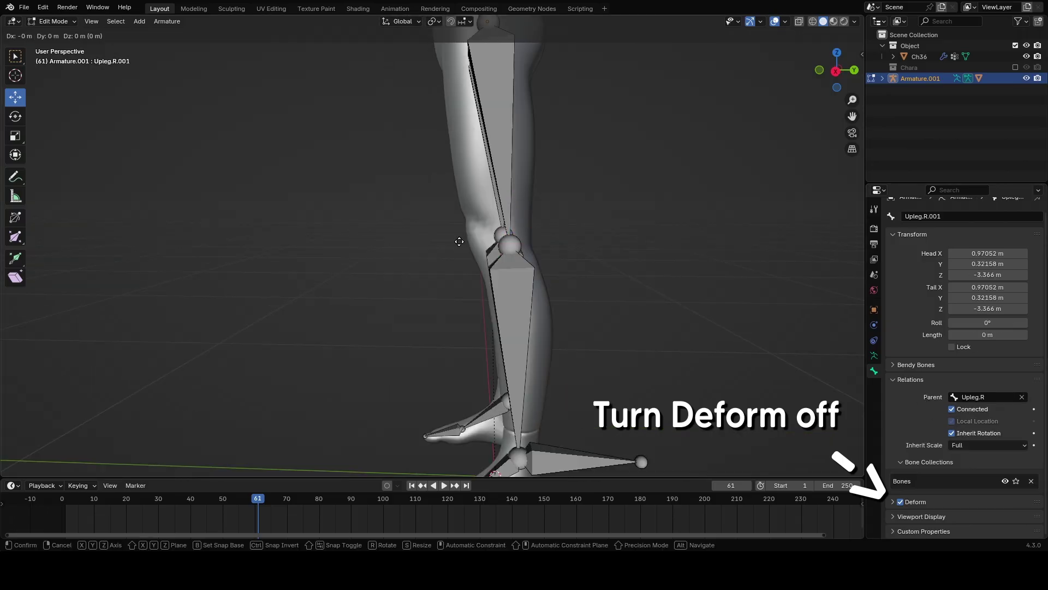
pyautogui.press('x')
pyautogui.press('y')
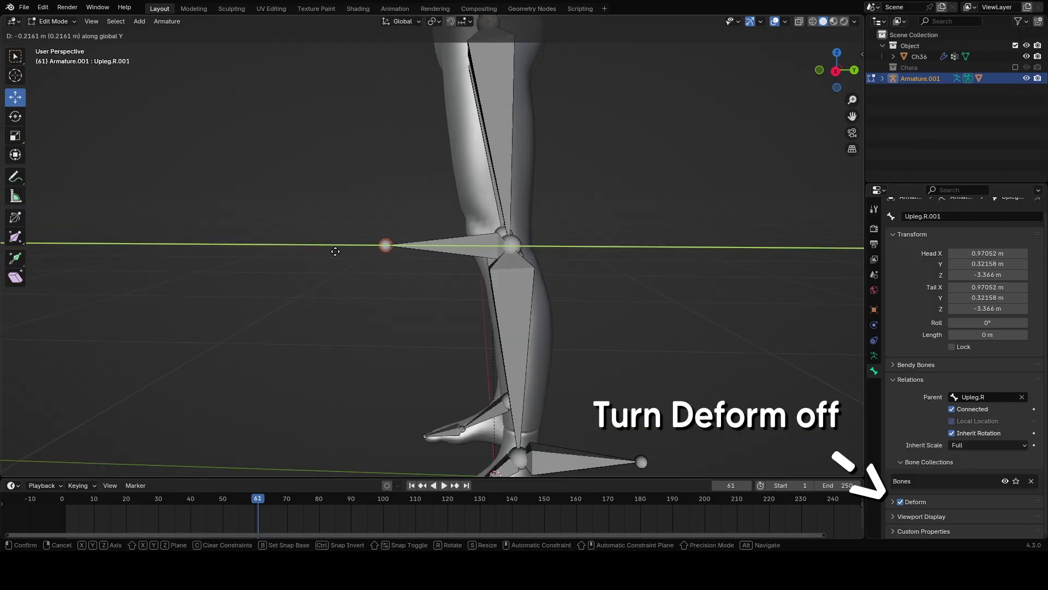
pyautogui.click(335, 252)
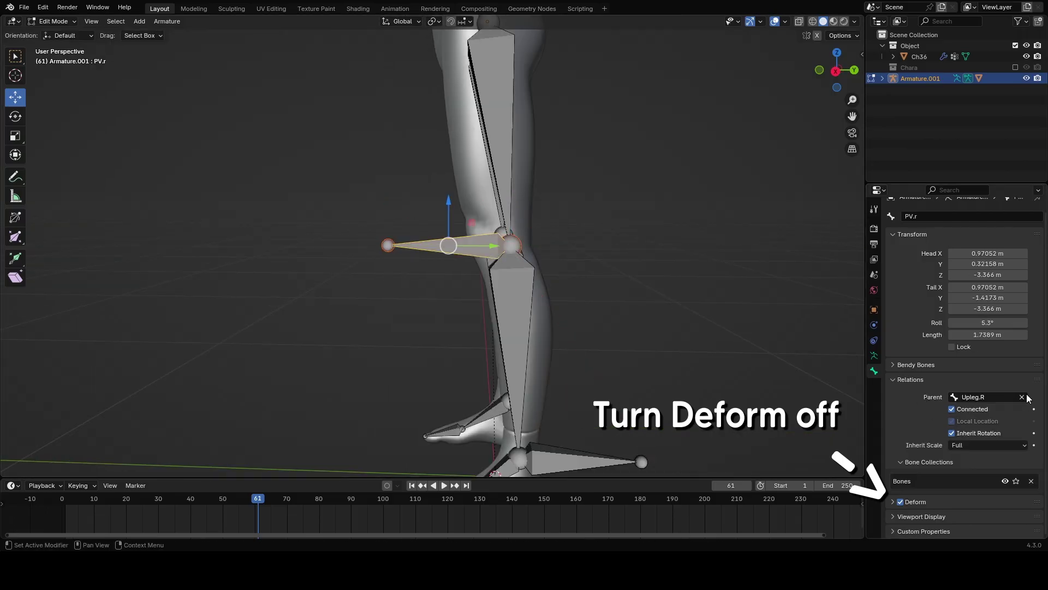
# Rename the new knee bone as PV.r, clear its parent relation and turn off its Deform option.
pyautogui.click(1022, 396)
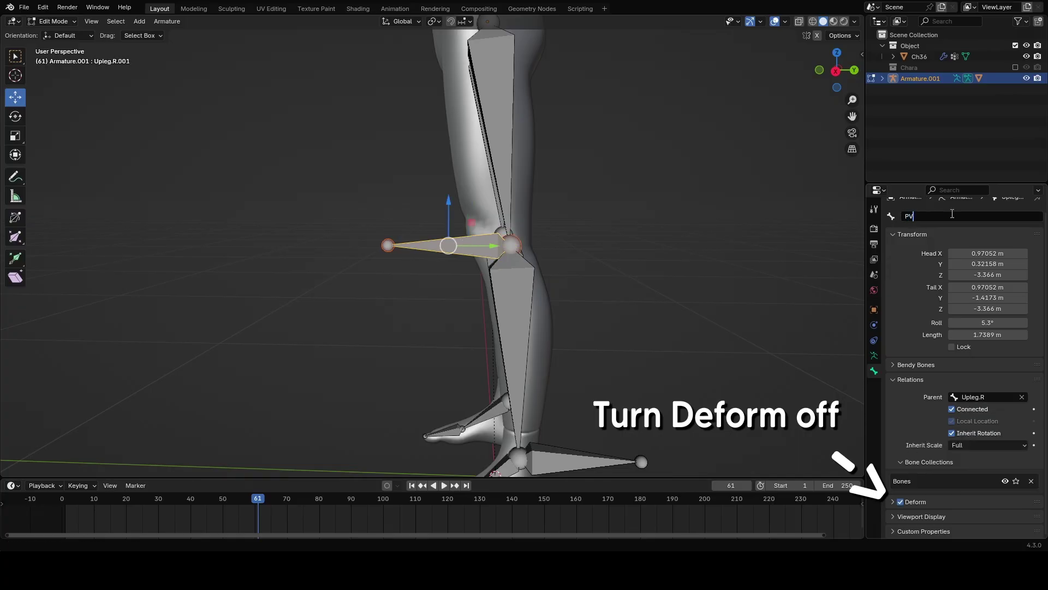
pyautogui.write('.r')
pyautogui.press('Return')
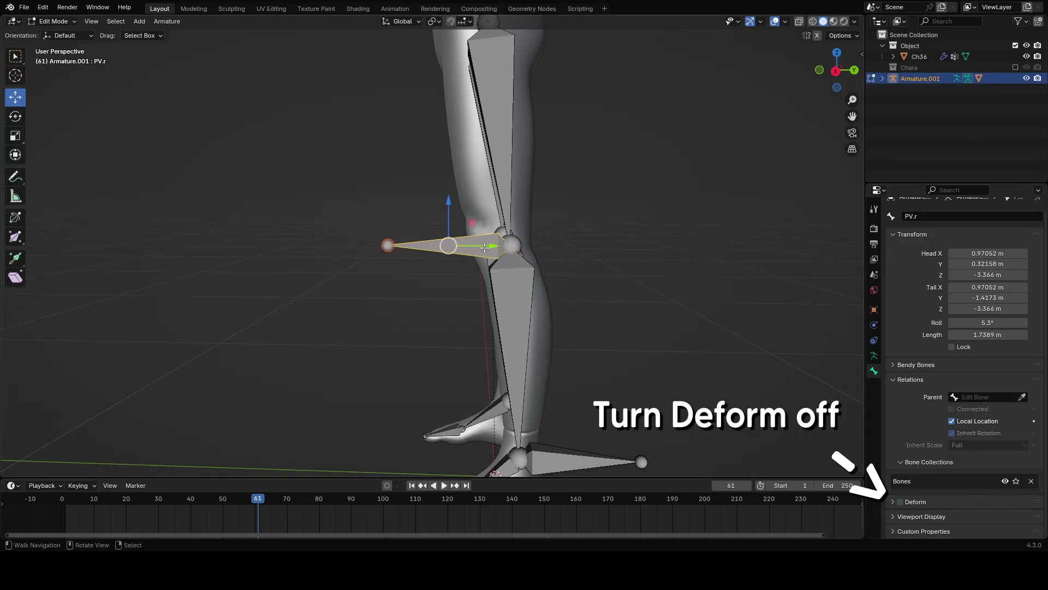
# Move the pole bone PV.r forward along the Y axis, clear of the knee.
pyautogui.moveTo(484, 247); pyautogui.dragTo(393, 247)
pyautogui.moveTo(393, 247); pyautogui.dragTo(731, 292, button='middle')
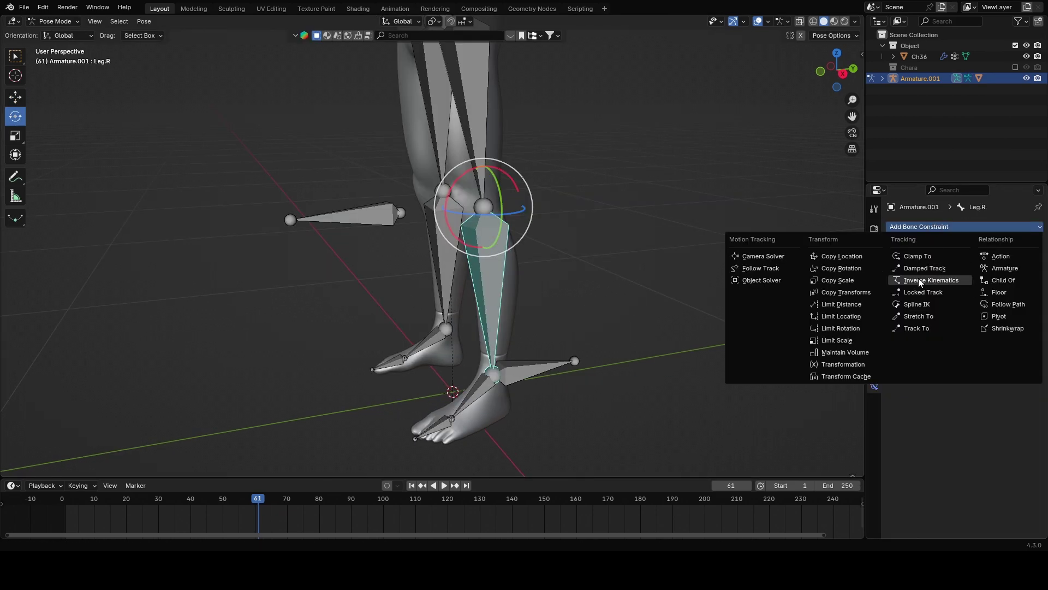
# Add an Inverse Kinematics constraint to Leg.R with Armature.001 as target and IK.L as target bone.
pyautogui.click(917, 280)
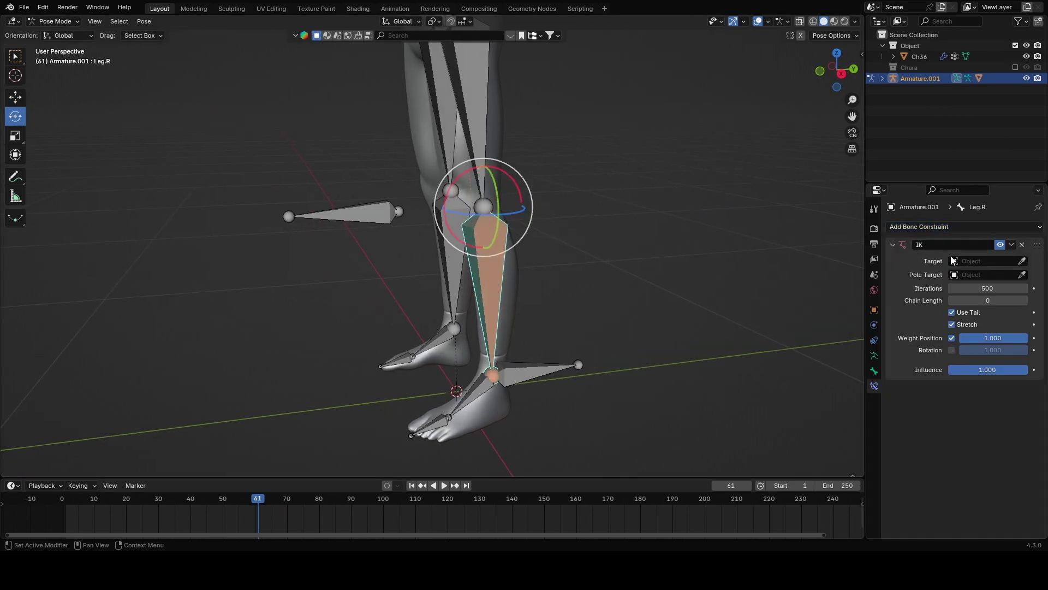
pyautogui.click(953, 261)
pyautogui.click(909, 290)
pyautogui.moveTo(557, 240)
pyautogui.mouseDown(button='middle')
pyautogui.moveTo(564, 244)
pyautogui.moveTo(552, 240)
pyautogui.mouseUp(button='middle')
pyautogui.click(981, 275)
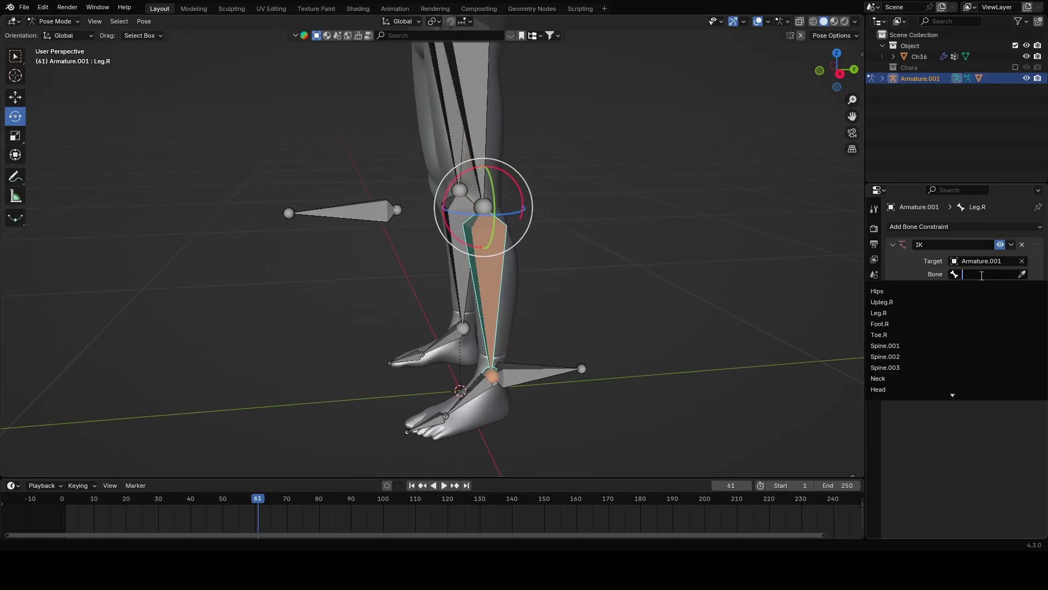
pyautogui.write('ik')
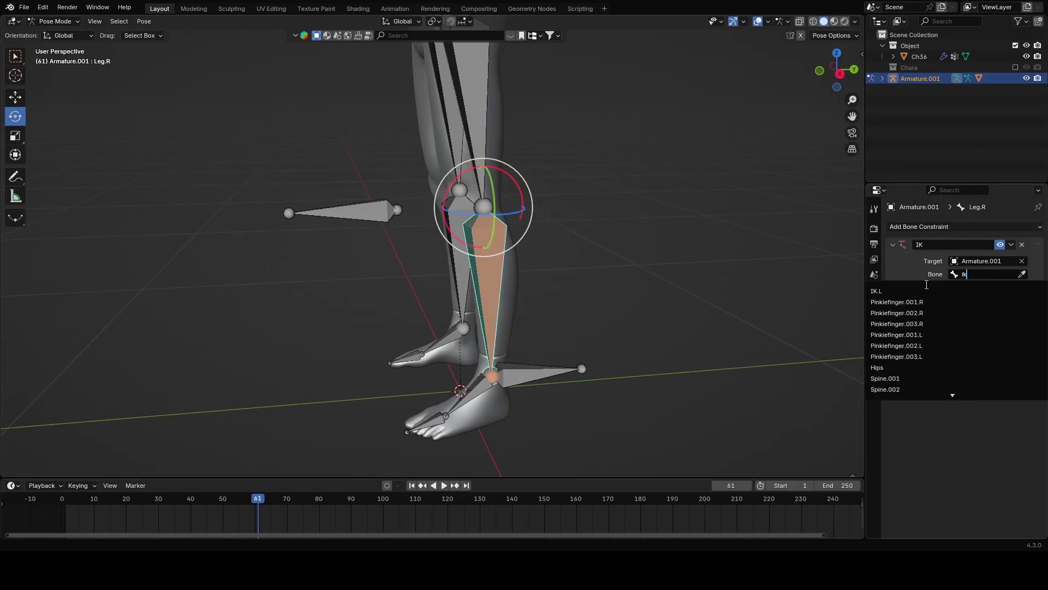
pyautogui.click(927, 290)
# Use bone PV.R of Armature.001 as the constraint's pole target and set the chain length to 2.
pyautogui.moveTo(559, 244); pyautogui.dragTo(504, 237, button='middle')
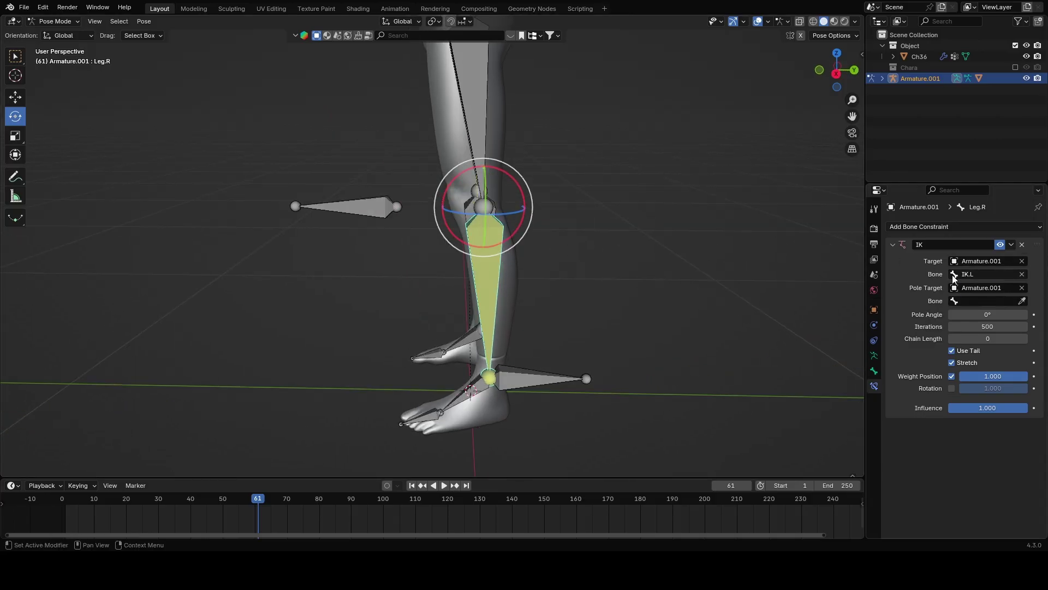
pyautogui.click(969, 302)
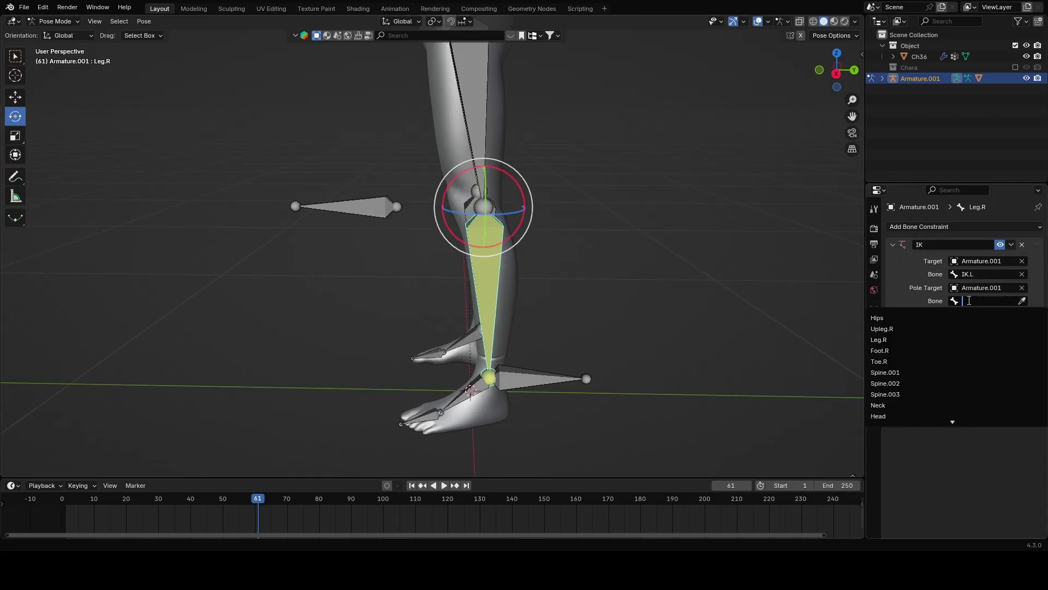
pyautogui.write('pv')
pyautogui.click(895, 314)
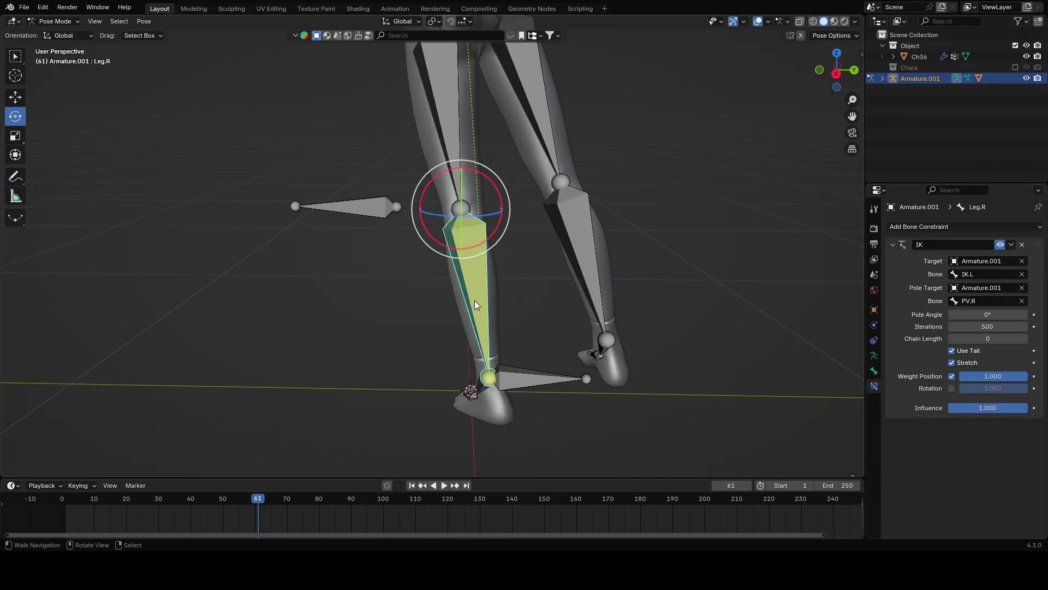
pyautogui.click(1025, 338)
pyautogui.click(1025, 338)
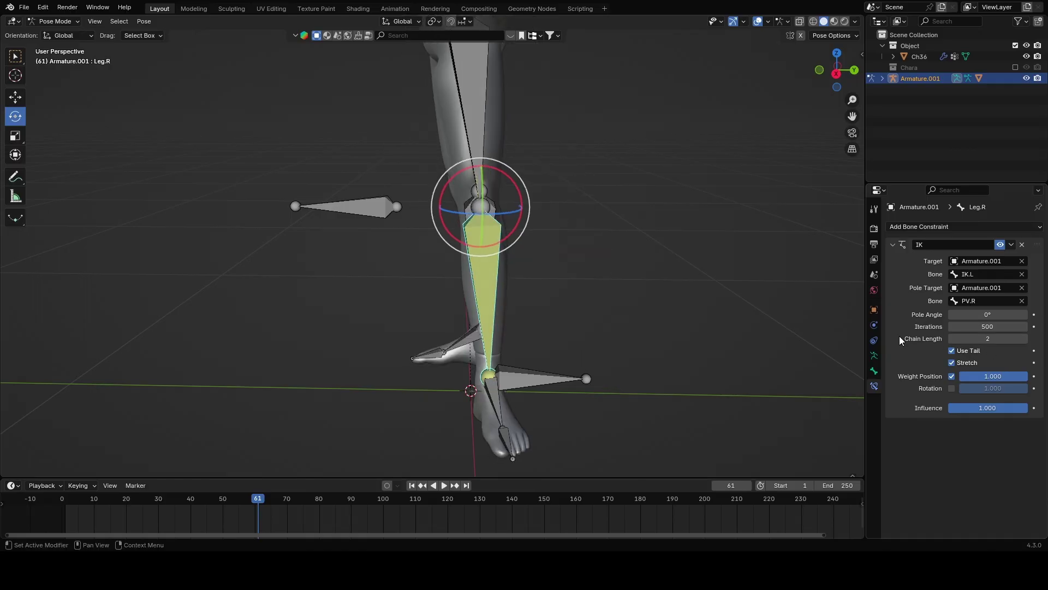
# Adjust the pole angle of the Leg.R IK constraint until the foot points straight forward.
pyautogui.moveTo(563, 272); pyautogui.dragTo(684, 268, button='middle')
pyautogui.moveTo(543, 370); pyautogui.dragTo(628, 333, button='middle')
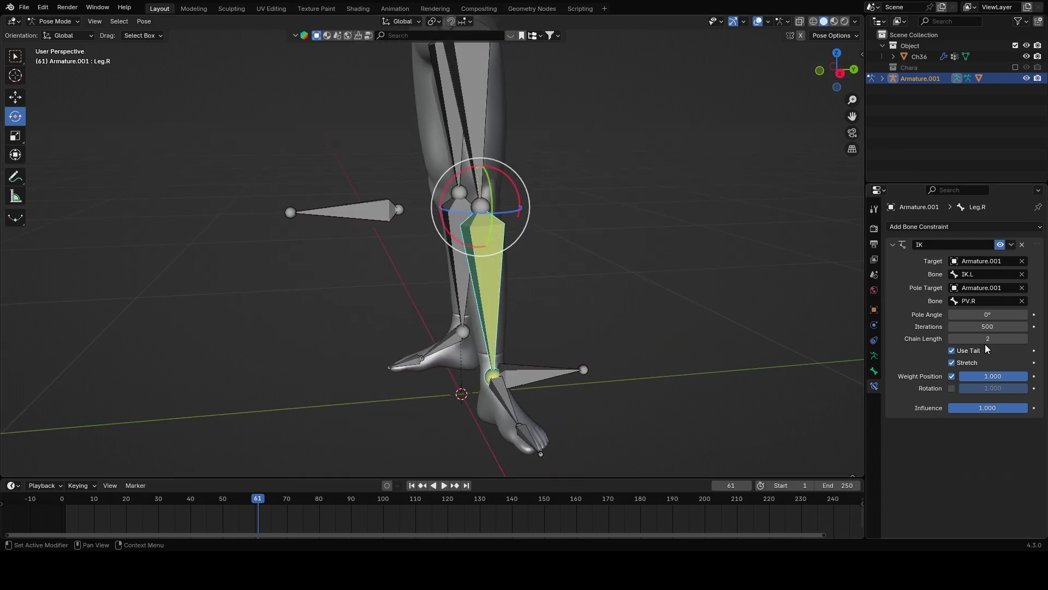
pyautogui.moveTo(512, 246); pyautogui.dragTo(96, 331, button='middle')
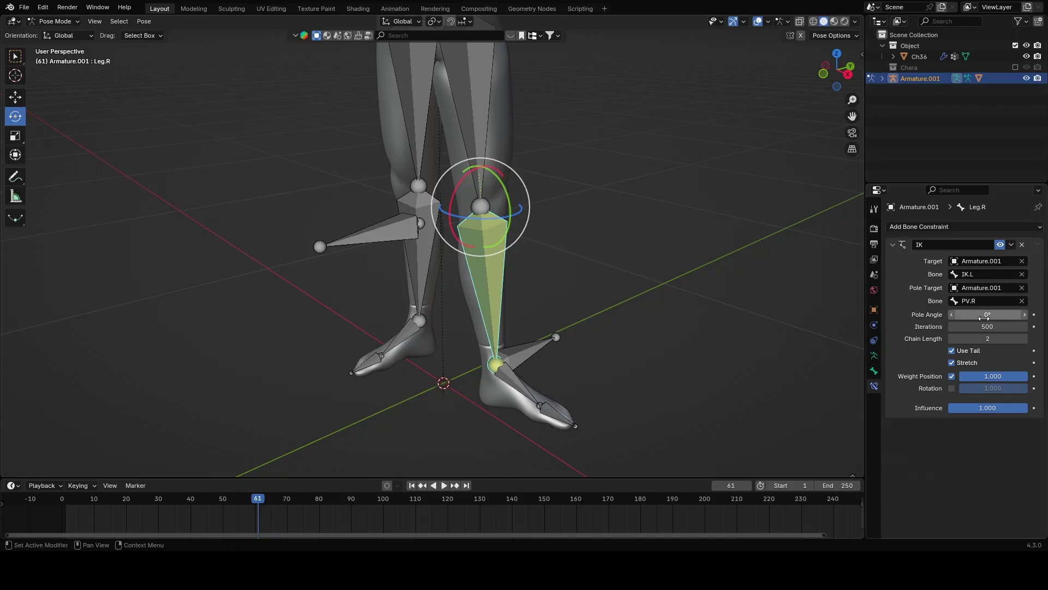
pyautogui.moveTo(984, 317); pyautogui.dragTo(1038, 316)
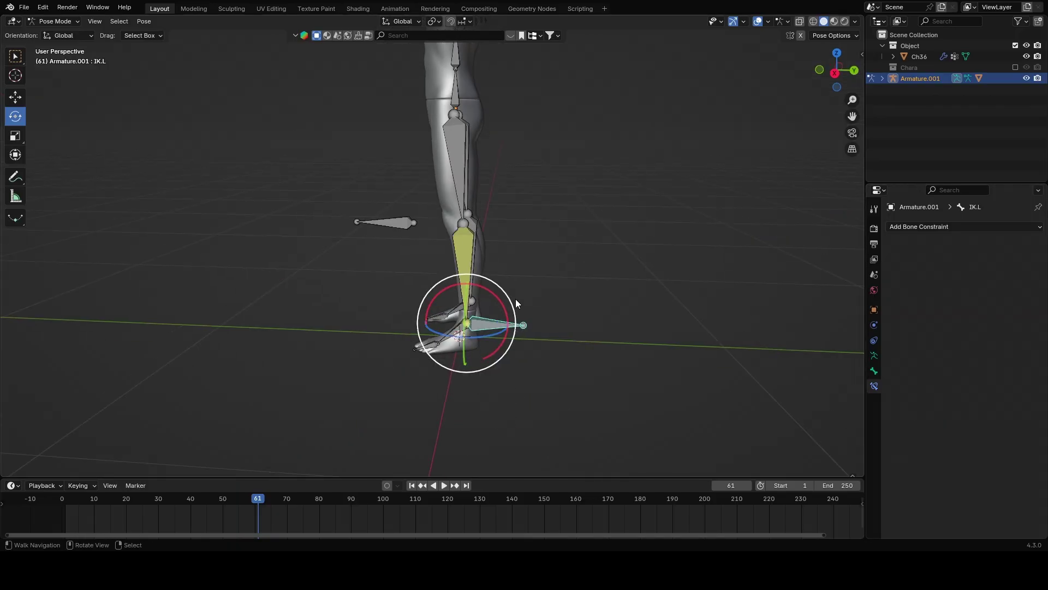
# Raise the IK.L foot control bone by about 0.04 m to test the knee's bending direction.
pyautogui.moveTo(515, 299)
pyautogui.mouseDown(button='middle')
pyautogui.moveTo(708, 297)
pyautogui.moveTo(517, 307)
pyautogui.mouseUp(button='middle')
pyautogui.press('g')
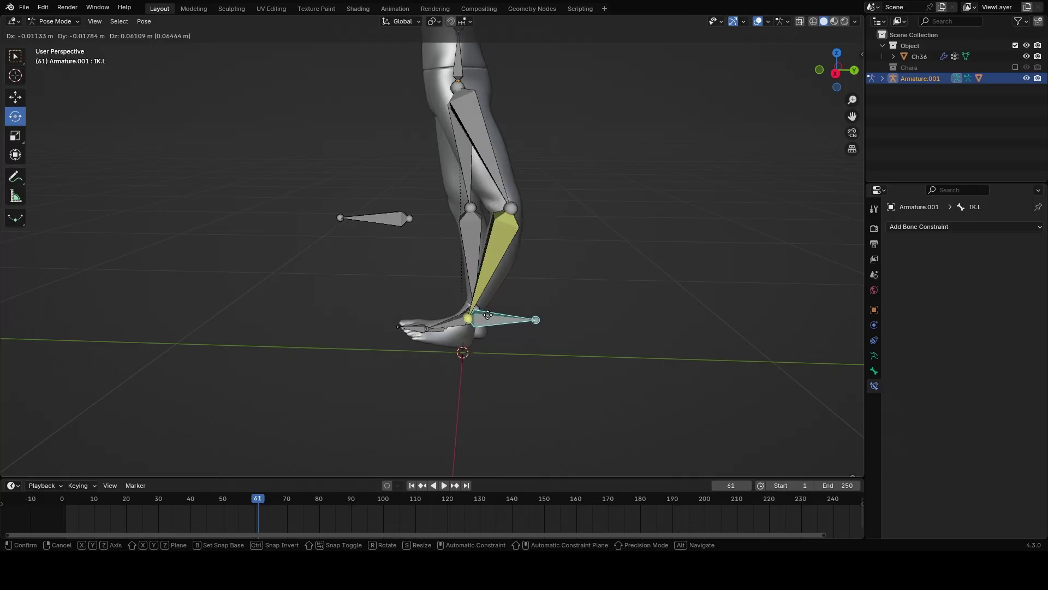
pyautogui.click(494, 312)
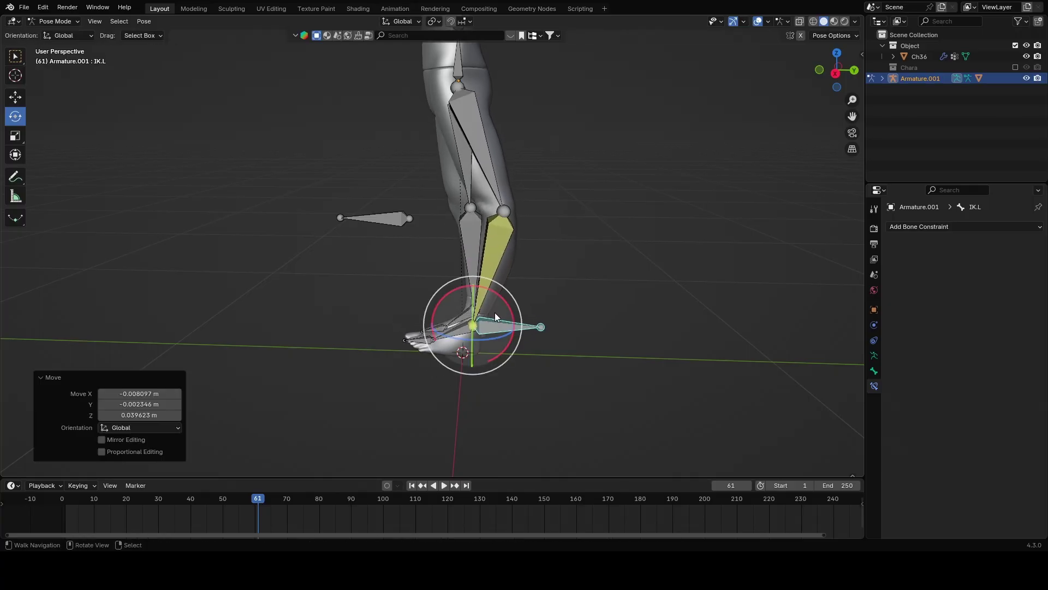
# In Edit Mode, move the knee joint of Upleg.R about 0.033 m forward along the Y axis.
pyautogui.click(504, 212)
pyautogui.scroll(1, 505, 212)
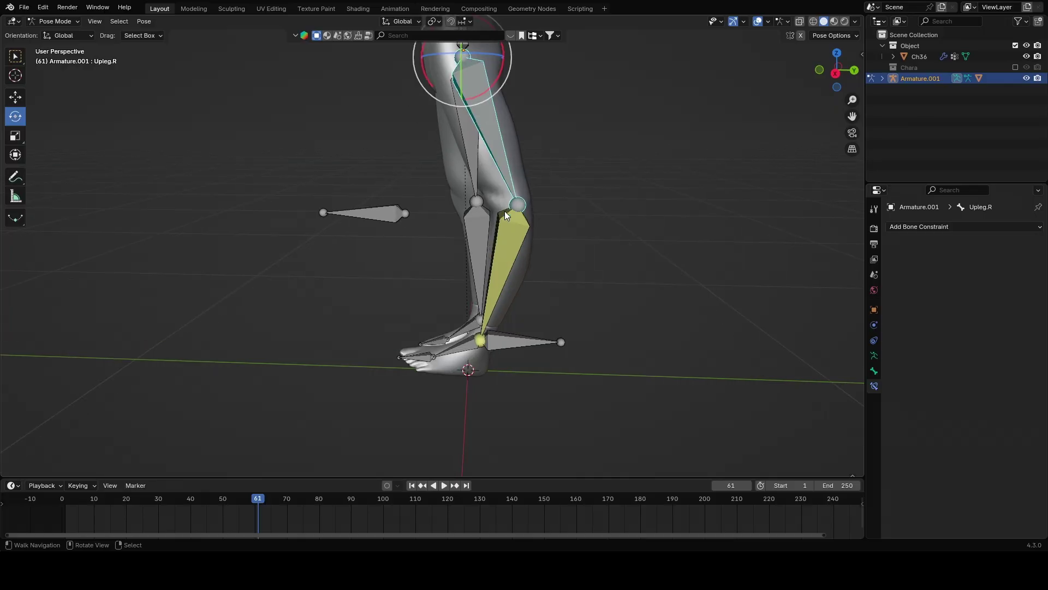
pyautogui.rightClick(516, 346)
pyautogui.press('g')
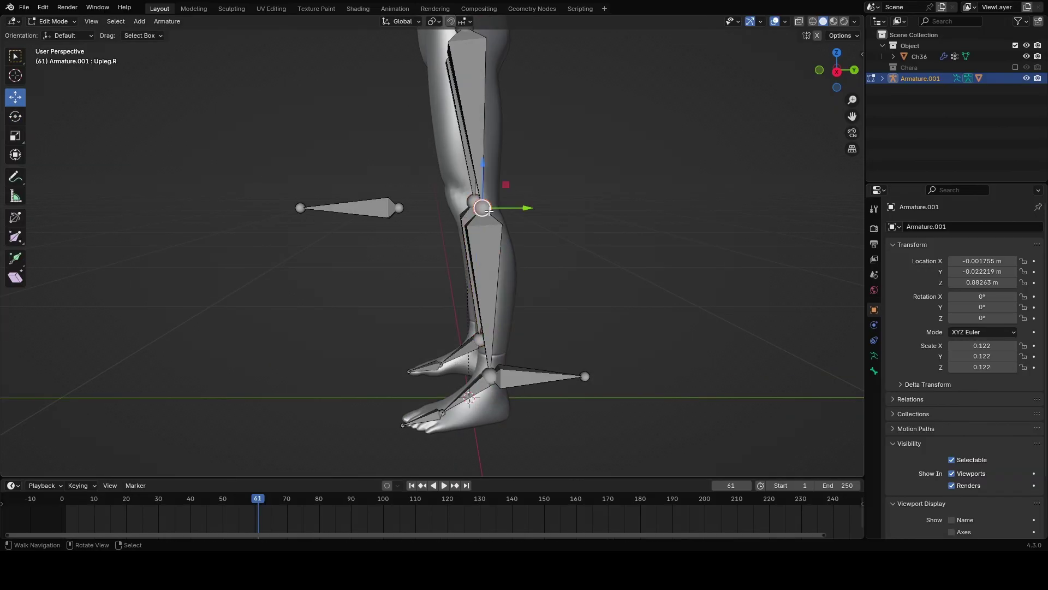
pyautogui.moveTo(517, 208); pyautogui.dragTo(503, 208)
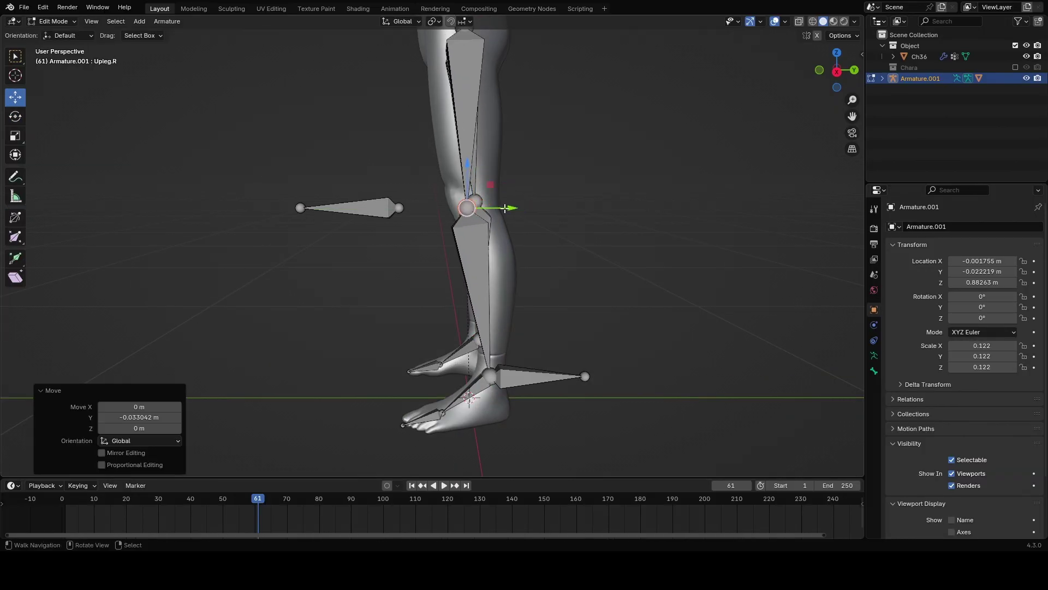
# Return to Pose Mode and test the leg bend, shifting PV.R about 0.33 m forward and 0.18 m up.
pyautogui.moveTo(502, 208); pyautogui.dragTo(72, 21, button='middle')
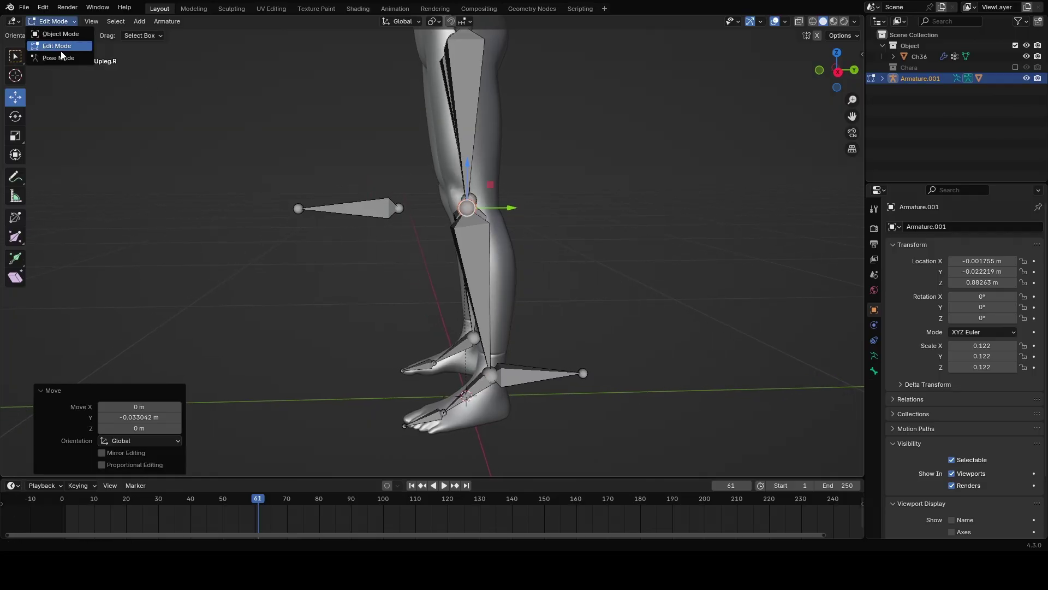
pyautogui.click(62, 58)
pyautogui.moveTo(447, 224); pyautogui.dragTo(443, 268, button='middle')
pyautogui.scroll(2, 443, 268)
pyautogui.click(549, 358)
pyautogui.press('g')
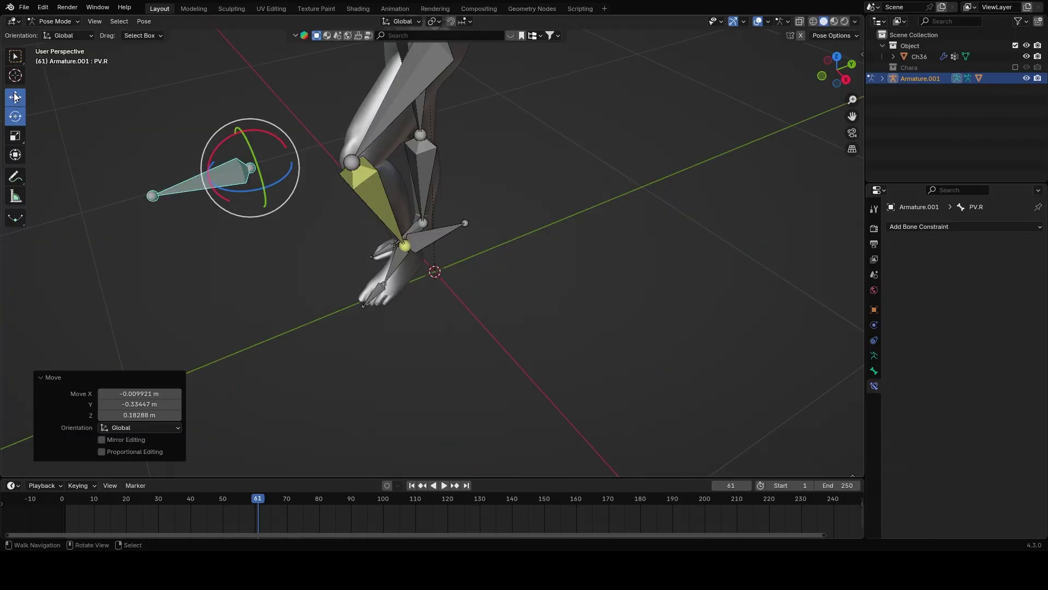
# Reposition the PV.R pole bone slightly with the Move tool and move the foot control to check the leg.
pyautogui.hotkey('shift', 'space')
pyautogui.press('g')
pyautogui.moveTo(261, 181)
pyautogui.mouseDown()
pyautogui.moveTo(325, 238)
pyautogui.moveTo(189, 107)
pyautogui.moveTo(242, 177)
pyautogui.mouseUp()
pyautogui.moveTo(241, 178); pyautogui.dragTo(284, 268, button='middle')
pyautogui.click(443, 307)
pyautogui.press('g')
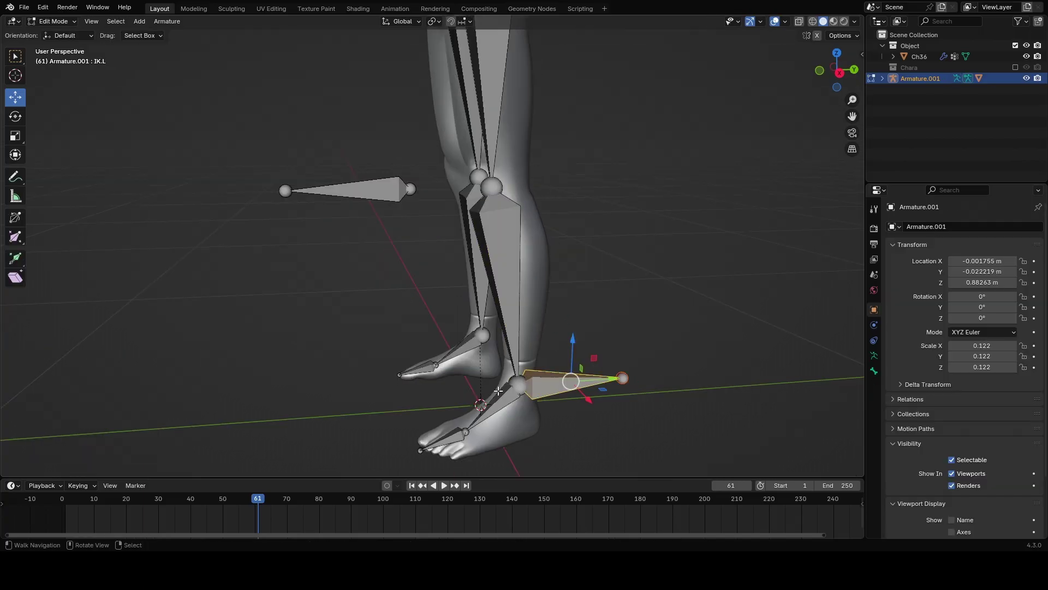
# In Edit Mode, clear the parent relation of the Foot.R bone.
pyautogui.click(502, 397)
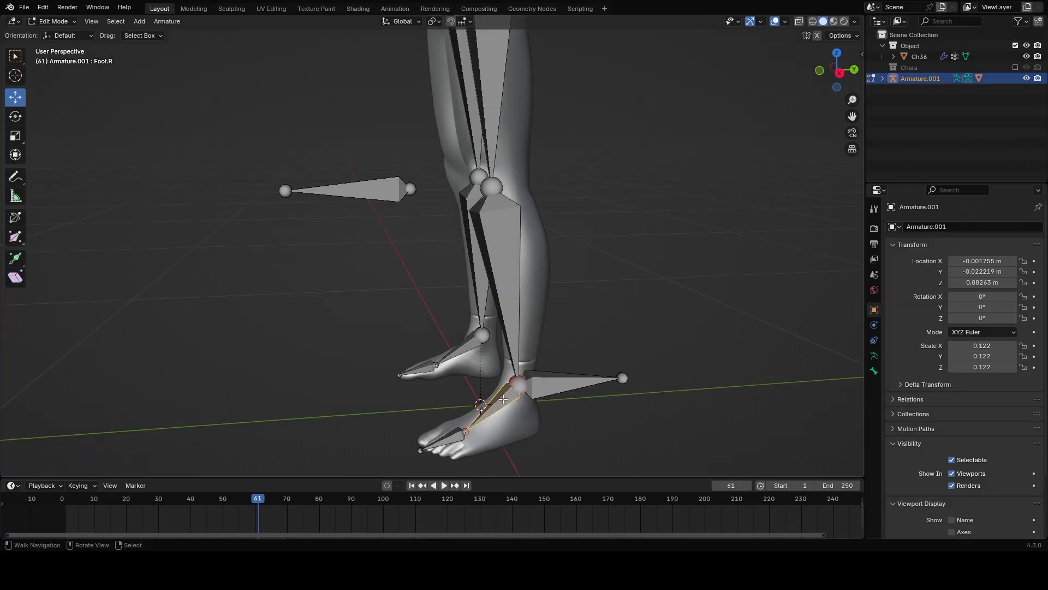
pyautogui.click(874, 371)
pyautogui.click(1022, 408)
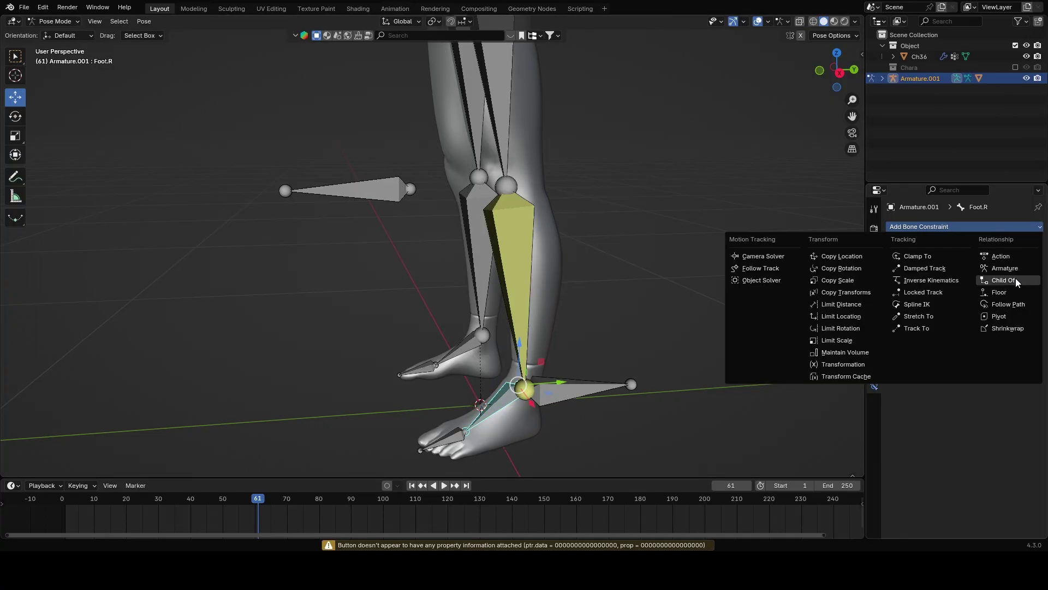
# Add a Child Of constraint to Foot.R in Pose Mode, with Armature.001 as target and IK.L as bone.
pyautogui.click(1016, 280)
pyautogui.click(980, 261)
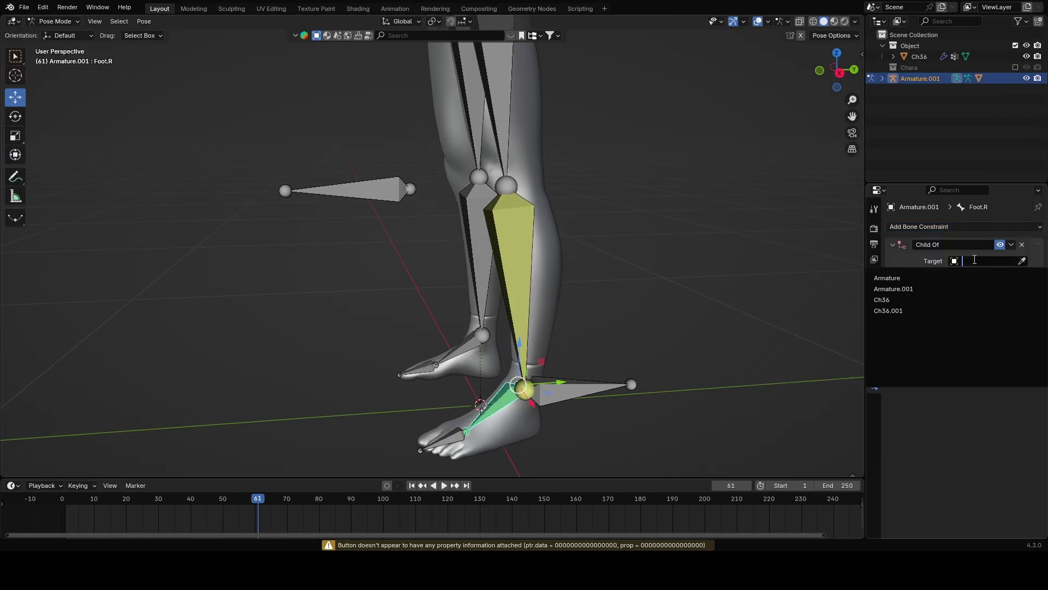
pyautogui.click(906, 276)
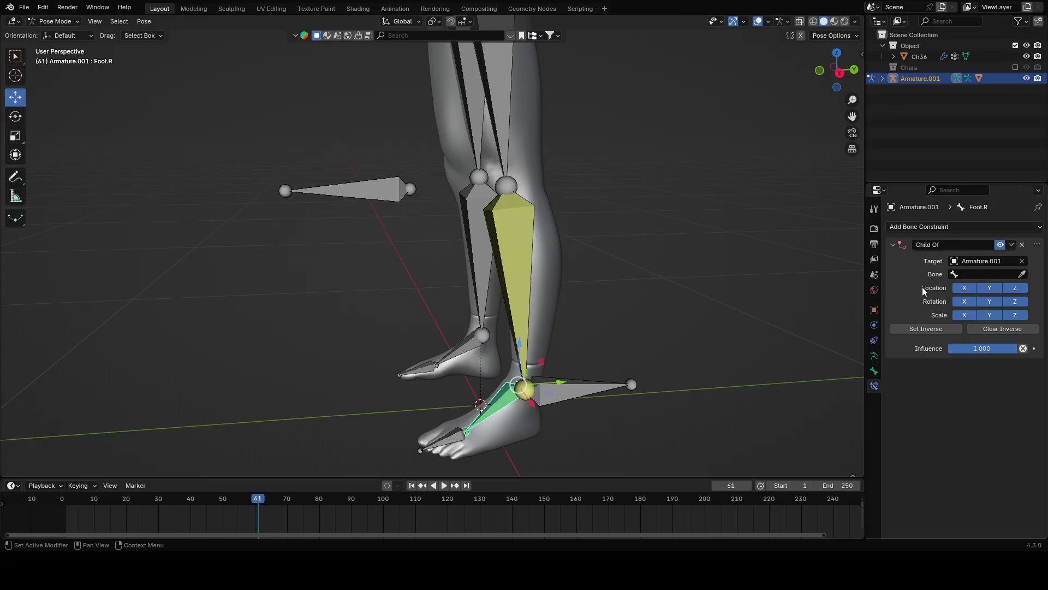
pyautogui.click(973, 273)
pyautogui.write('ik')
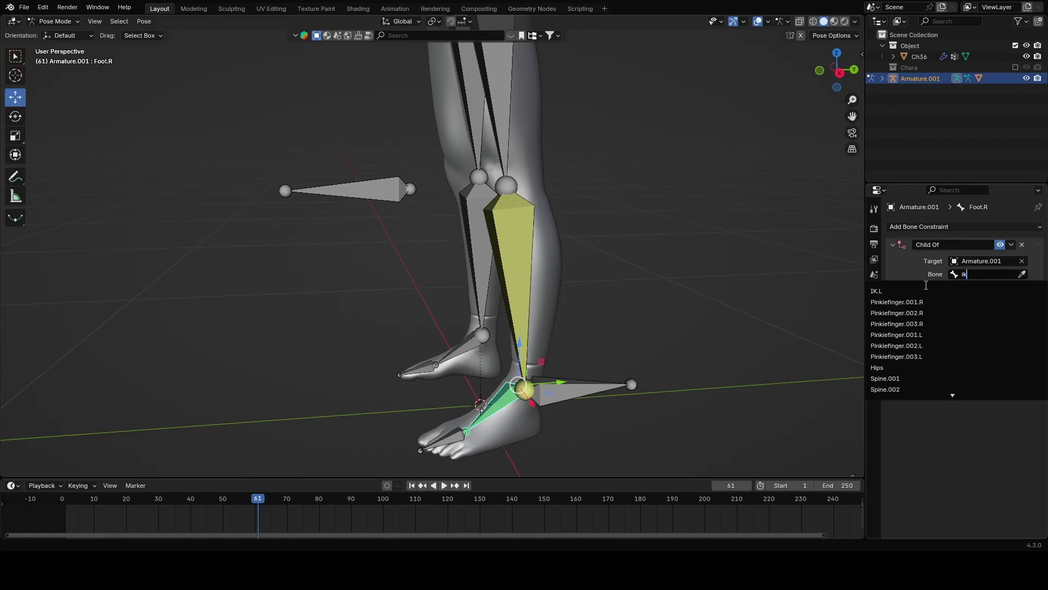
pyautogui.click(919, 289)
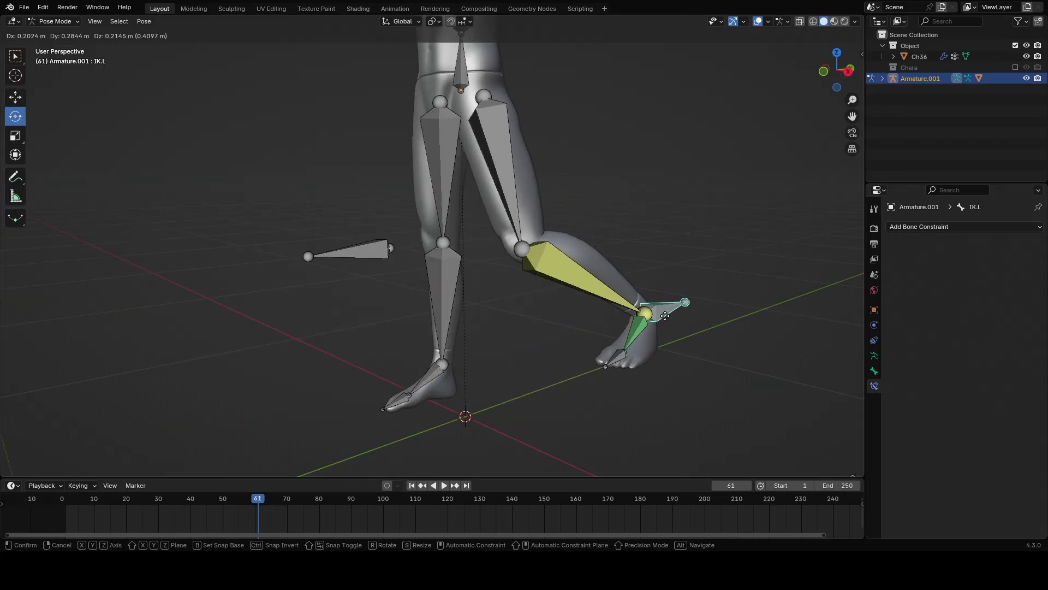
# Test the leg rig by moving the IK.L foot control and shifting the PV.R pole bone toward the knees.
pyautogui.moveTo(665, 315); pyautogui.dragTo(535, 361)
pyautogui.moveTo(371, 252); pyautogui.dragTo(461, 281)
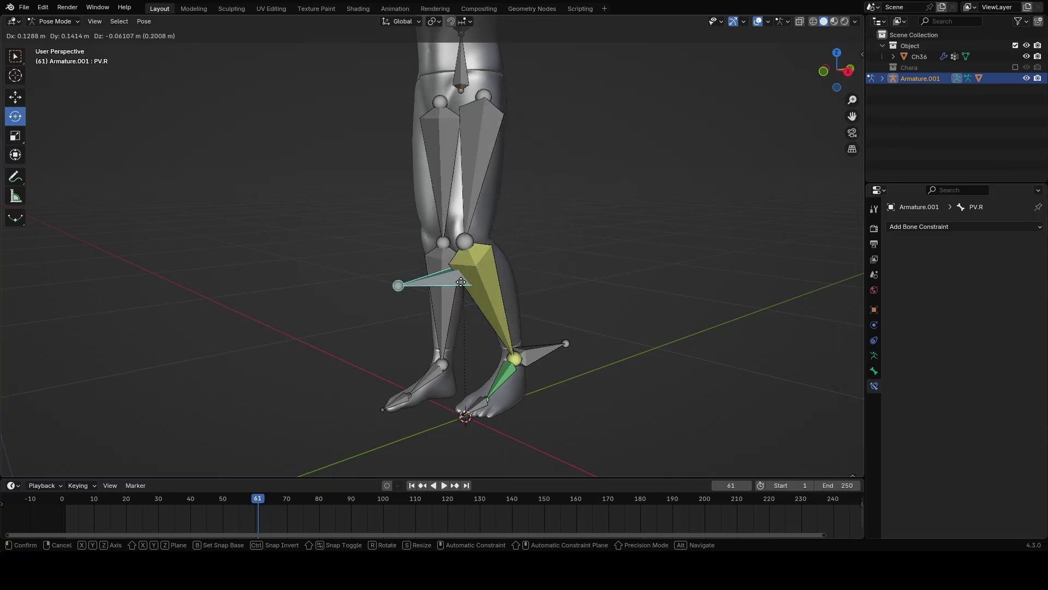
pyautogui.click(479, 290)
# Rotate Foot.R by about 28.4° around the X axis and move the PV.R pole bone away from the knees.
pyautogui.click(498, 356)
pyautogui.moveTo(489, 342); pyautogui.dragTo(501, 355)
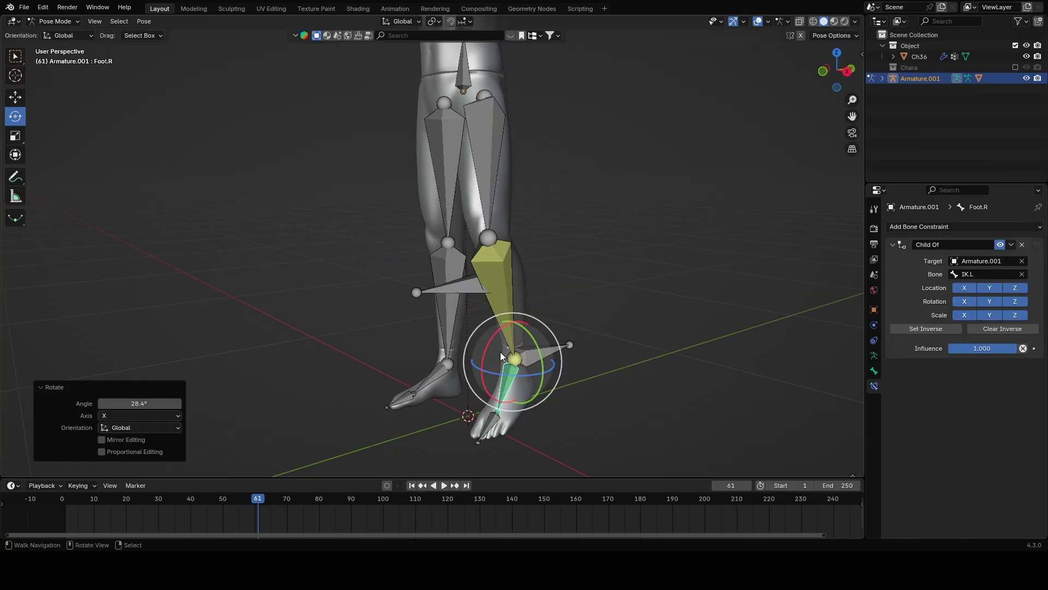
pyautogui.click(457, 285)
pyautogui.press('g')
pyautogui.click(494, 377)
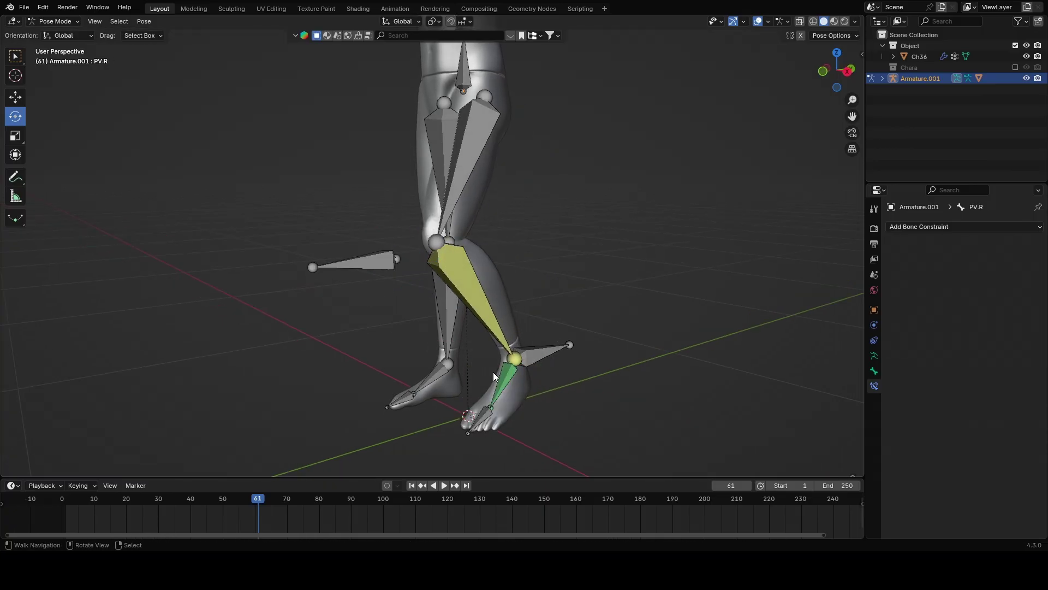
pyautogui.click(494, 377)
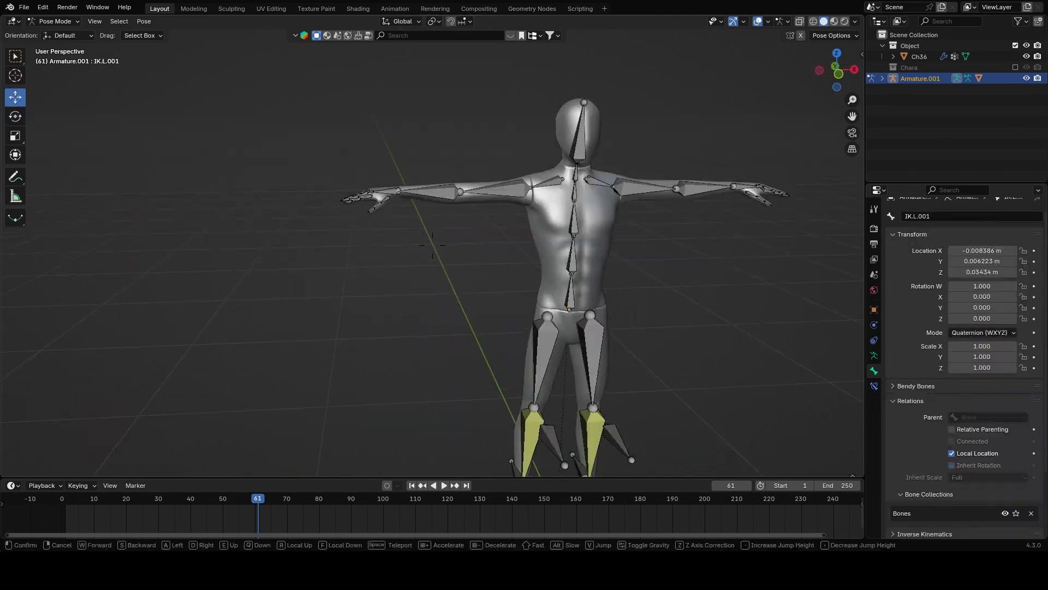
# In Edit Mode, extrude a control bone about 0.108 m upward along Z from the wrist end of Forearm.L.
pyautogui.moveTo(731, 350); pyautogui.dragTo(393, 284, button='middle')
pyautogui.scroll(8, 420, 267)
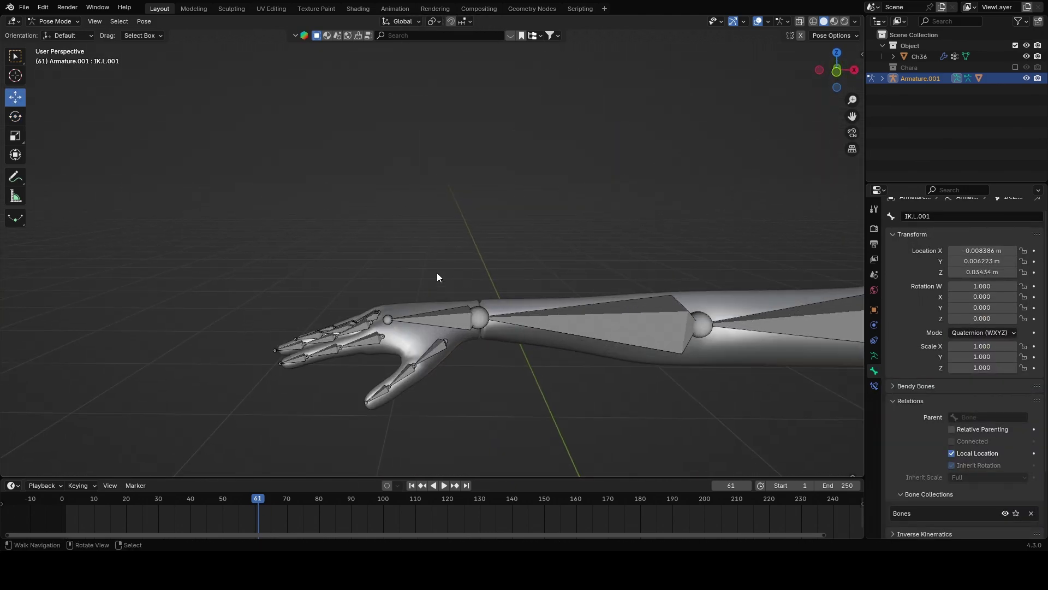
pyautogui.moveTo(271, 176); pyautogui.dragTo(268, 175, button='middle')
pyautogui.press('Tab')
pyautogui.click(527, 319)
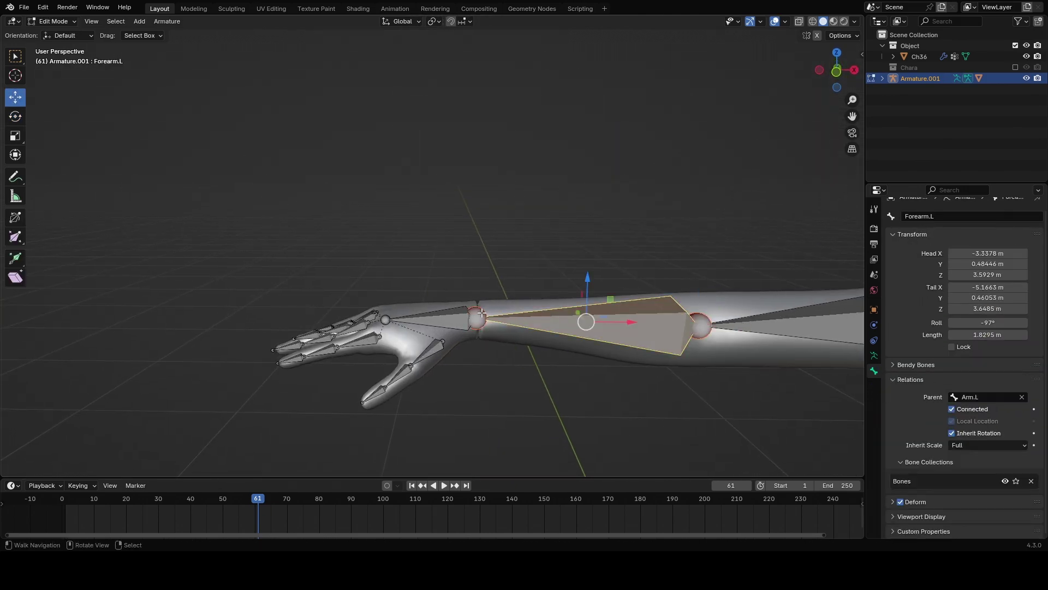
pyautogui.click(481, 312)
pyautogui.moveTo(481, 311); pyautogui.dragTo(472, 297, button='middle')
pyautogui.press('e')
pyautogui.press('z')
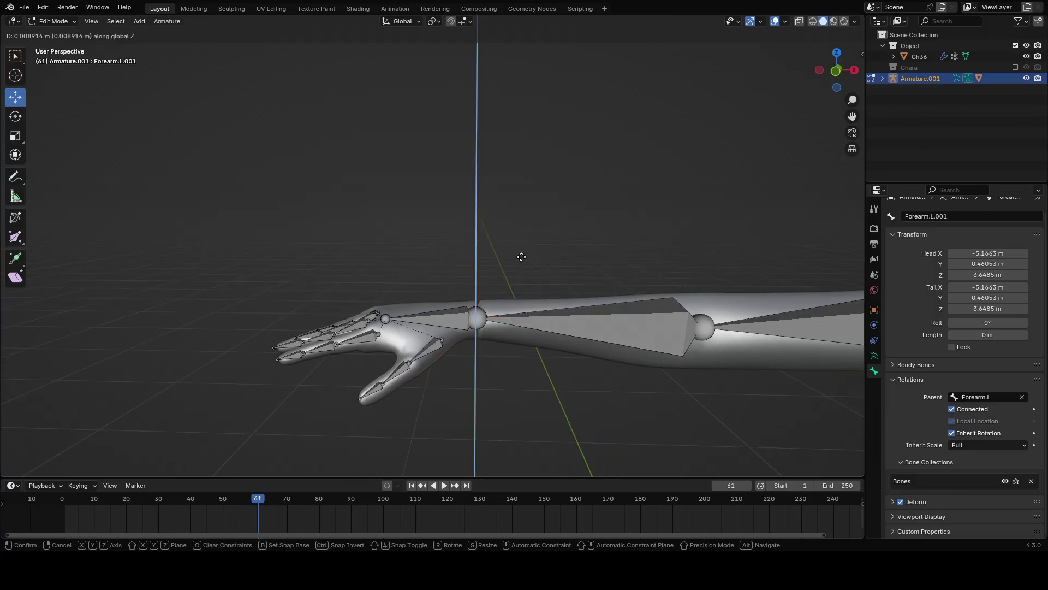
pyautogui.click(545, 160)
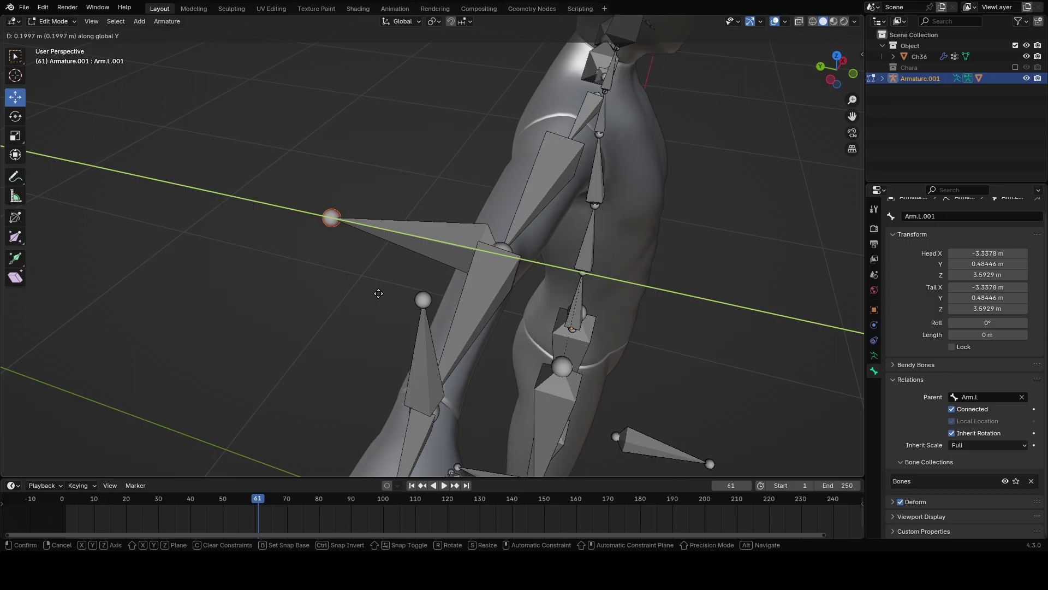
# Extrude a pole bone about 1.42 m long along Y from the elbow, and clear the parents of the elbow and wrist control bones.
pyautogui.click(416, 289)
pyautogui.click(447, 244)
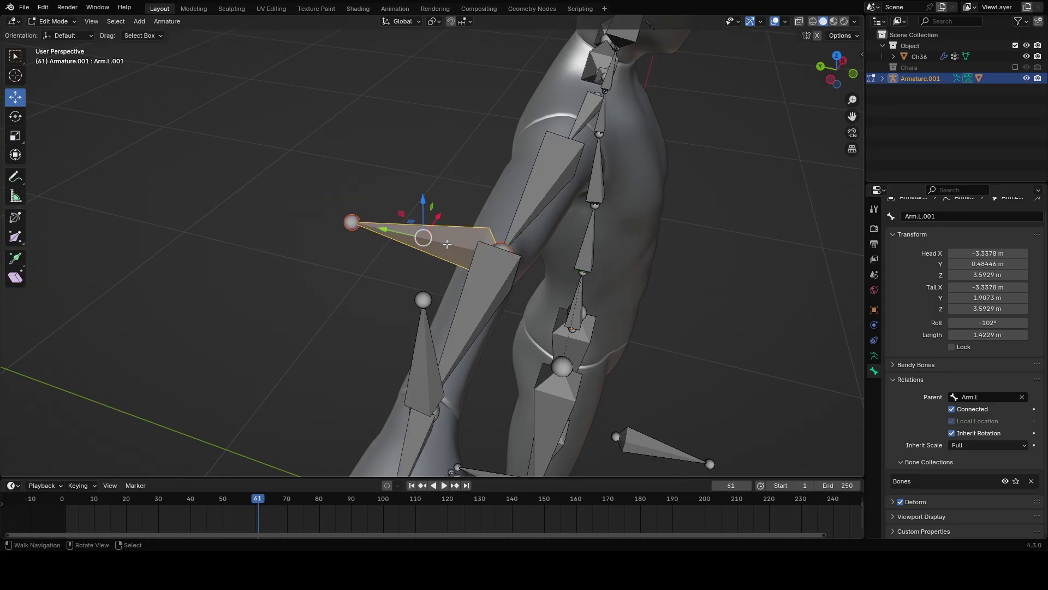
pyautogui.click(1022, 397)
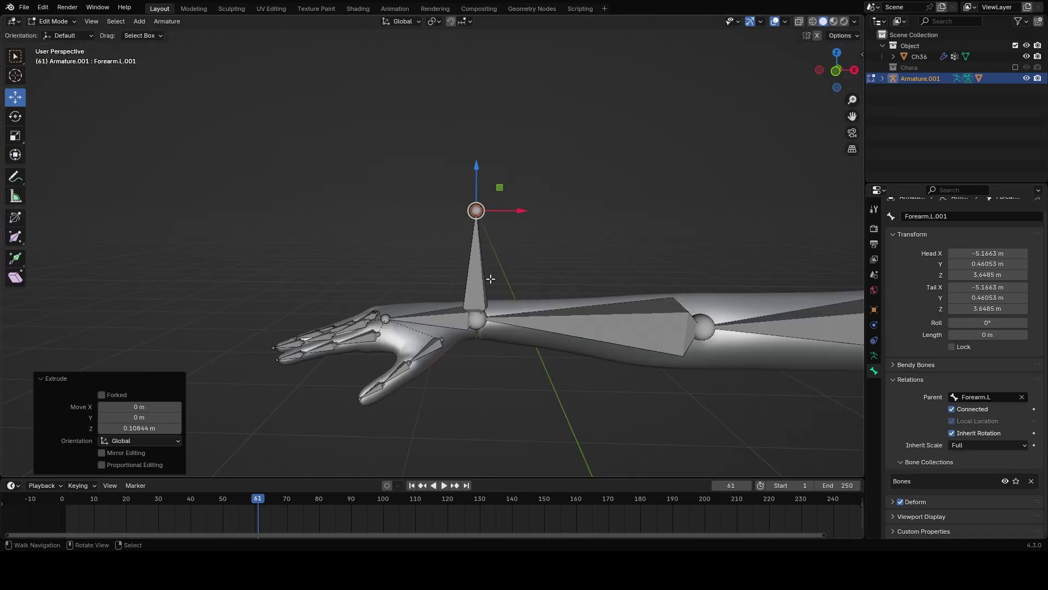
pyautogui.click(1022, 397)
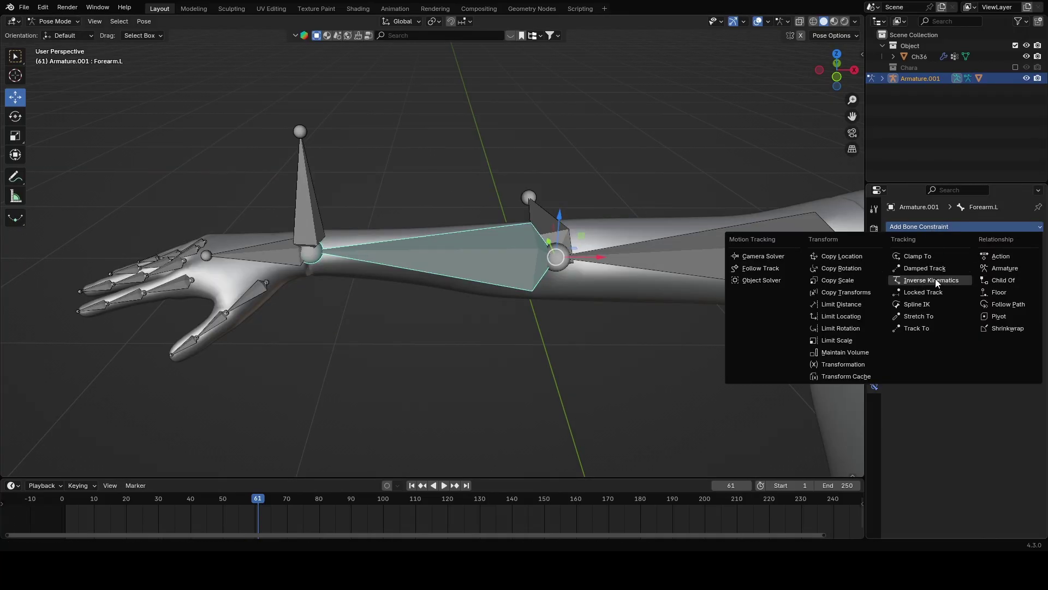
# In Pose Mode, add an Inverse Kinematics constraint to Forearm.L with Armature.001 as target and IK-Forearm.L.001 as bone.
pyautogui.click(935, 279)
pyautogui.click(981, 261)
pyautogui.click(964, 285)
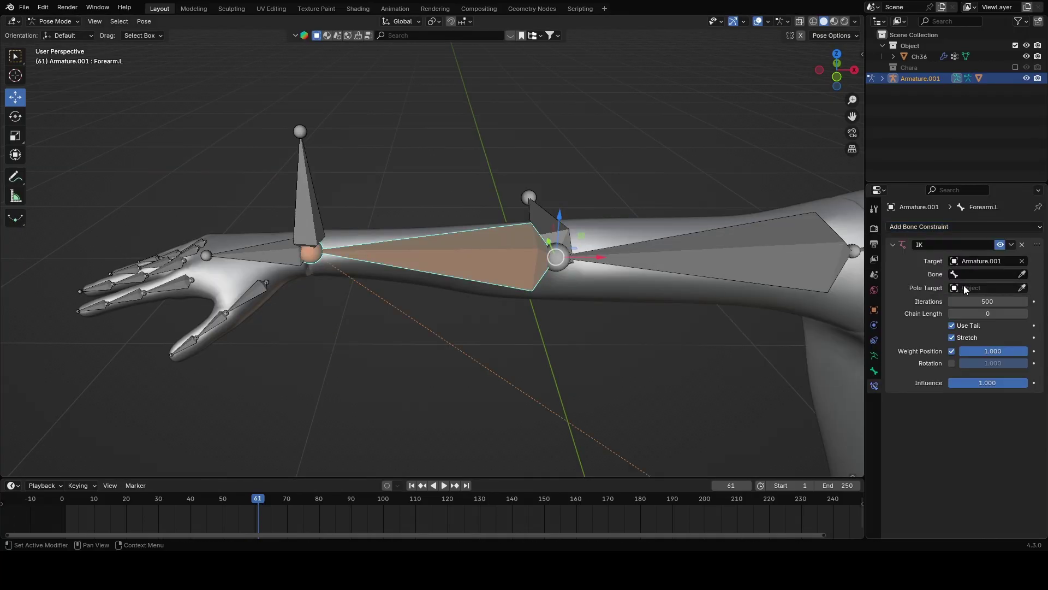
pyautogui.click(978, 274)
pyautogui.write('I')
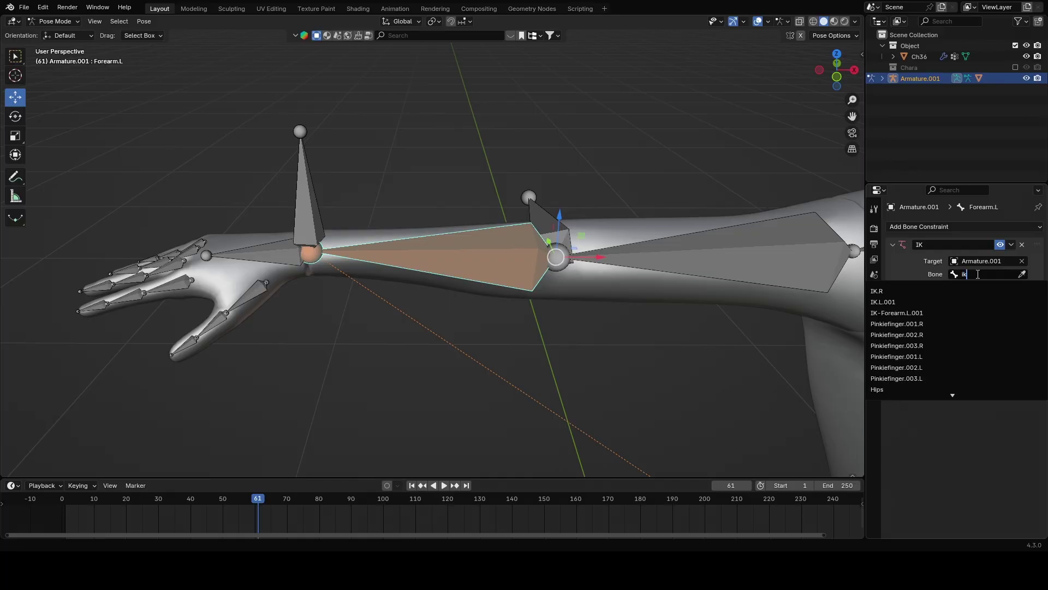
pyautogui.click(921, 311)
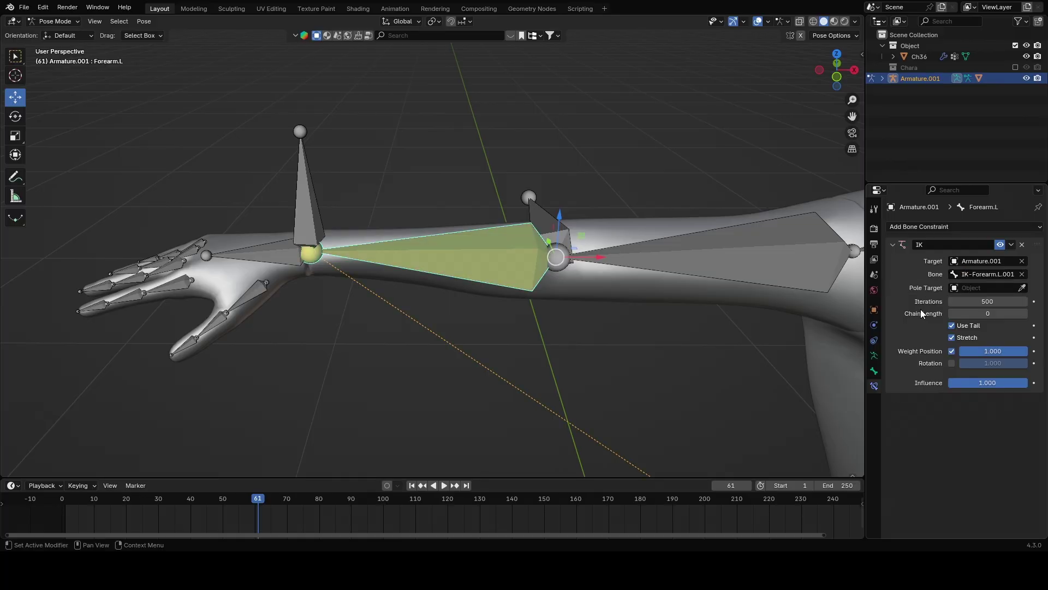
# Set the Forearm.L IK constraint's pole target to Armature.001 and its pole bone to PV-Arm.L.001.
pyautogui.click(977, 288)
pyautogui.click(966, 312)
pyautogui.click(979, 301)
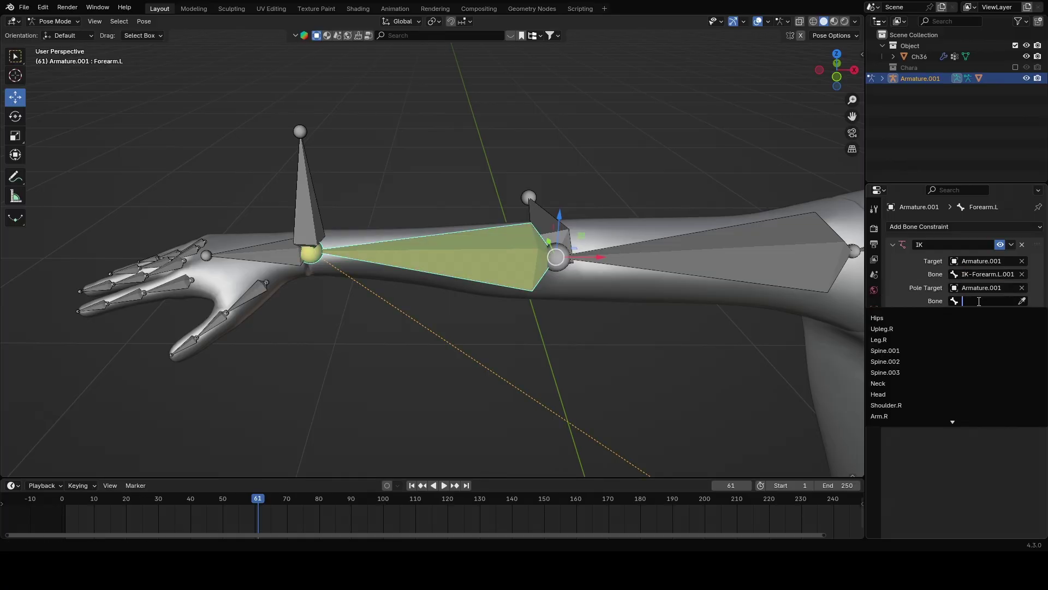
pyautogui.write('PV')
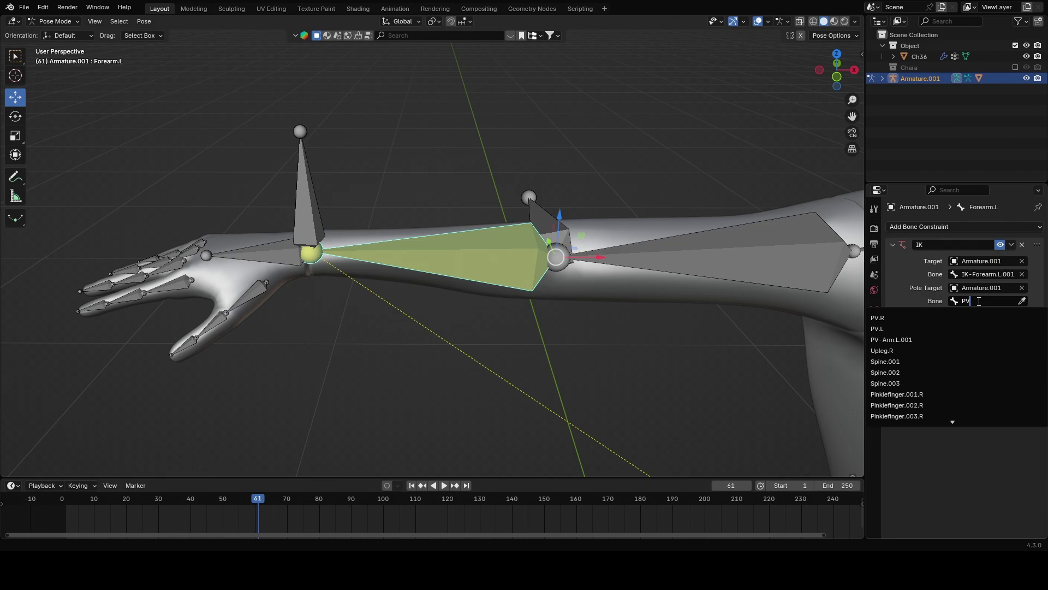
pyautogui.click(905, 339)
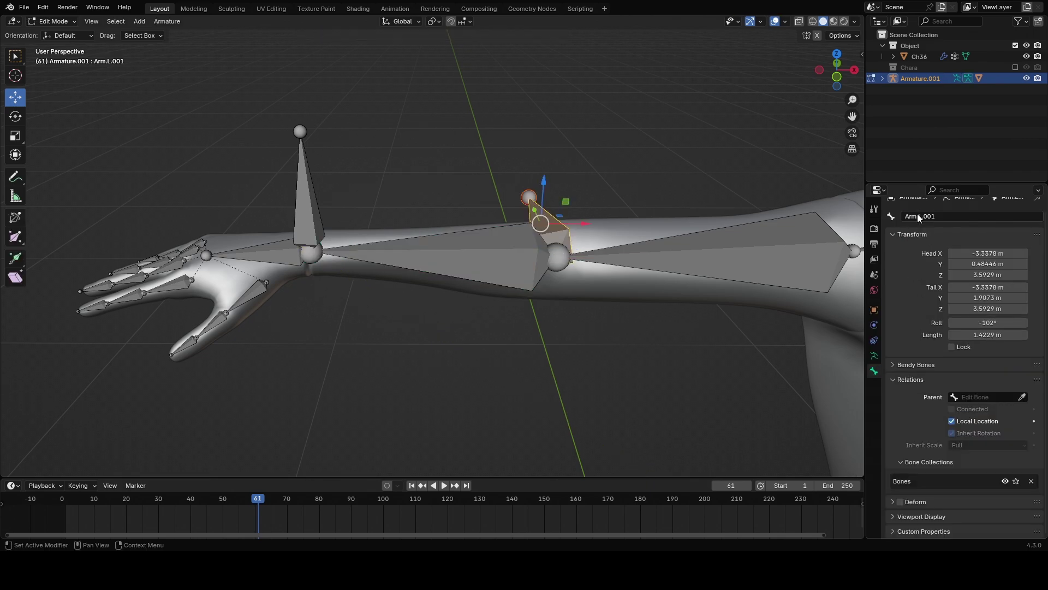
# Rename the elbow pole bone Arm.L.001 as PV-Arm.L.001 and return to Pose Mode.
pyautogui.click(913, 215)
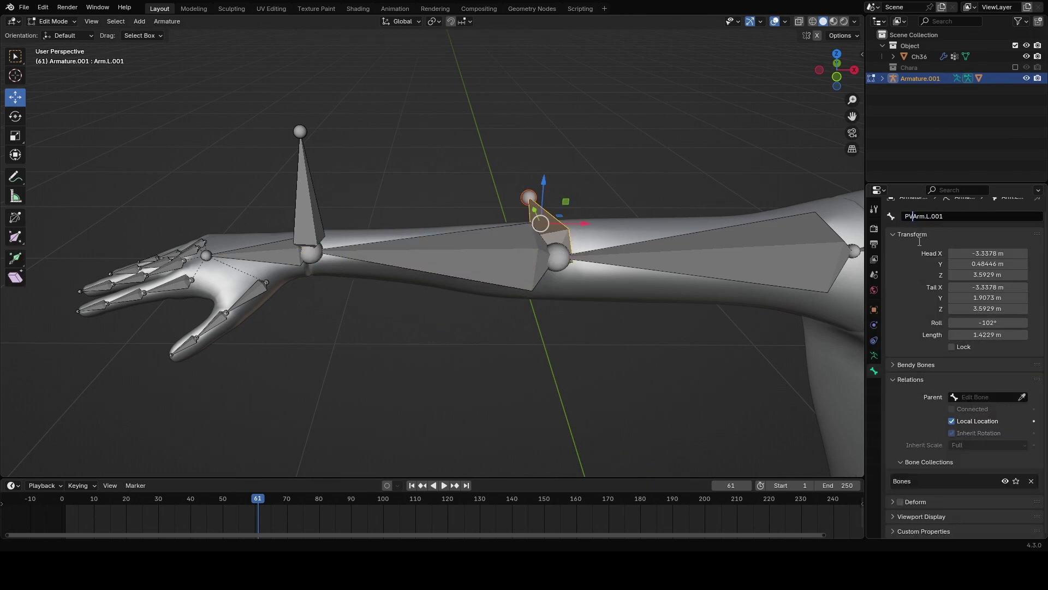
pyautogui.press('Tab')
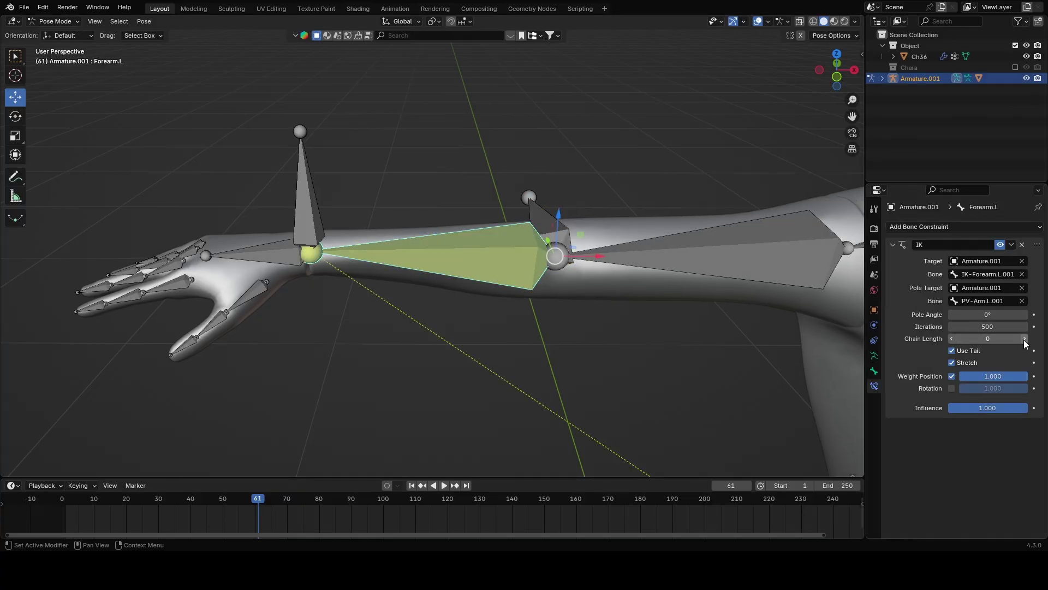
# Set the Forearm.L IK constraint's chain length to 2 and its pole angle to 180°.
pyautogui.click(1024, 339)
pyautogui.click(1024, 339)
pyautogui.scroll(-4, 459, 254)
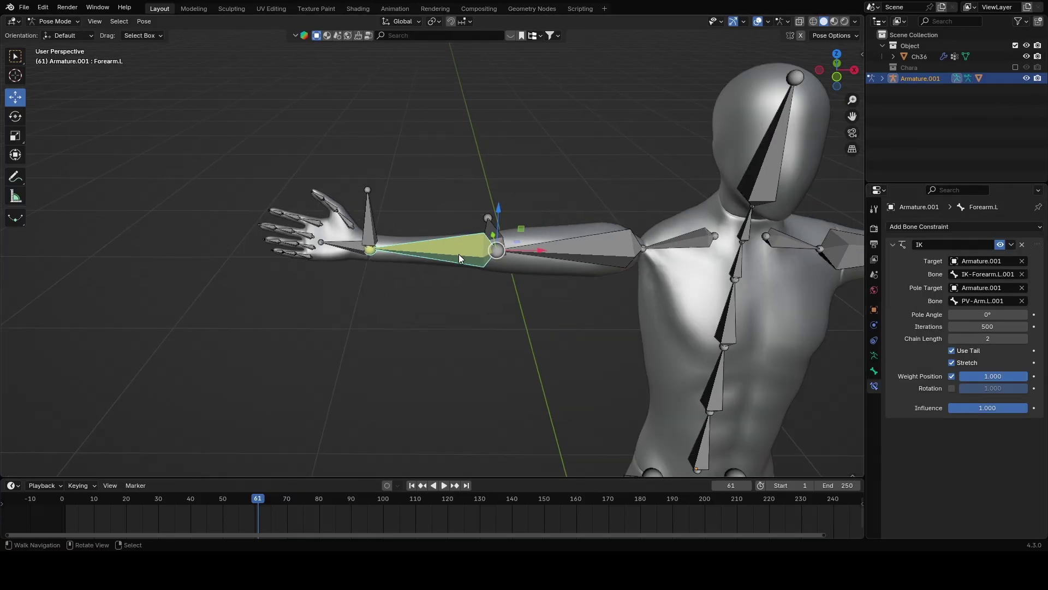
pyautogui.moveTo(458, 254); pyautogui.dragTo(683, 229, button='middle')
pyautogui.moveTo(971, 315); pyautogui.dragTo(1005, 315)
pyautogui.moveTo(295, 196)
pyautogui.mouseDown(button='middle')
pyautogui.moveTo(257, 199)
pyautogui.moveTo(306, 210)
pyautogui.mouseUp(button='middle')
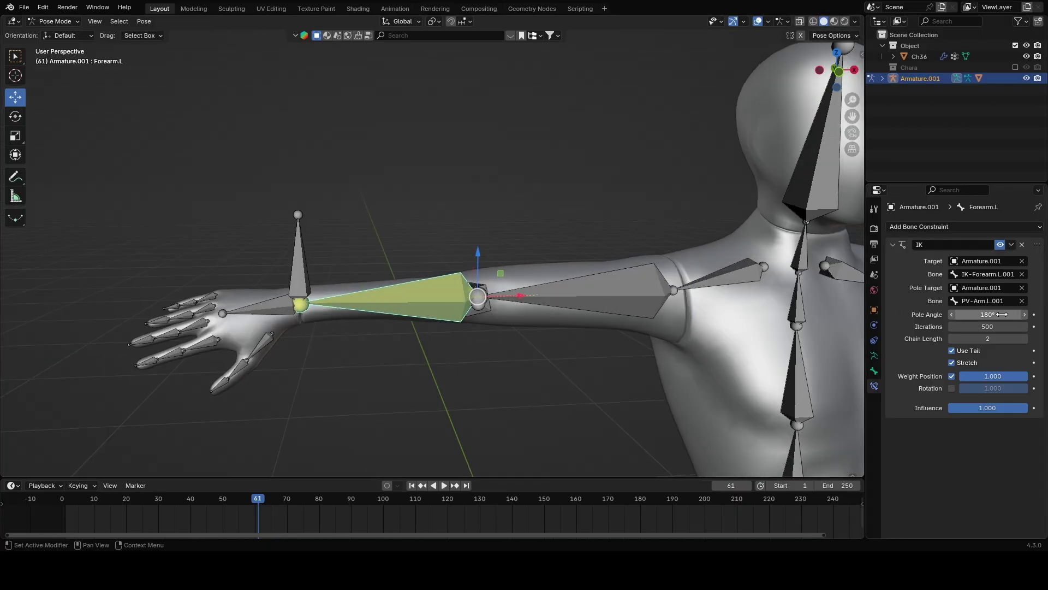
pyautogui.moveTo(991, 314); pyautogui.dragTo(1005, 314)
# Test the arm by moving the IK-Forearm.L.001 wrist control, and set the Forearm.L IK chain length to 1.
pyautogui.moveTo(339, 343); pyautogui.dragTo(486, 469, button='middle')
pyautogui.scroll(1, 466, 305)
pyautogui.scroll(-2, 466, 306)
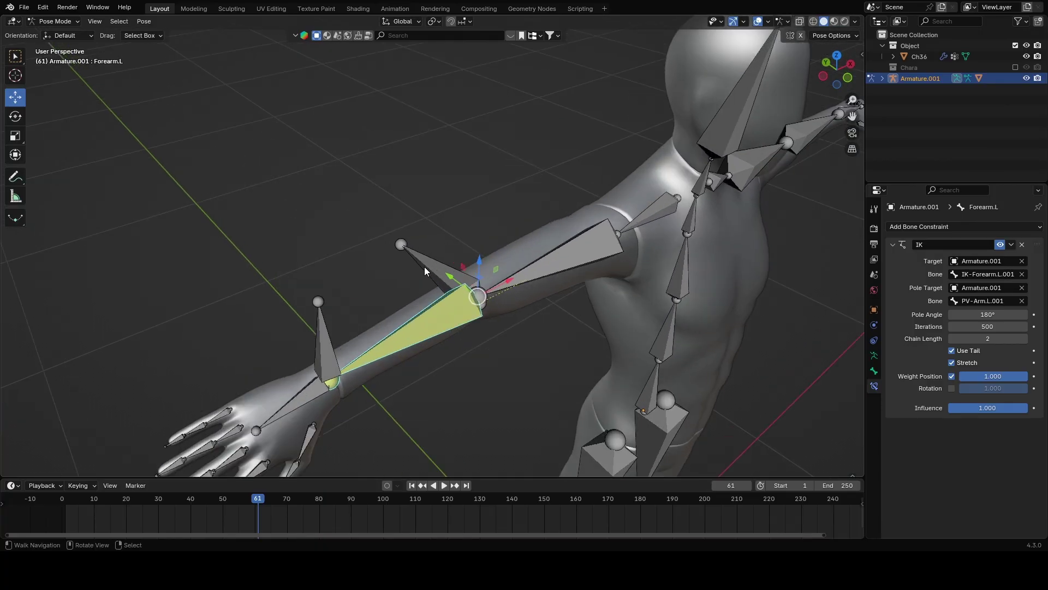
pyautogui.rightClick(337, 351)
pyautogui.press('g')
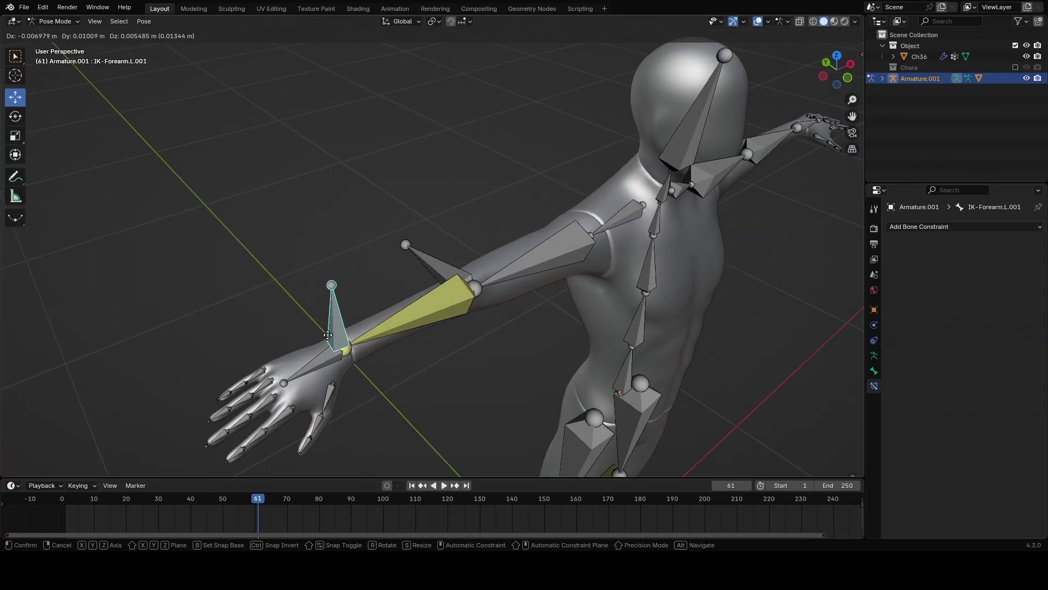
pyautogui.click(349, 319)
pyautogui.click(425, 312)
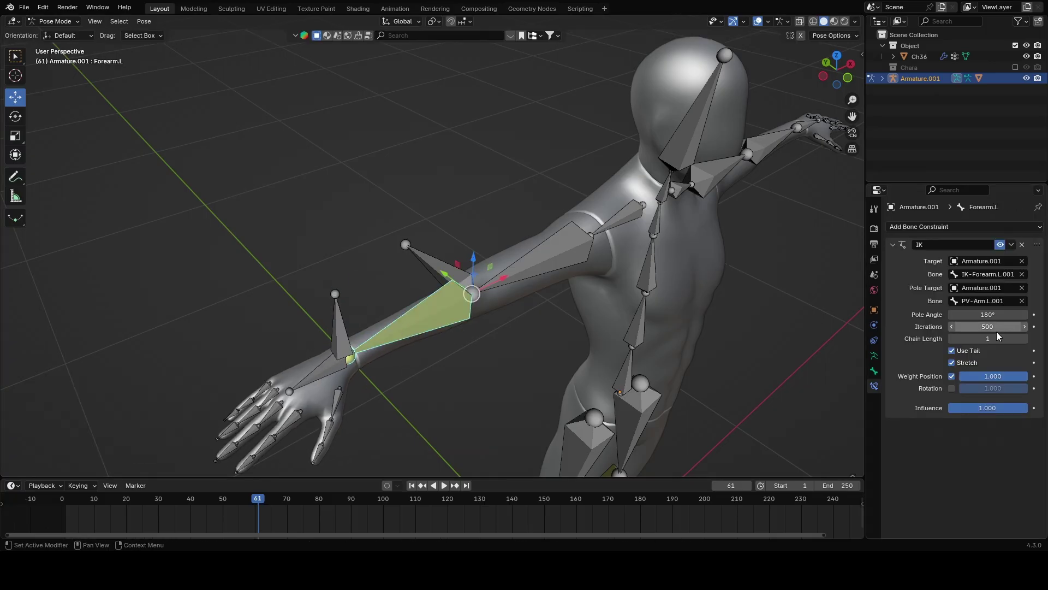
pyautogui.moveTo(271, 291); pyautogui.dragTo(224, 267, button='middle')
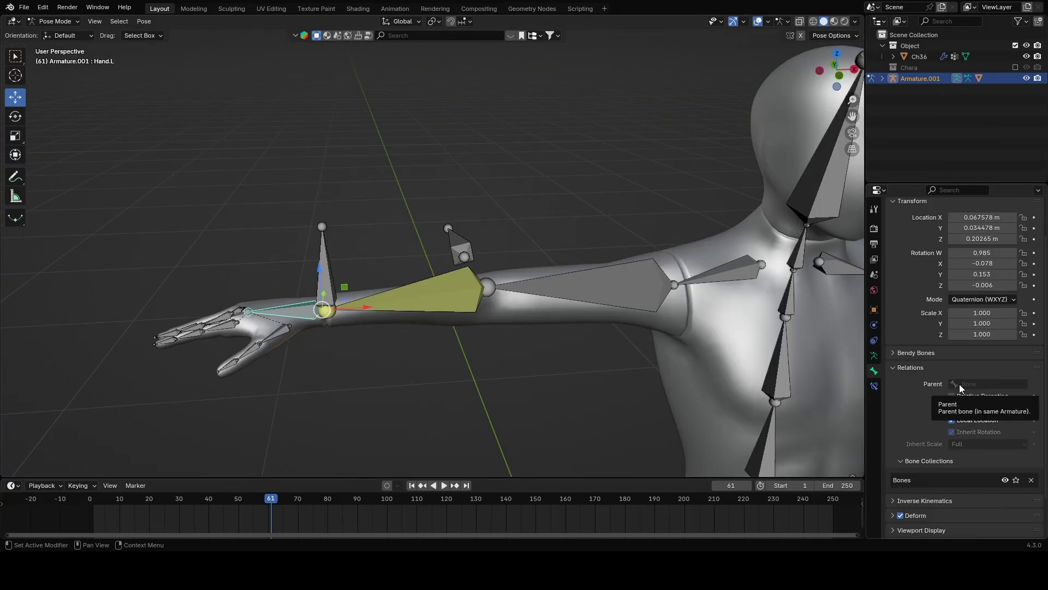
# Add a Child Of constraint to Hand.L with Armature.001 as target and IK-Forearm.L.001 as bone.
pyautogui.click(874, 386)
pyautogui.click(954, 227)
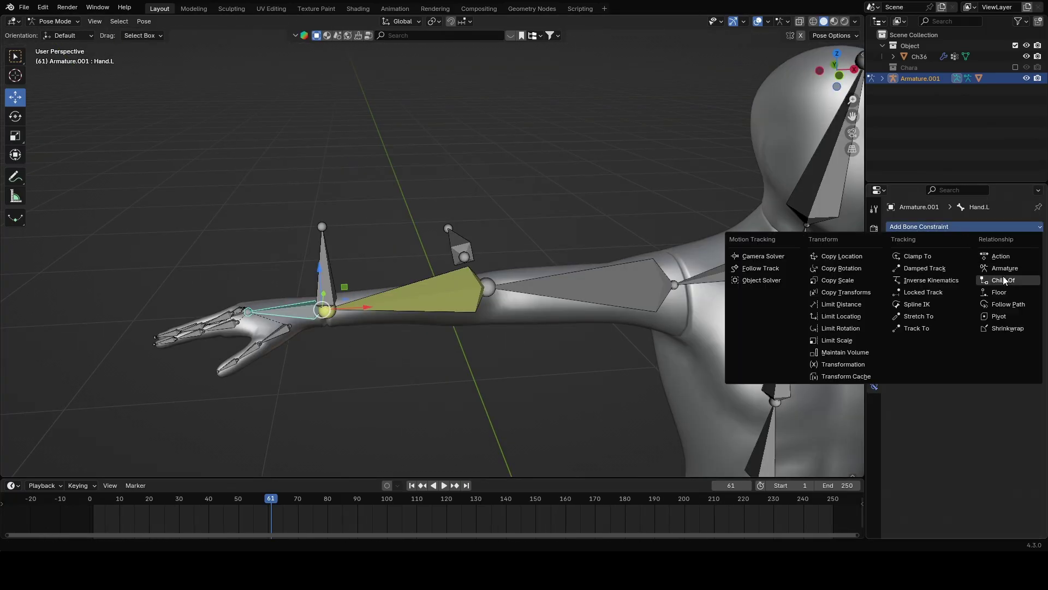
pyautogui.click(982, 281)
pyautogui.click(968, 260)
pyautogui.click(883, 289)
pyautogui.click(977, 274)
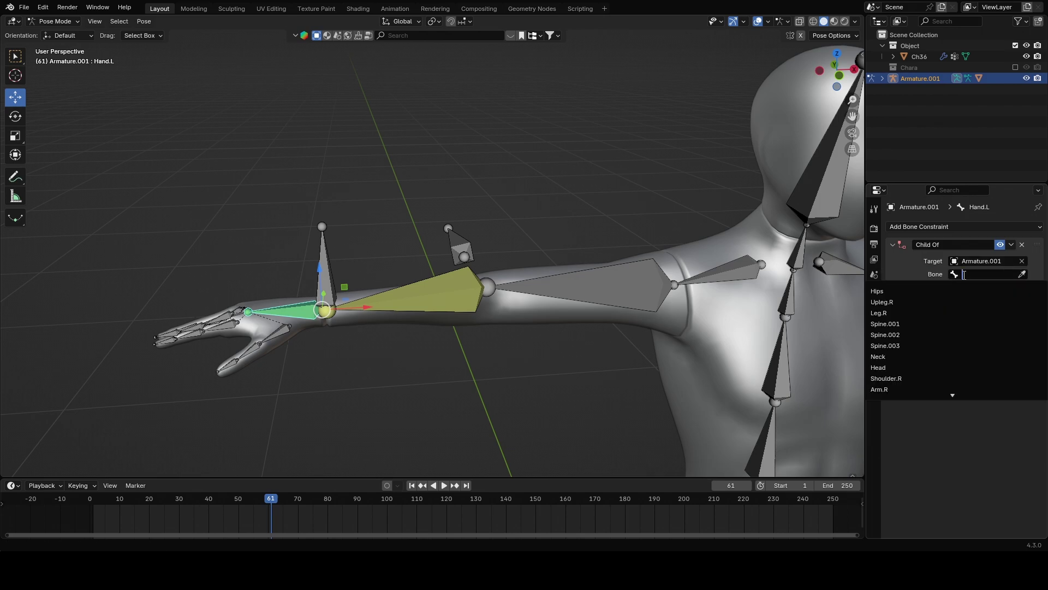
pyautogui.write('ik')
pyautogui.click(924, 313)
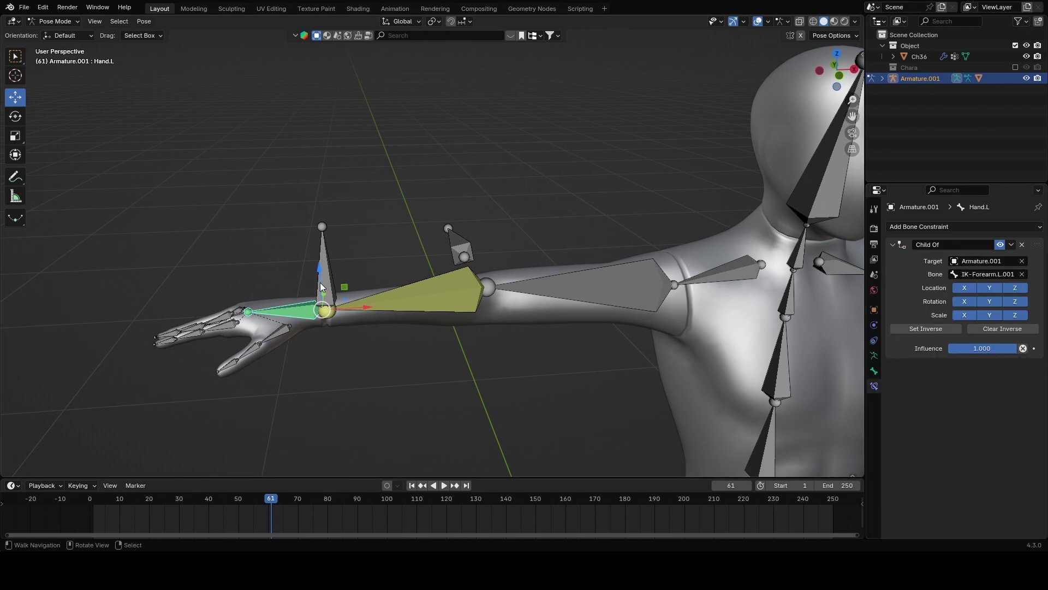
# Try moving the wrist control and the Hips bone to test the rig, and undo the Hips move.
pyautogui.click(322, 262)
pyautogui.press('g')
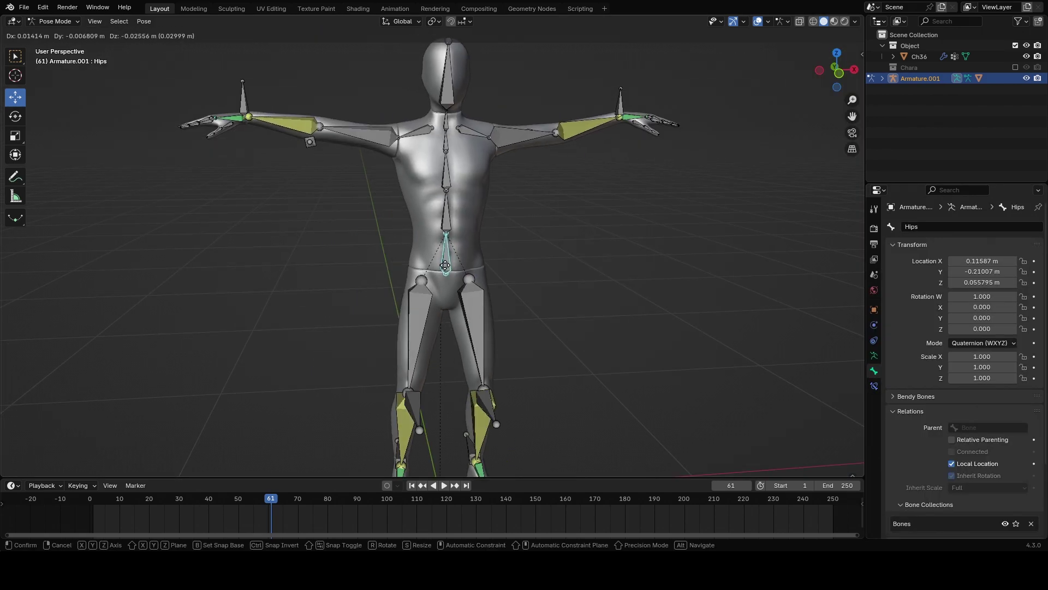
pyautogui.click(442, 266)
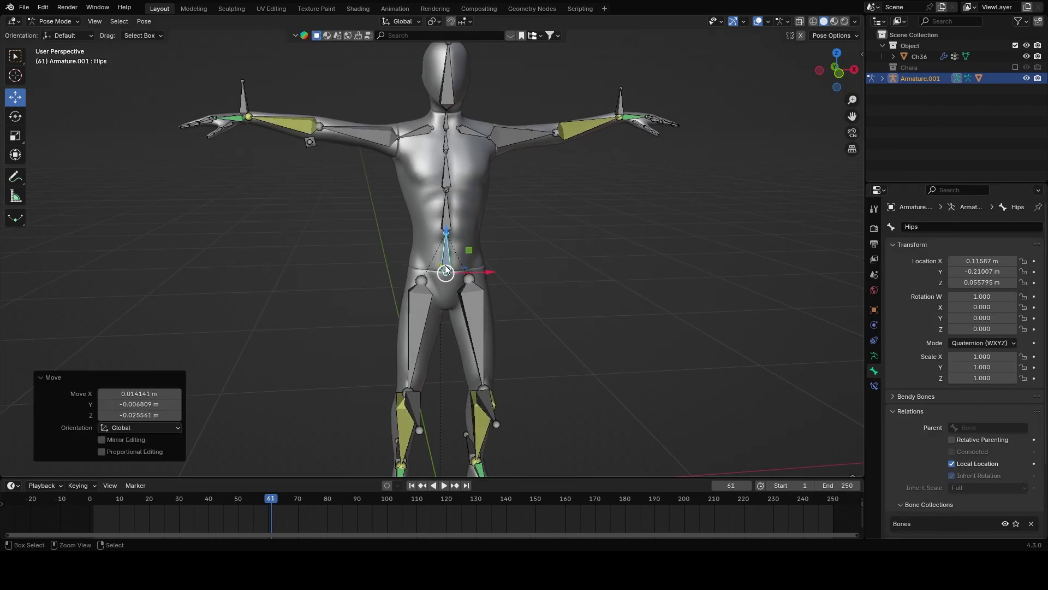
pyautogui.hotkey('ctrl', 'z')
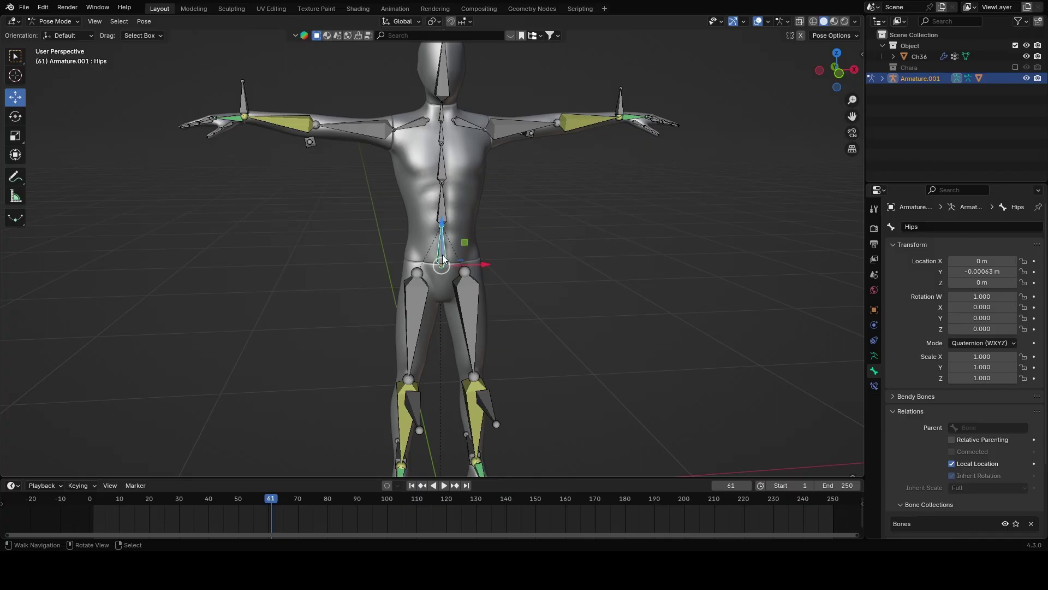
# In Edit Mode, duplicate the Hips bone about 0.296 m downward along Z and rename the copy as Root.
pyautogui.press('Tab')
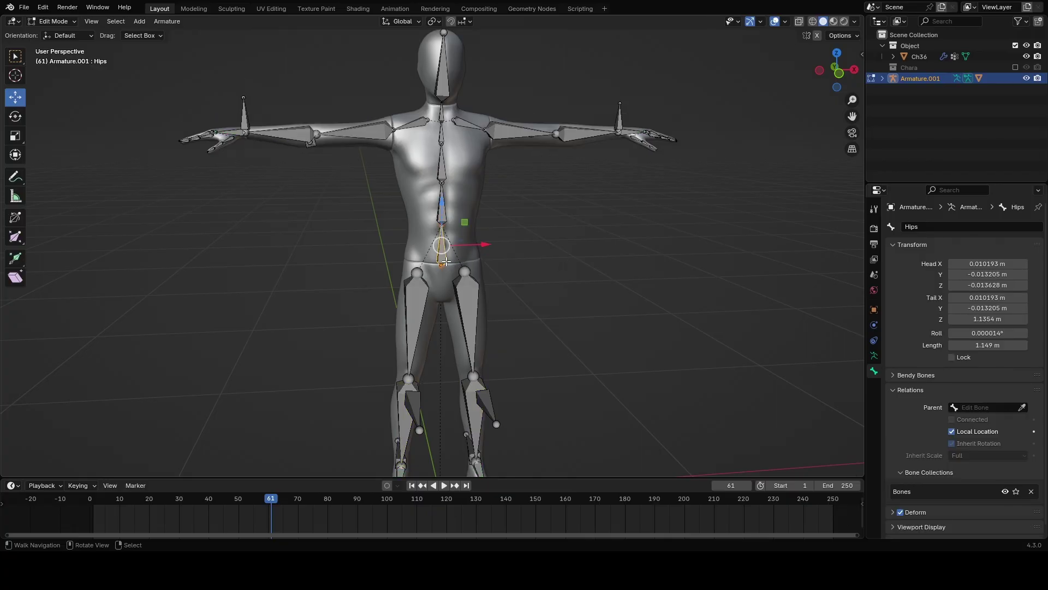
pyautogui.hotkey('shift', 'd')
pyautogui.press('z')
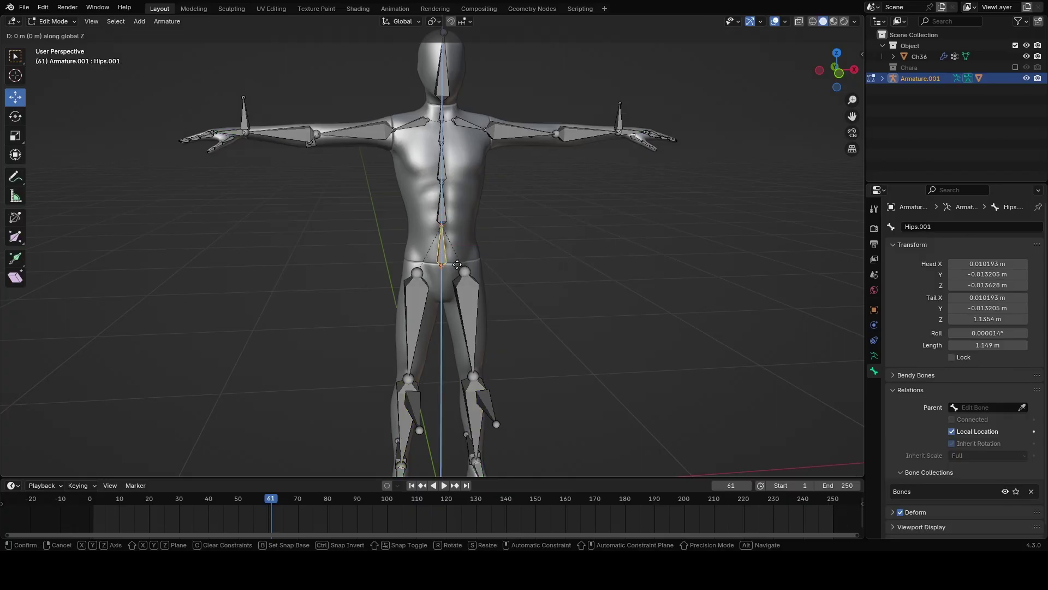
pyautogui.click(552, 351)
pyautogui.click(944, 229)
pyautogui.write('Ro')
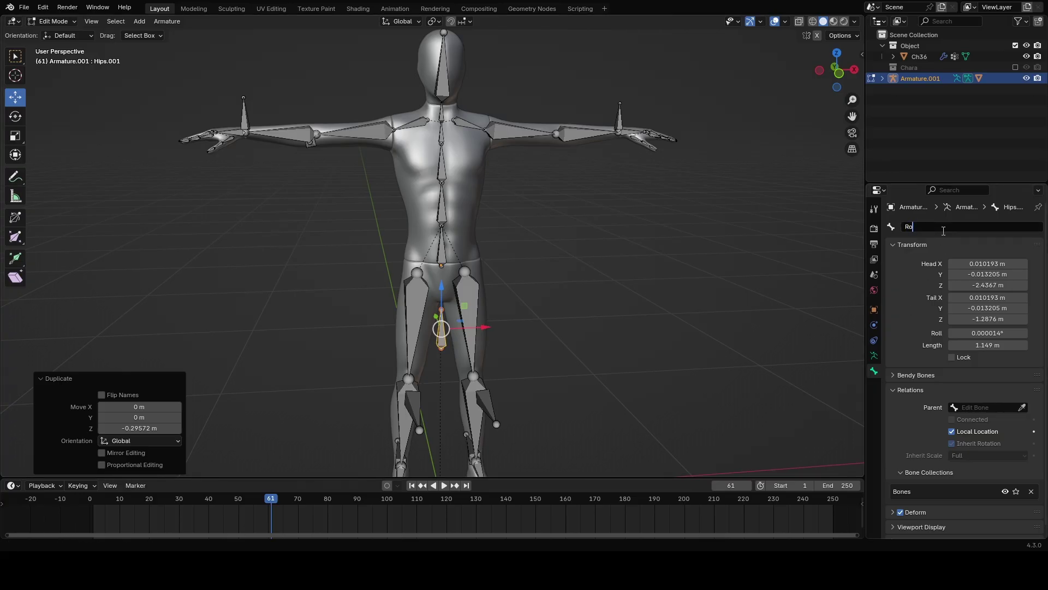
pyautogui.write('ot')
# Set Root as the parent of the Hips bone and of the IK and PV control bones.
pyautogui.click(982, 407)
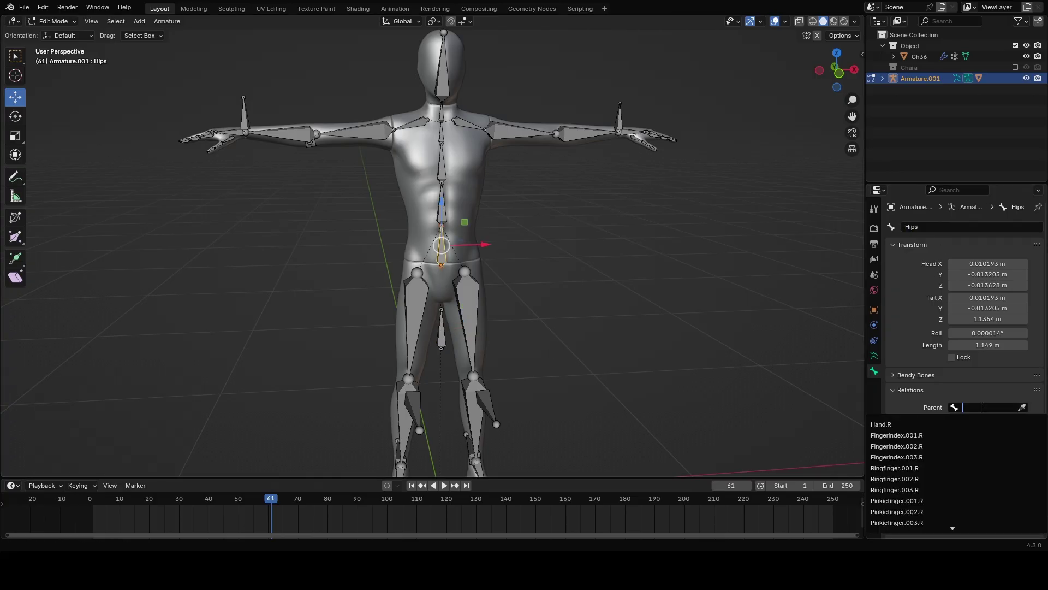
pyautogui.write('r')
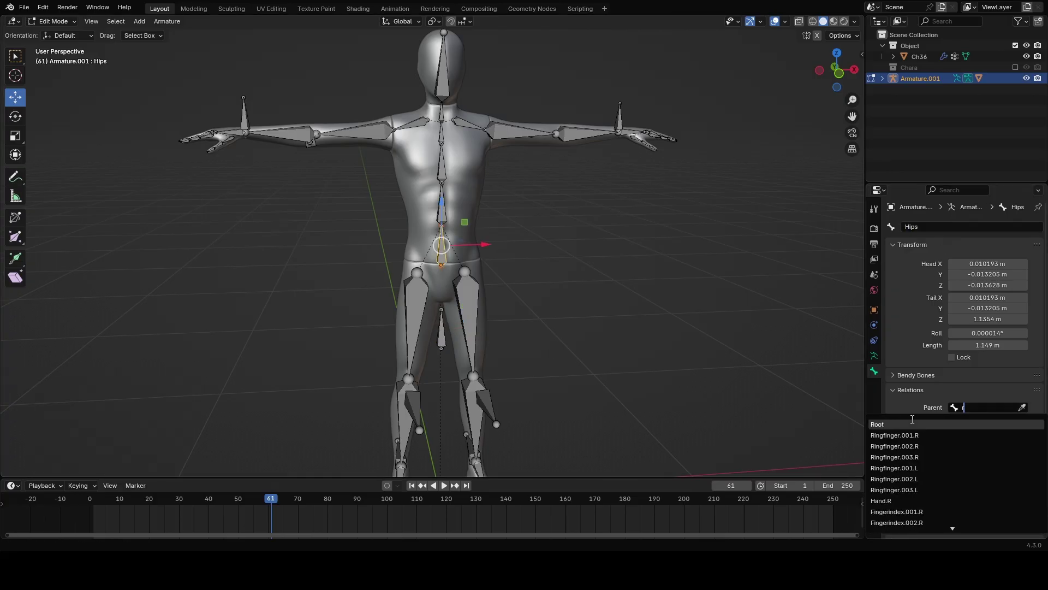
pyautogui.click(913, 423)
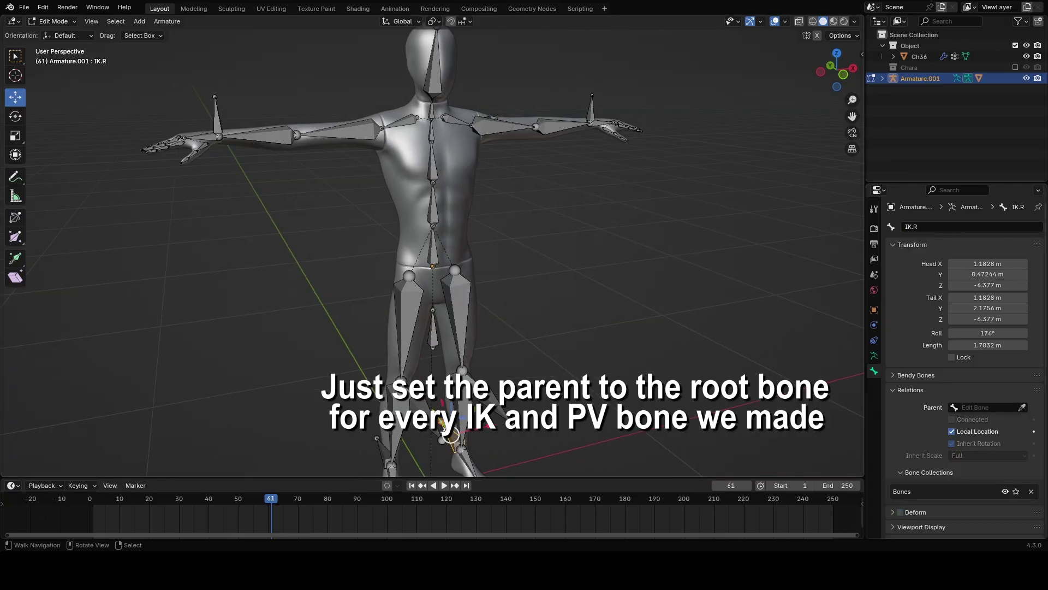
pyautogui.click(964, 407)
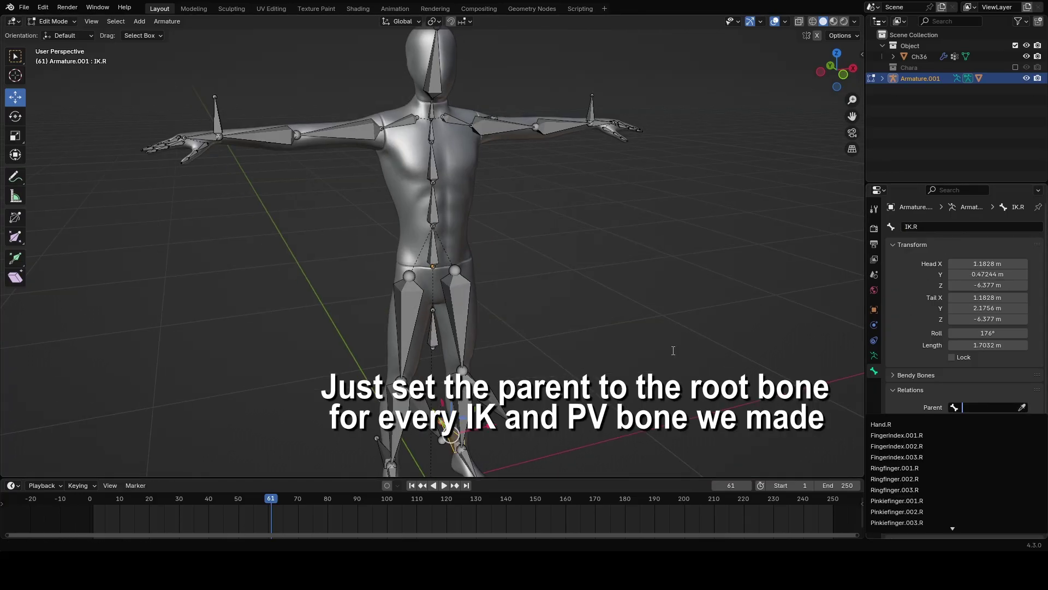
pyautogui.click(965, 407)
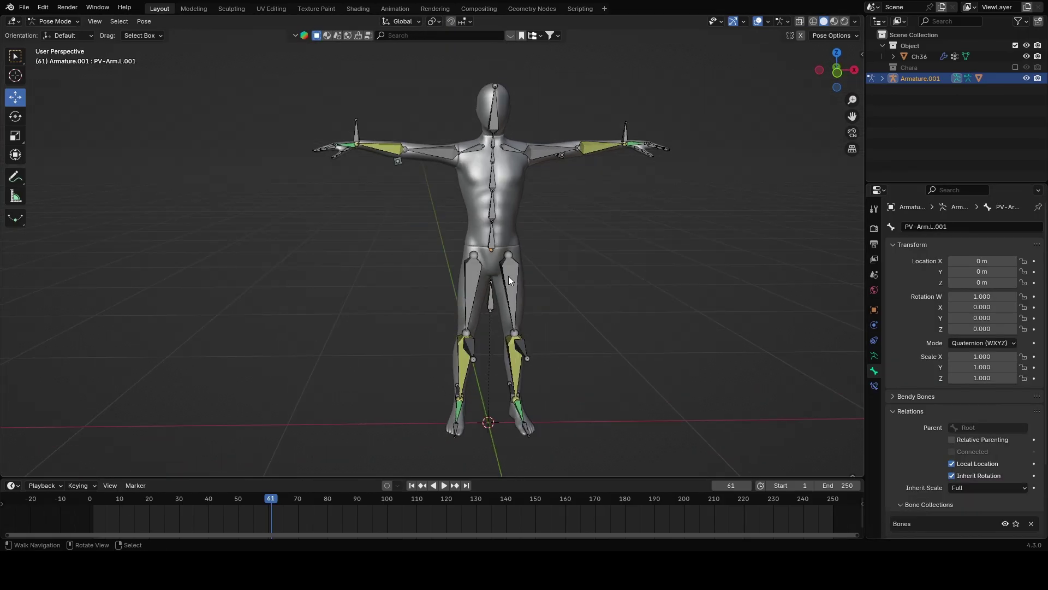
# Move the Root bone freely in Pose Mode to test that the whole rig follows it.
pyautogui.press('g')
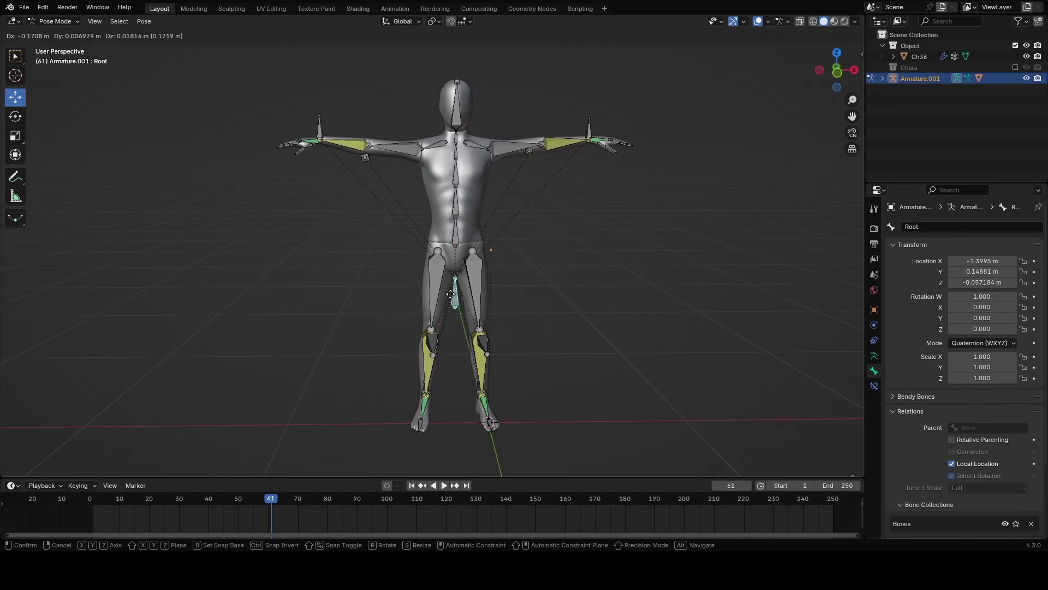
pyautogui.click(444, 484)
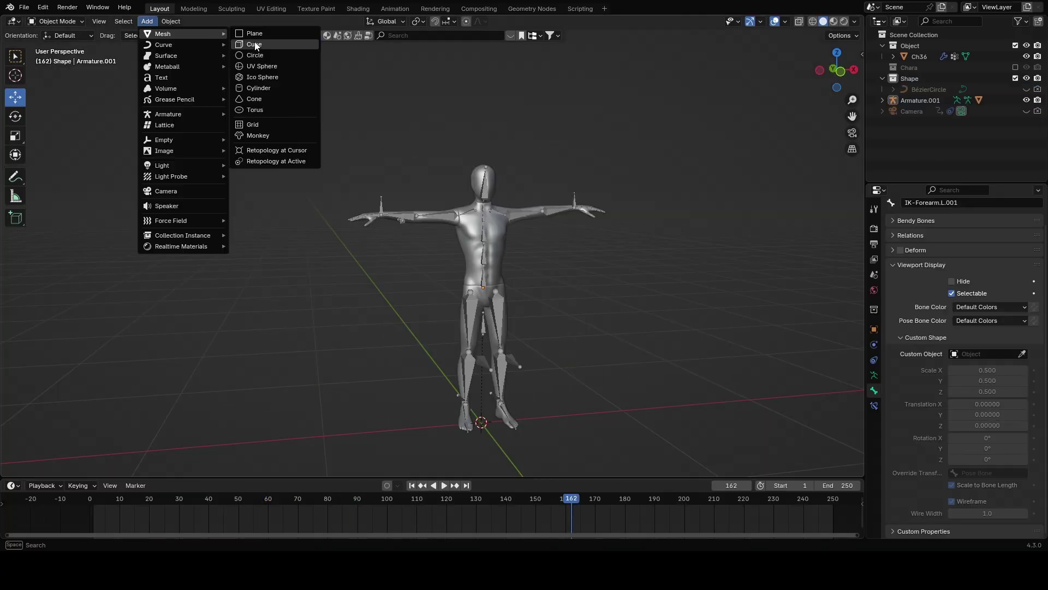
# Add a cube mesh to the Shape collection and hide it in both the viewport and renders.
pyautogui.click(255, 43)
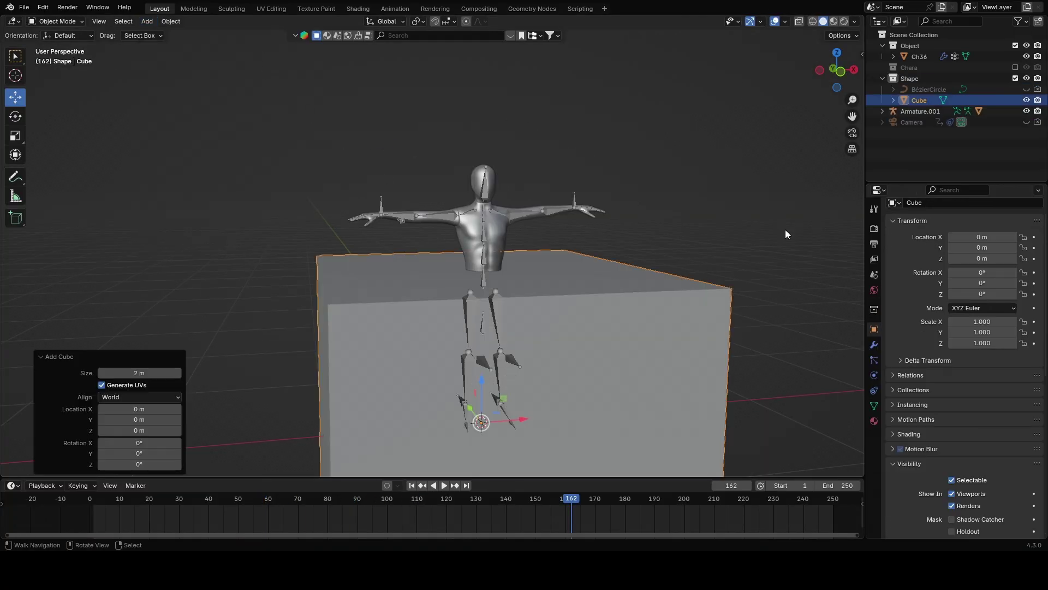
pyautogui.click(1026, 99)
pyautogui.click(1038, 100)
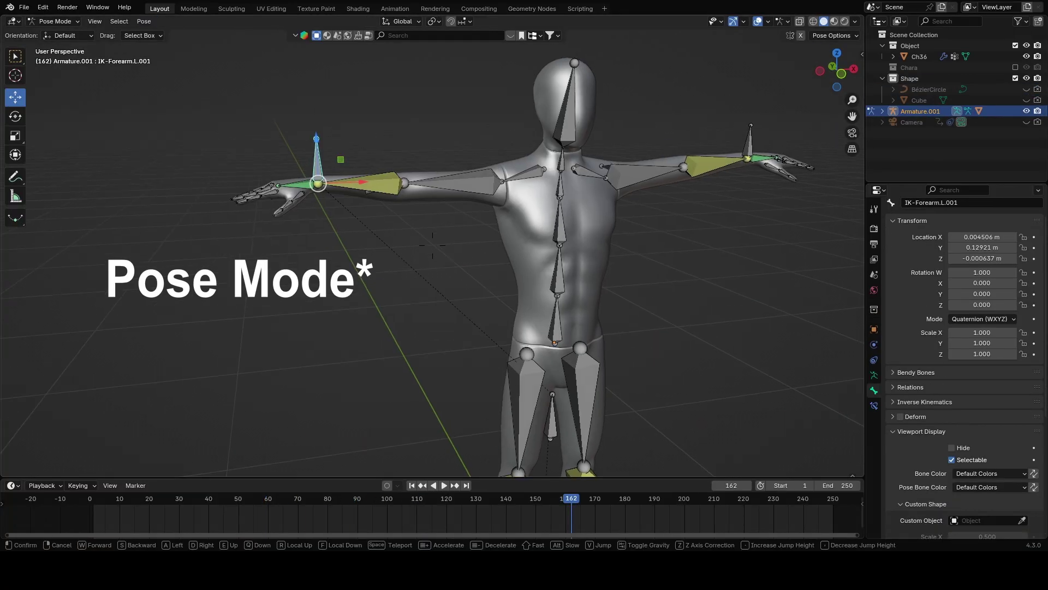
# Assign Cube as the custom display shape of the IK-Forearm.L.001 bone.
pyautogui.scroll(3, 307, 149)
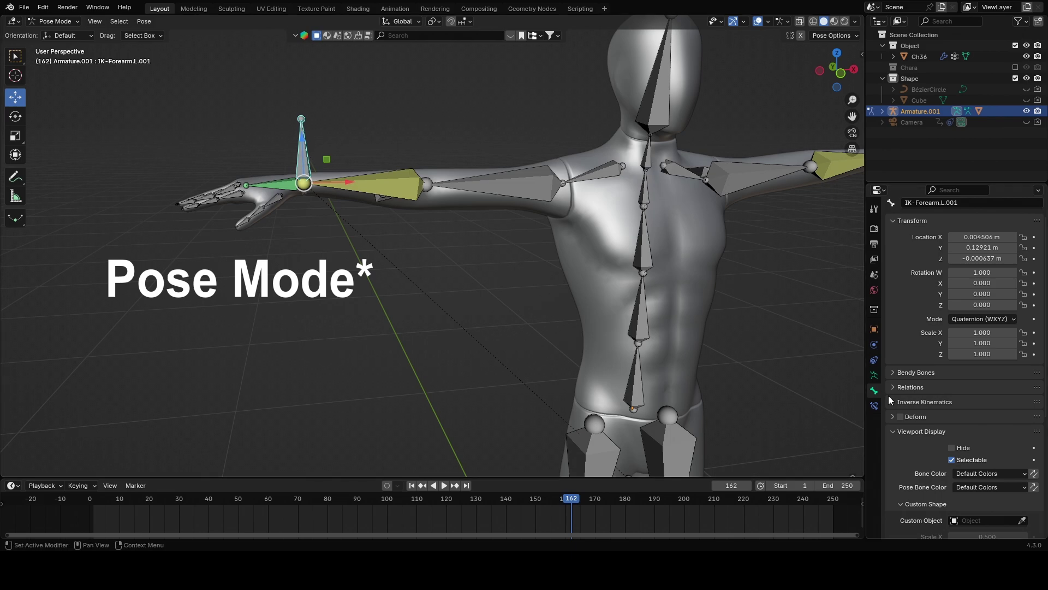
pyautogui.scroll(-3, 904, 361)
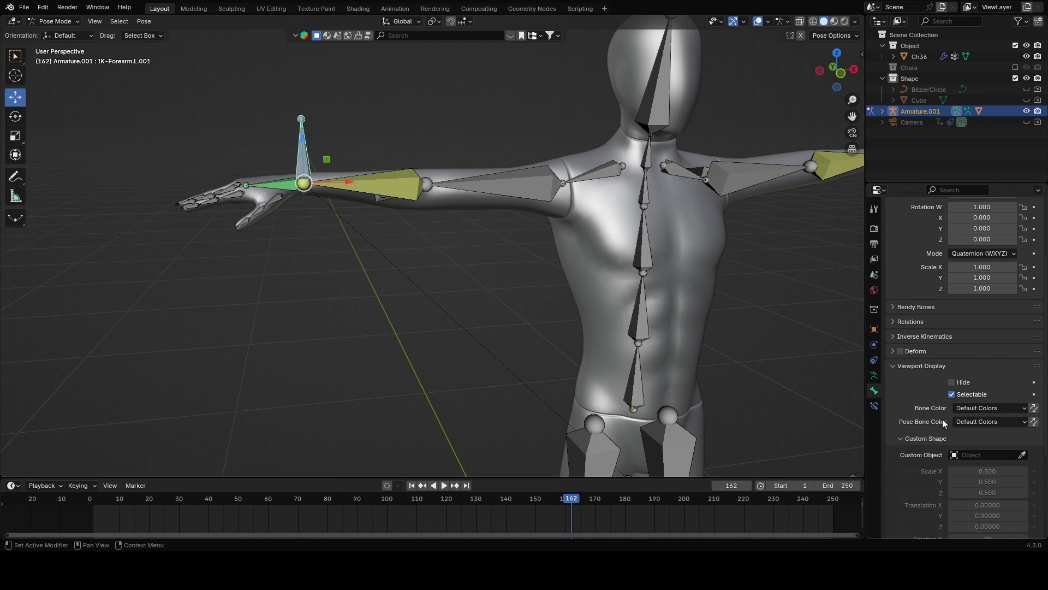
pyautogui.click(959, 456)
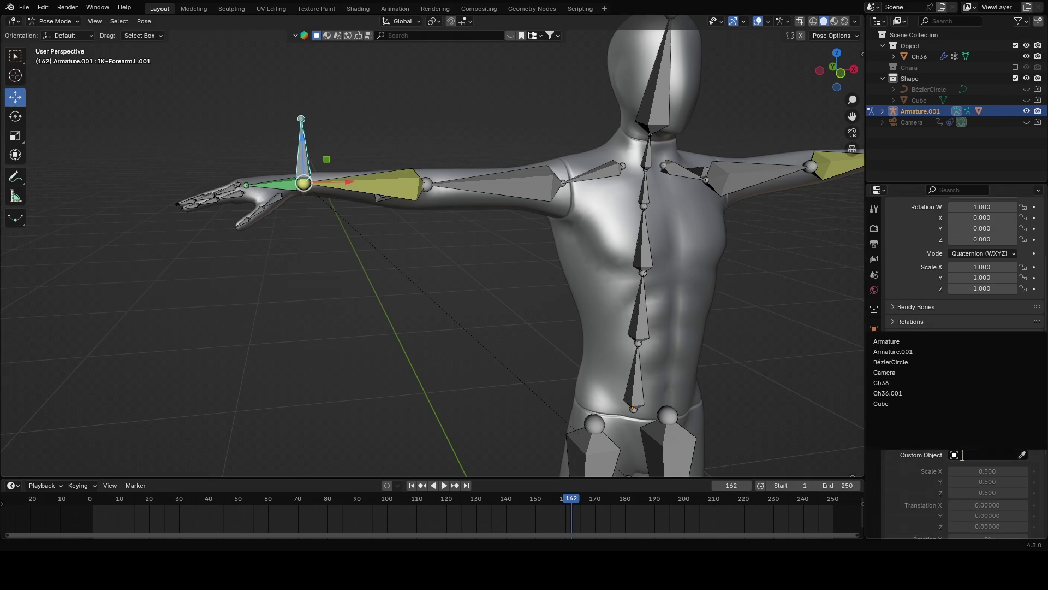
pyautogui.click(928, 404)
# Fit the wrist control's cube around the hand: scale 0.55, 0.31, 0.5; translation -0.556, -0.068, 0.192; Y rotation 10°.
pyautogui.click(979, 394)
pyautogui.write('06')
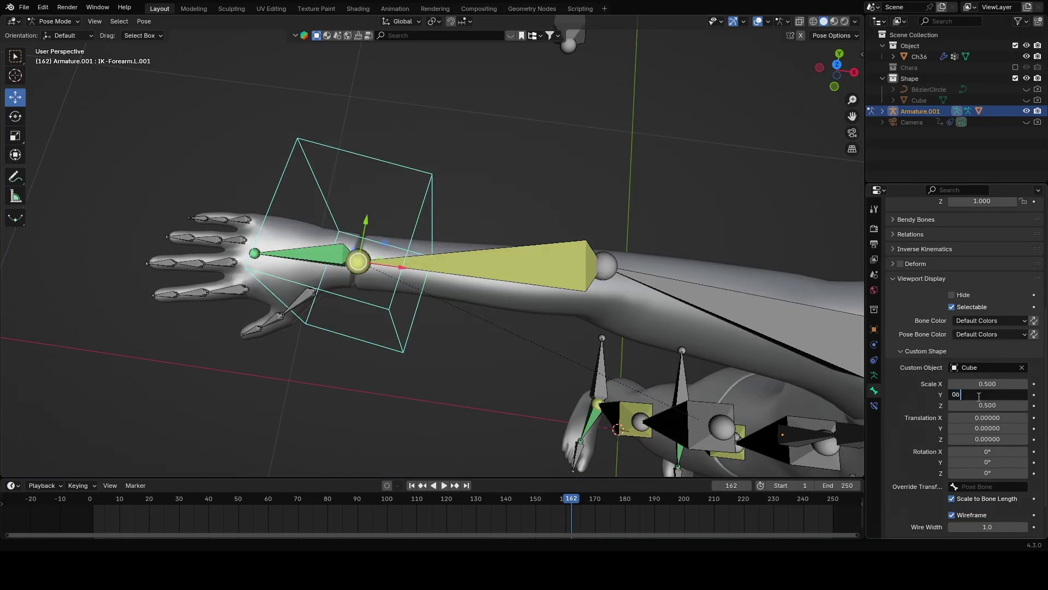
pyautogui.write('.5')
pyautogui.press('Return')
pyautogui.moveTo(983, 384); pyautogui.dragTo(1005, 383)
pyautogui.moveTo(974, 428); pyautogui.dragTo(939, 427)
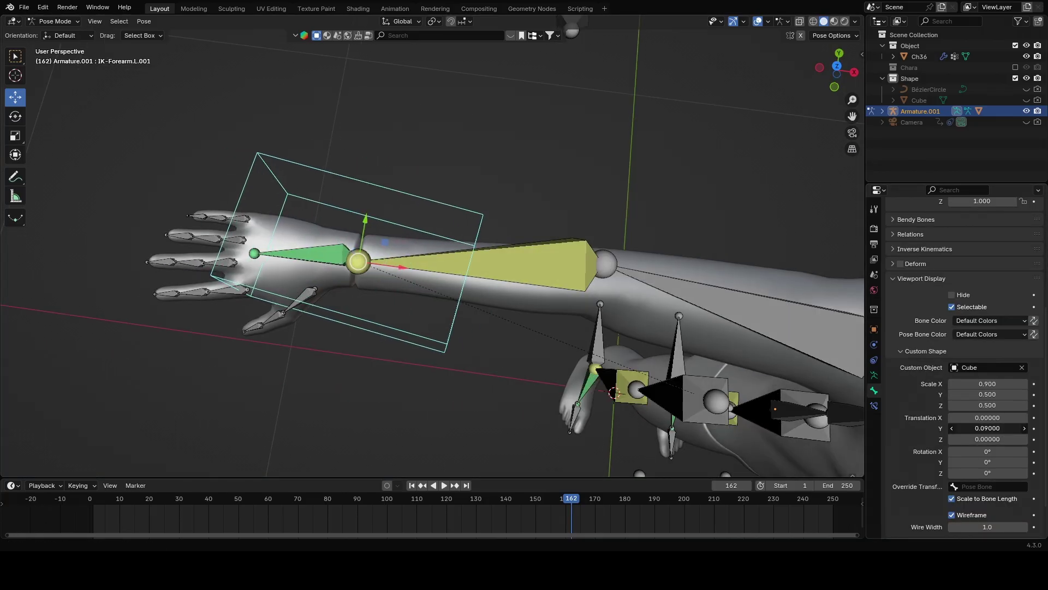
pyautogui.hotkey('ctrl', 'z')
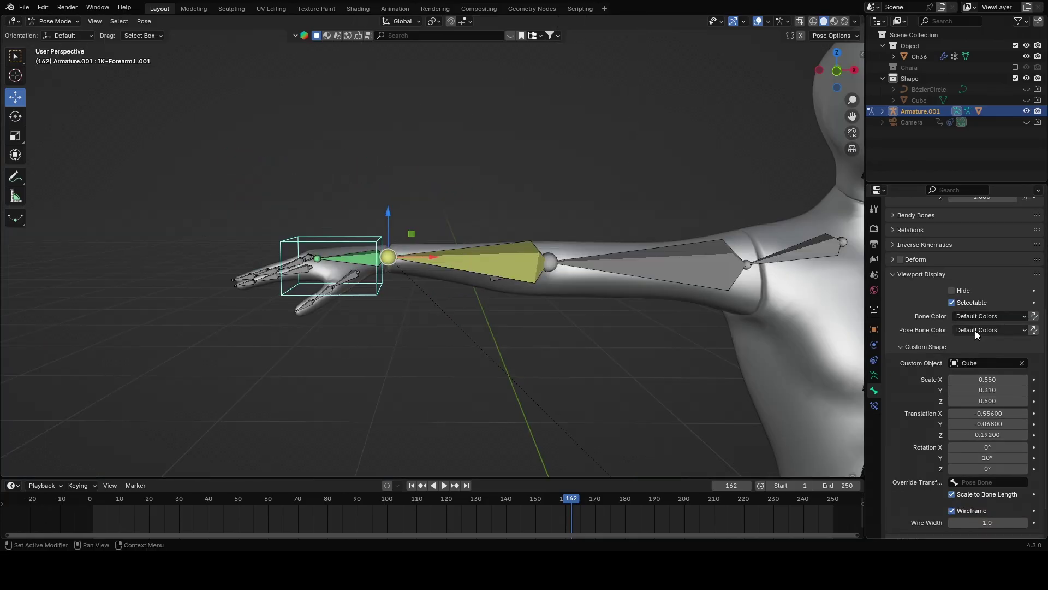
# Choose a different pose bone color for the IK-Forearm.L.001 control.
pyautogui.click(975, 329)
pyautogui.click(887, 354)
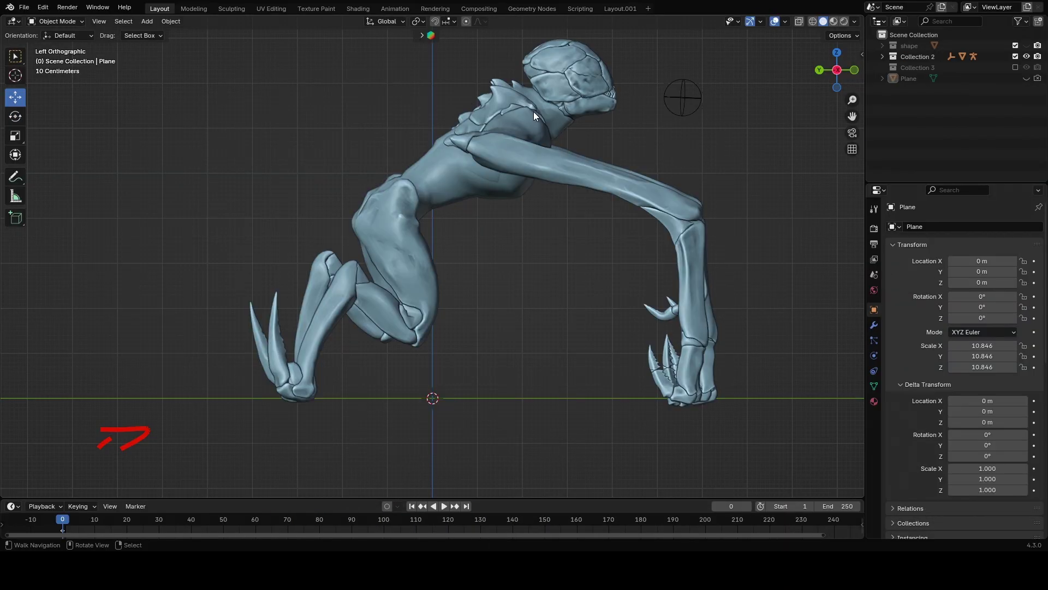
# Add an armature to the creature scene, starting from the left orthographic view.
pyautogui.moveTo(585, 176); pyautogui.dragTo(819, 90, button='middle')
pyautogui.click(833, 71)
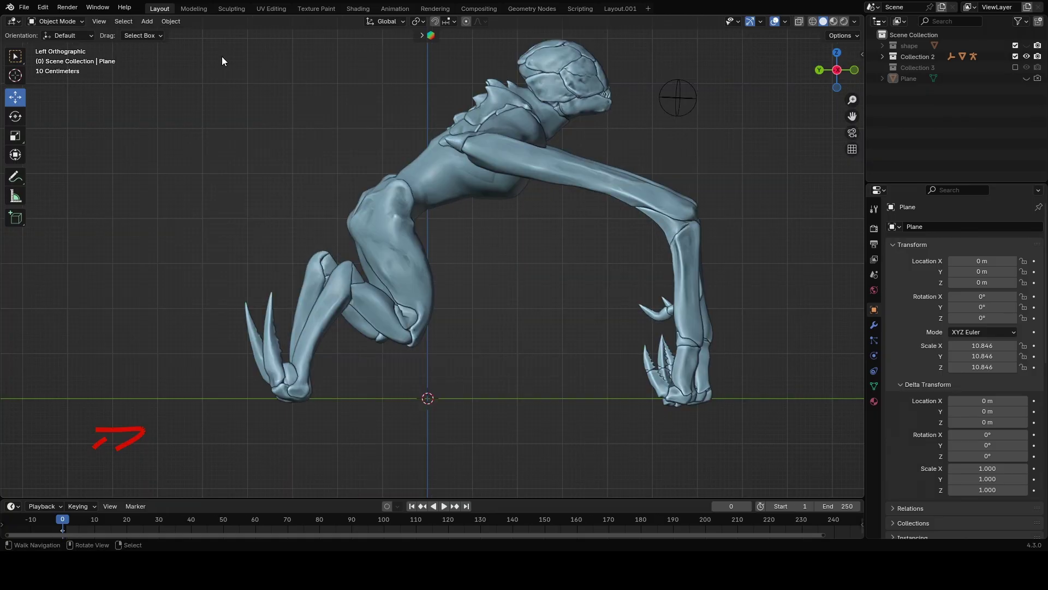
pyautogui.click(151, 19)
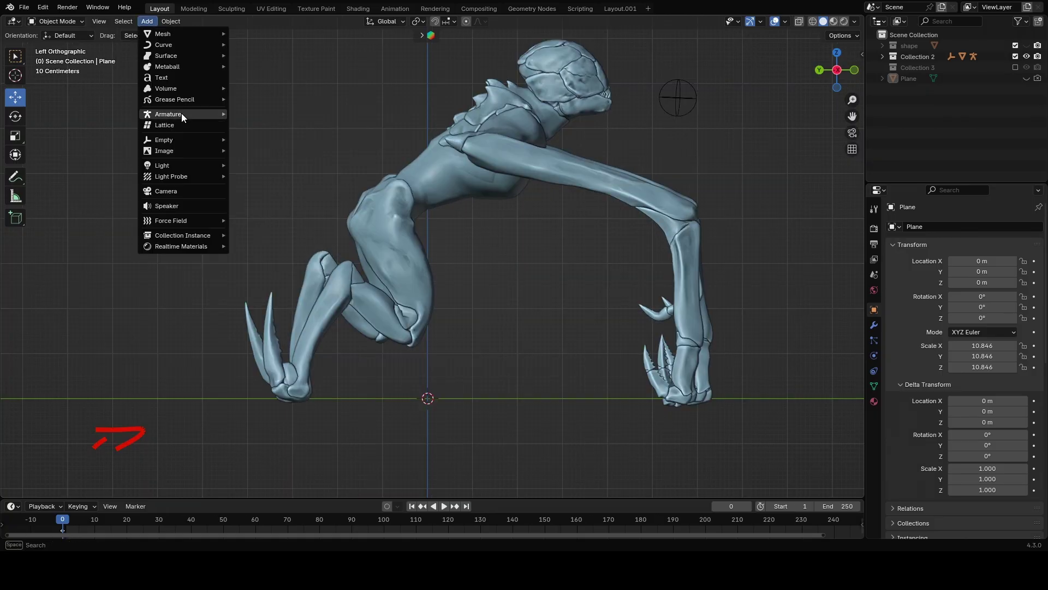
pyautogui.moveTo(181, 113)
pyautogui.click(269, 114)
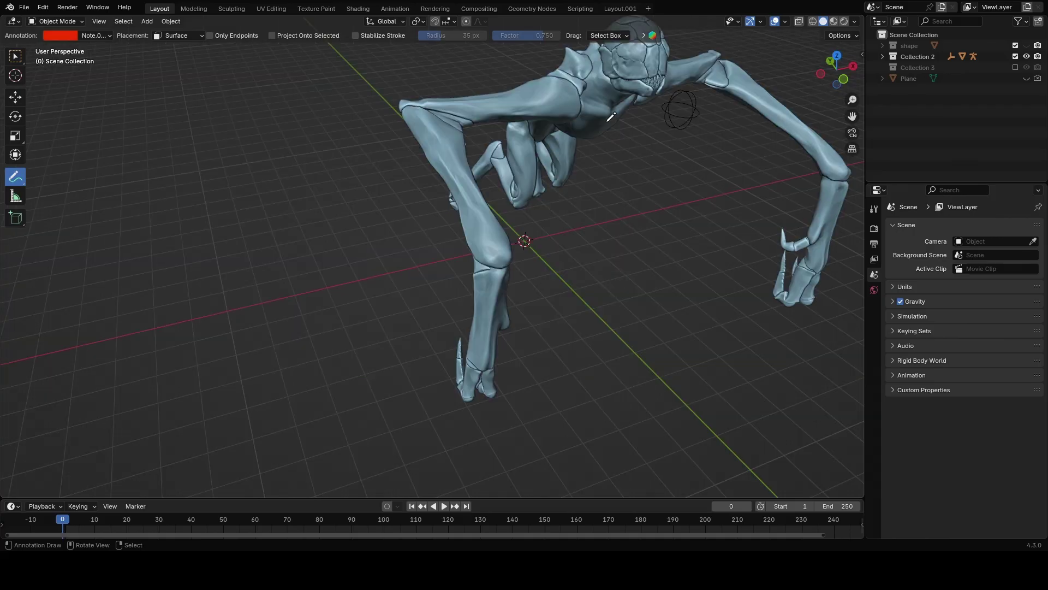
# Annotate the creature's front limb with red surface strokes along each bone segment, from the shoulder down towards the foot.
pyautogui.moveTo(557, 98)
pyautogui.mouseDown()
pyautogui.moveTo(430, 109)
pyautogui.moveTo(490, 245)
pyautogui.mouseUp()
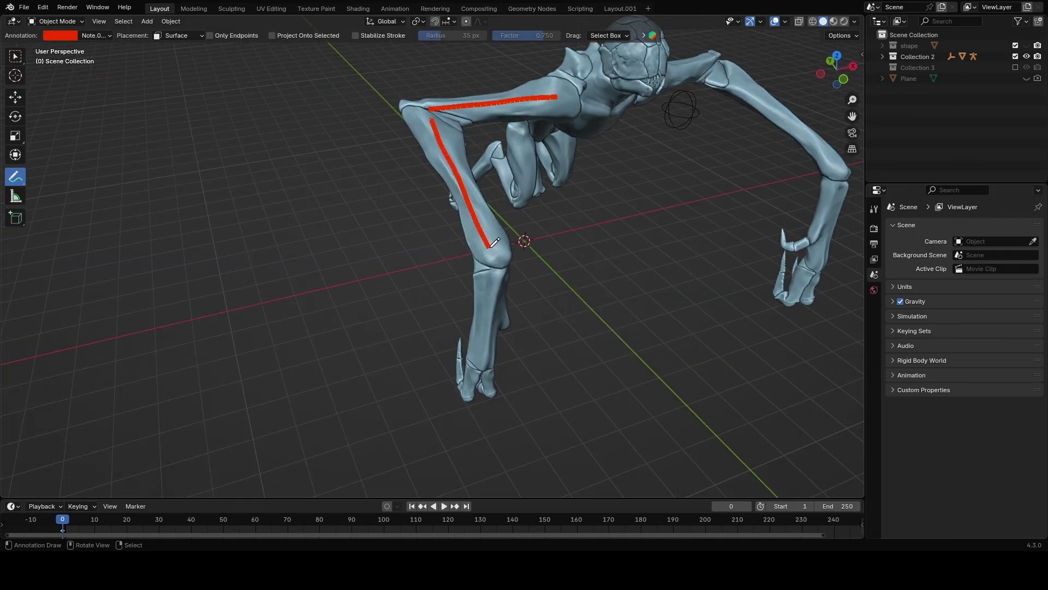
pyautogui.moveTo(495, 242); pyautogui.dragTo(499, 276, button='middle')
pyautogui.moveTo(510, 436); pyautogui.dragTo(480, 406, button='middle')
pyautogui.moveTo(480, 407); pyautogui.dragTo(482, 408)
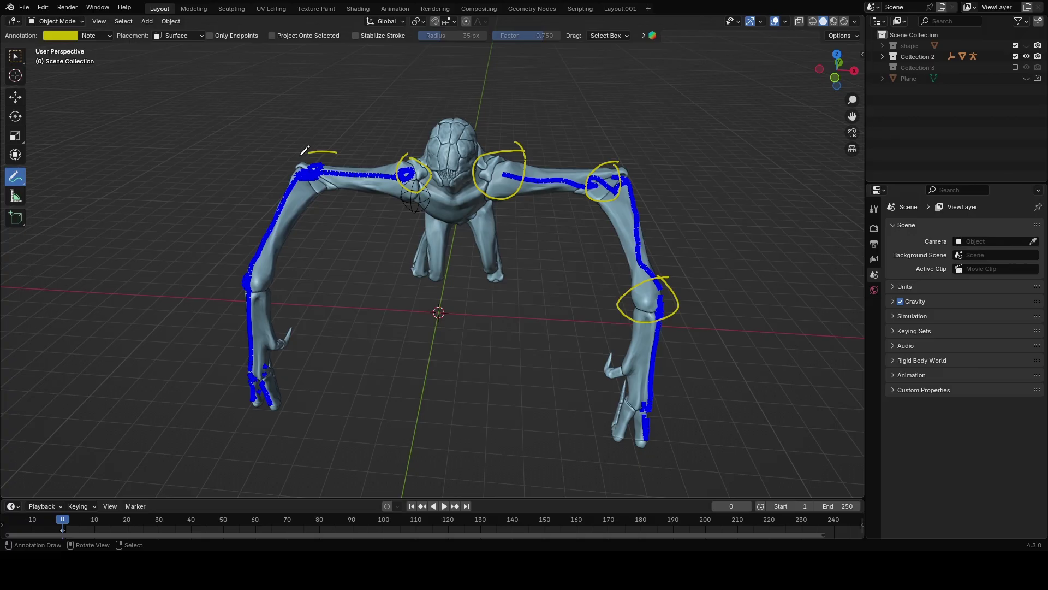
# Circle the remaining joints of the creature's front limb with yellow annotation strokes.
pyautogui.moveTo(339, 152); pyautogui.dragTo(307, 197)
pyautogui.moveTo(237, 275); pyautogui.dragTo(241, 273)
pyautogui.moveTo(241, 273); pyautogui.dragTo(599, 405, button='middle')
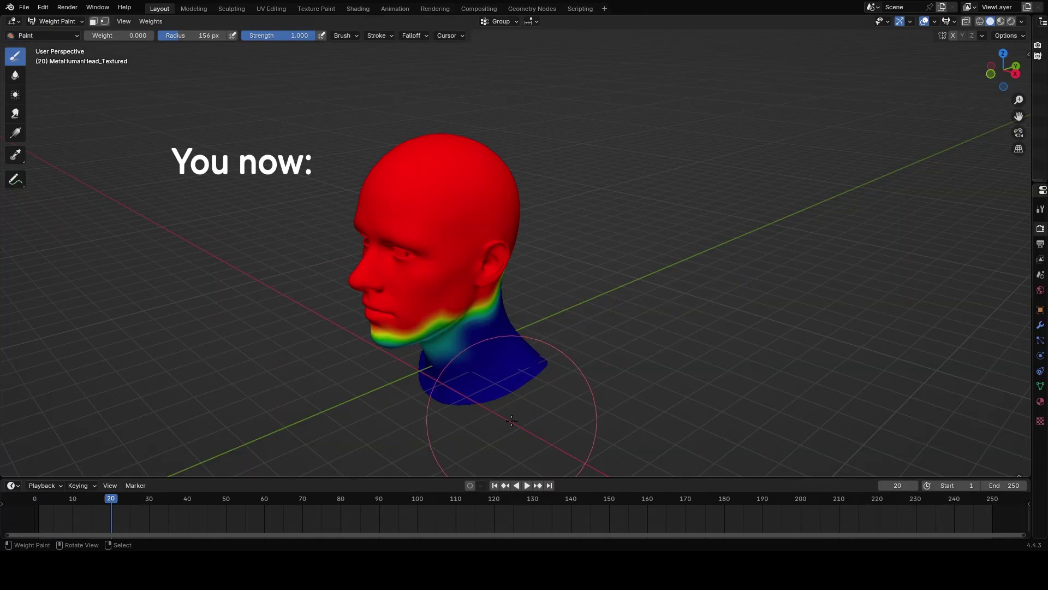
# Paint weight 0 at strength 1 on MetaHumanHead_Textured, stroking from below the neck up over the head.
pyautogui.moveTo(446, 464)
pyautogui.mouseDown()
pyautogui.moveTo(433, 176)
pyautogui.moveTo(495, 236)
pyautogui.moveTo(433, 153)
pyautogui.mouseUp()
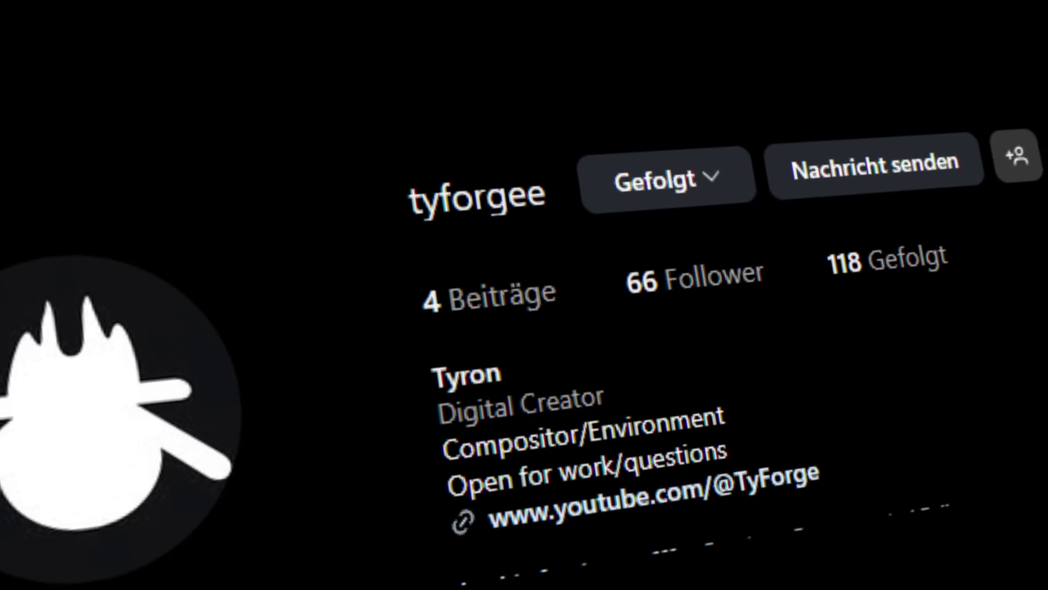